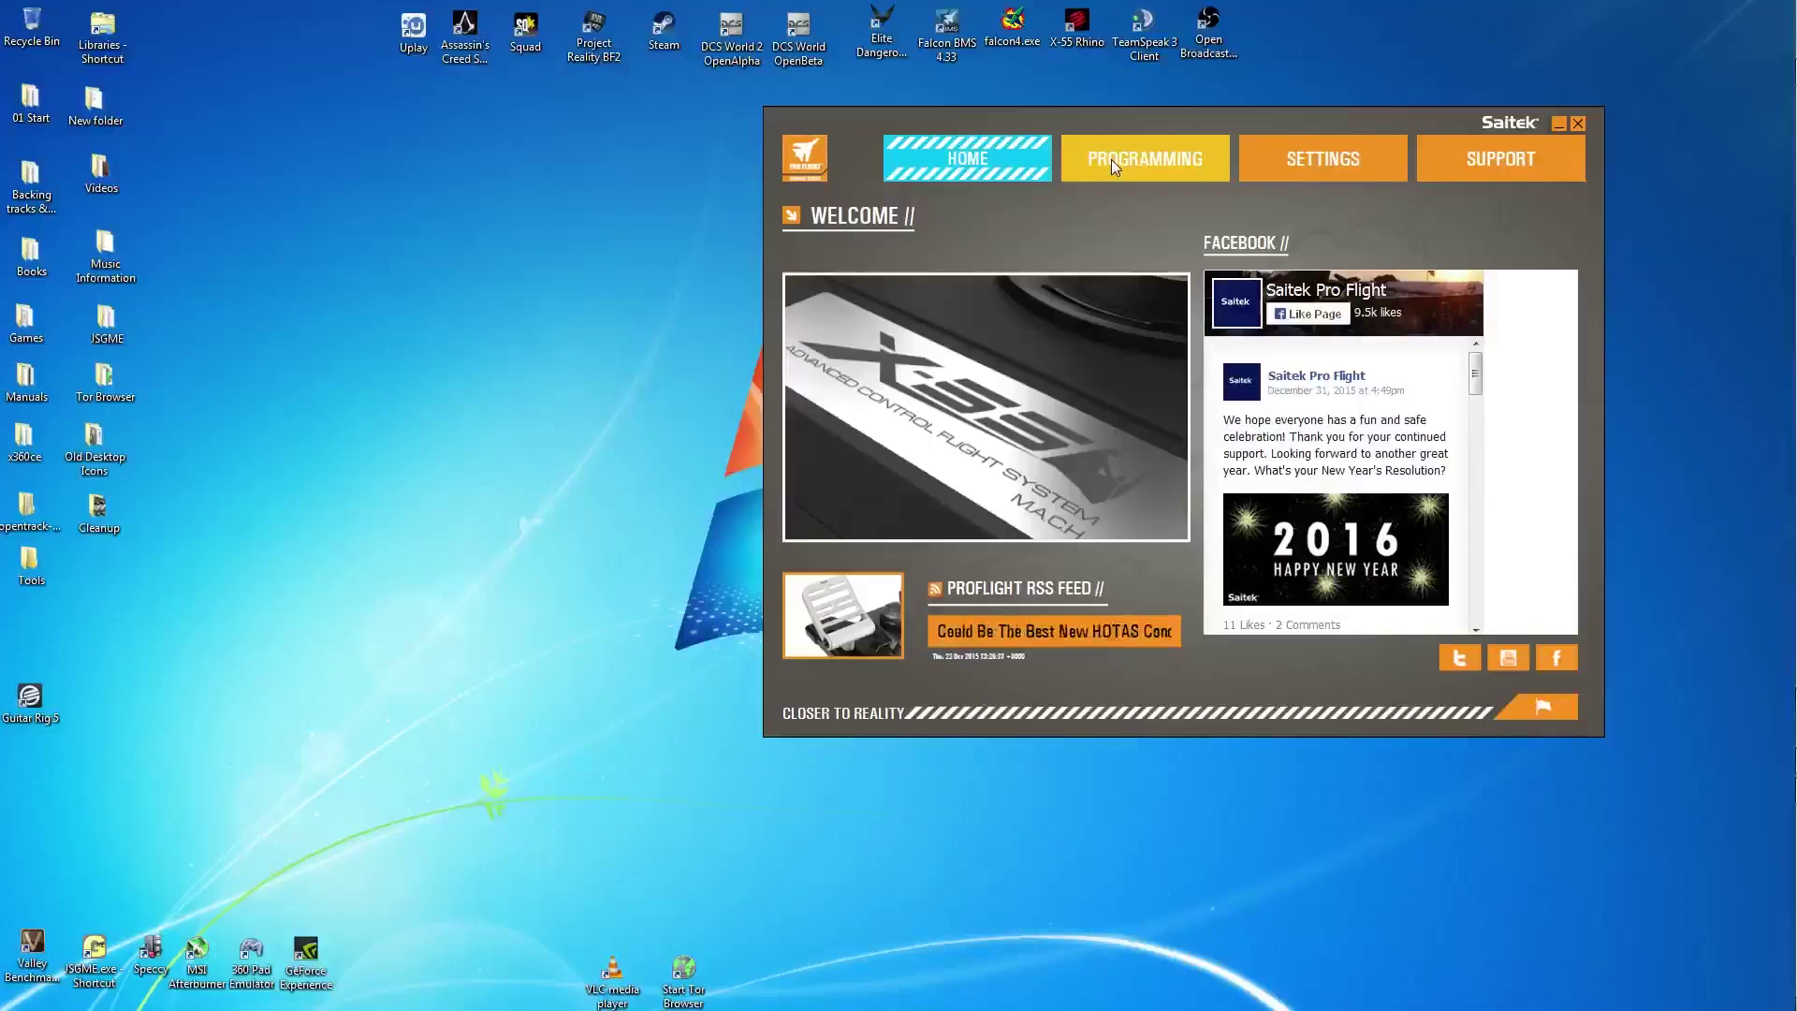
# - On the throttle programming page, select the SBK switch and turn Latched off, keeping Fall Back enabled
pyautogui.click(1114, 165)
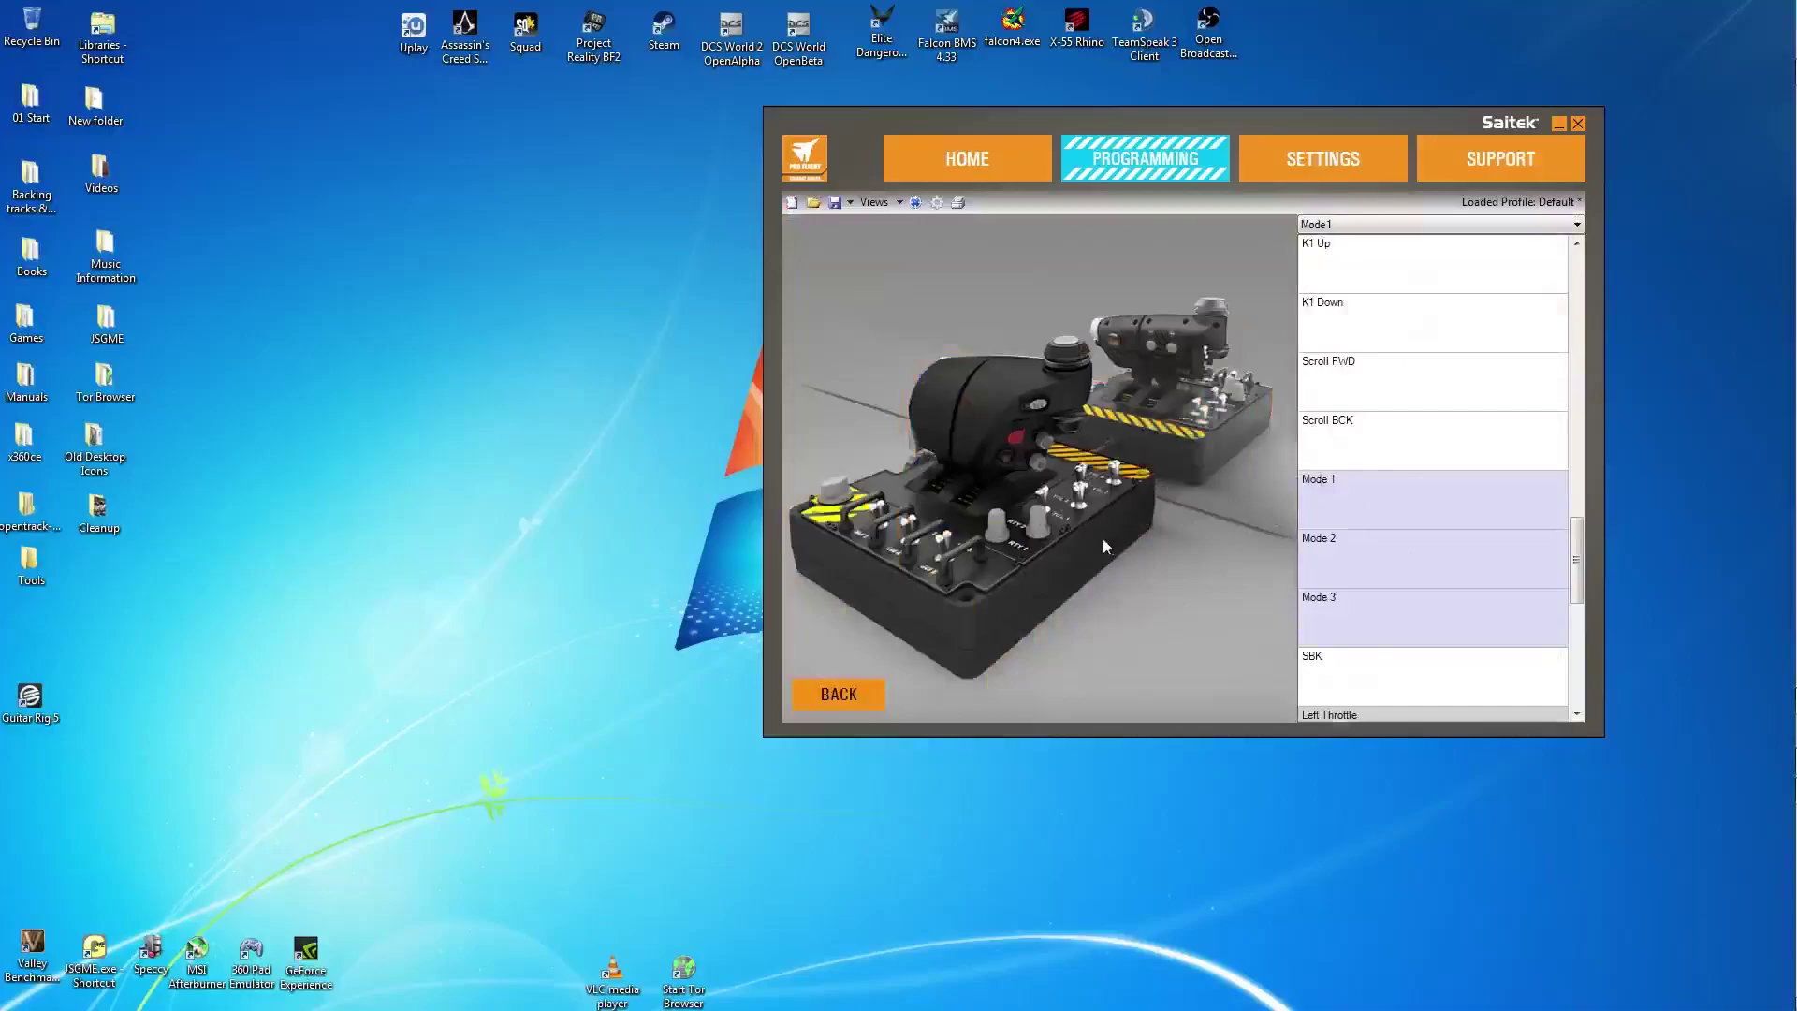
pyautogui.click(1039, 406)
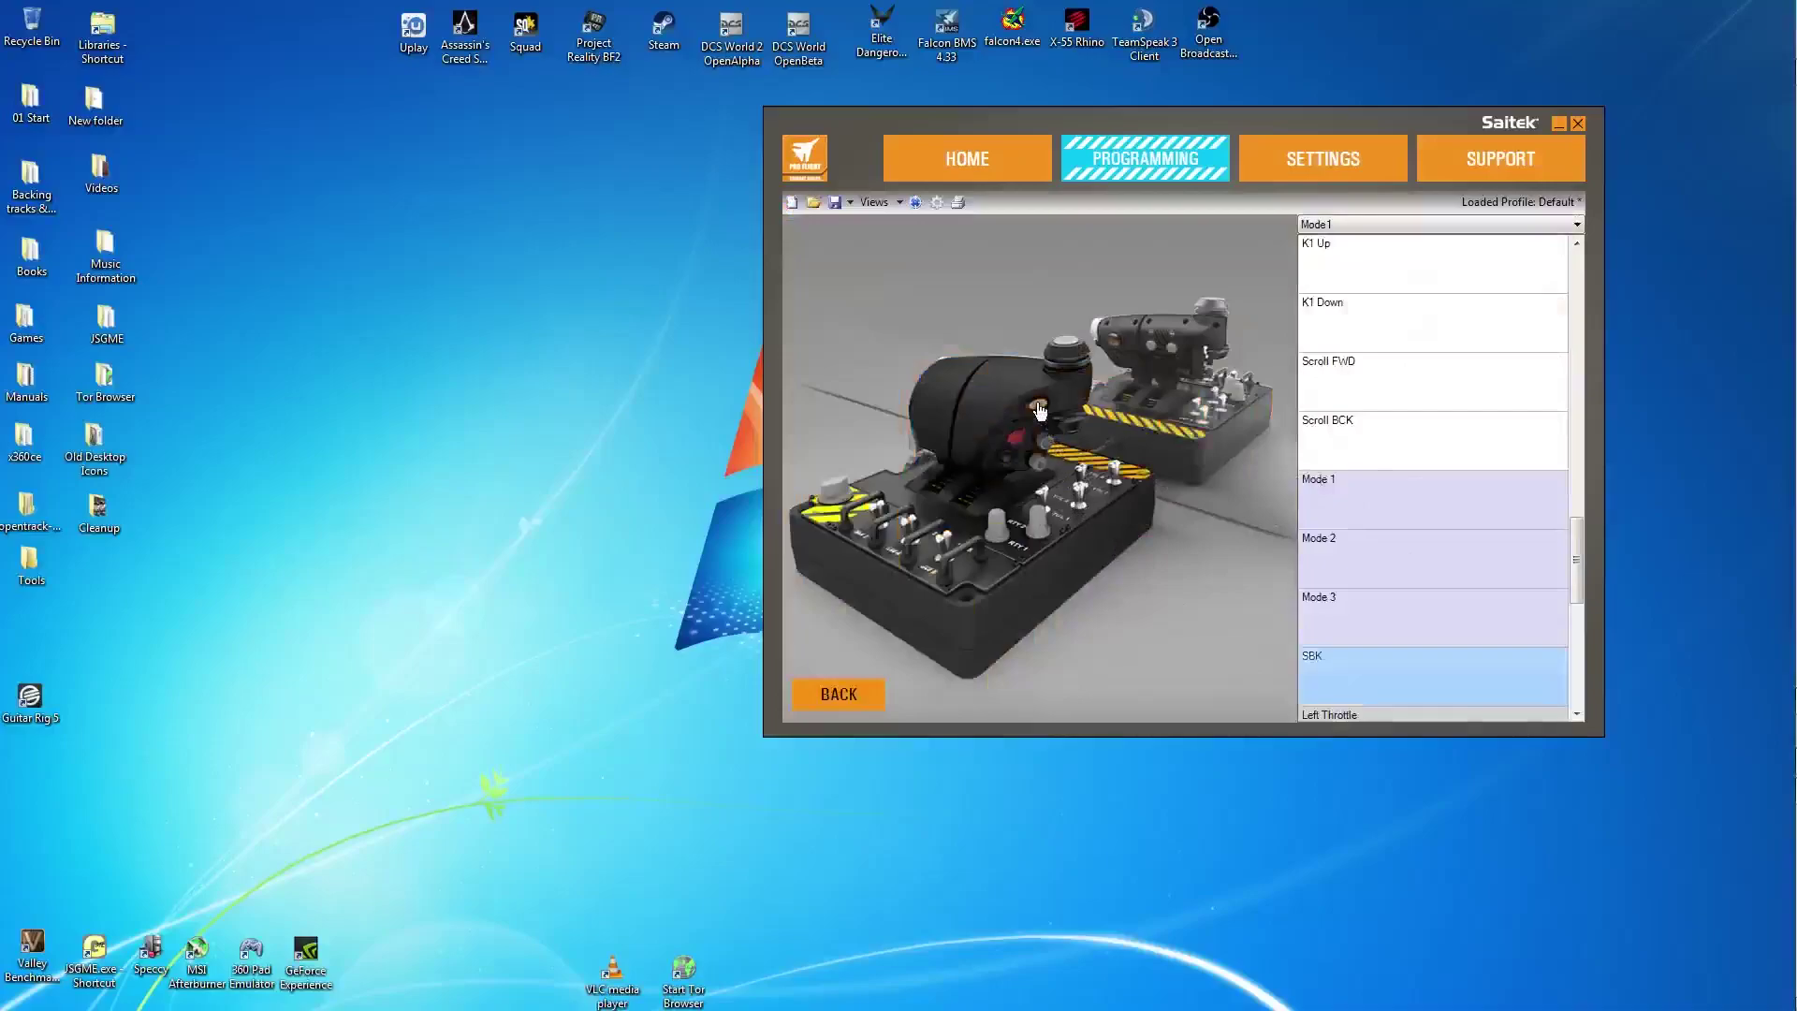
pyautogui.moveTo(1376, 681)
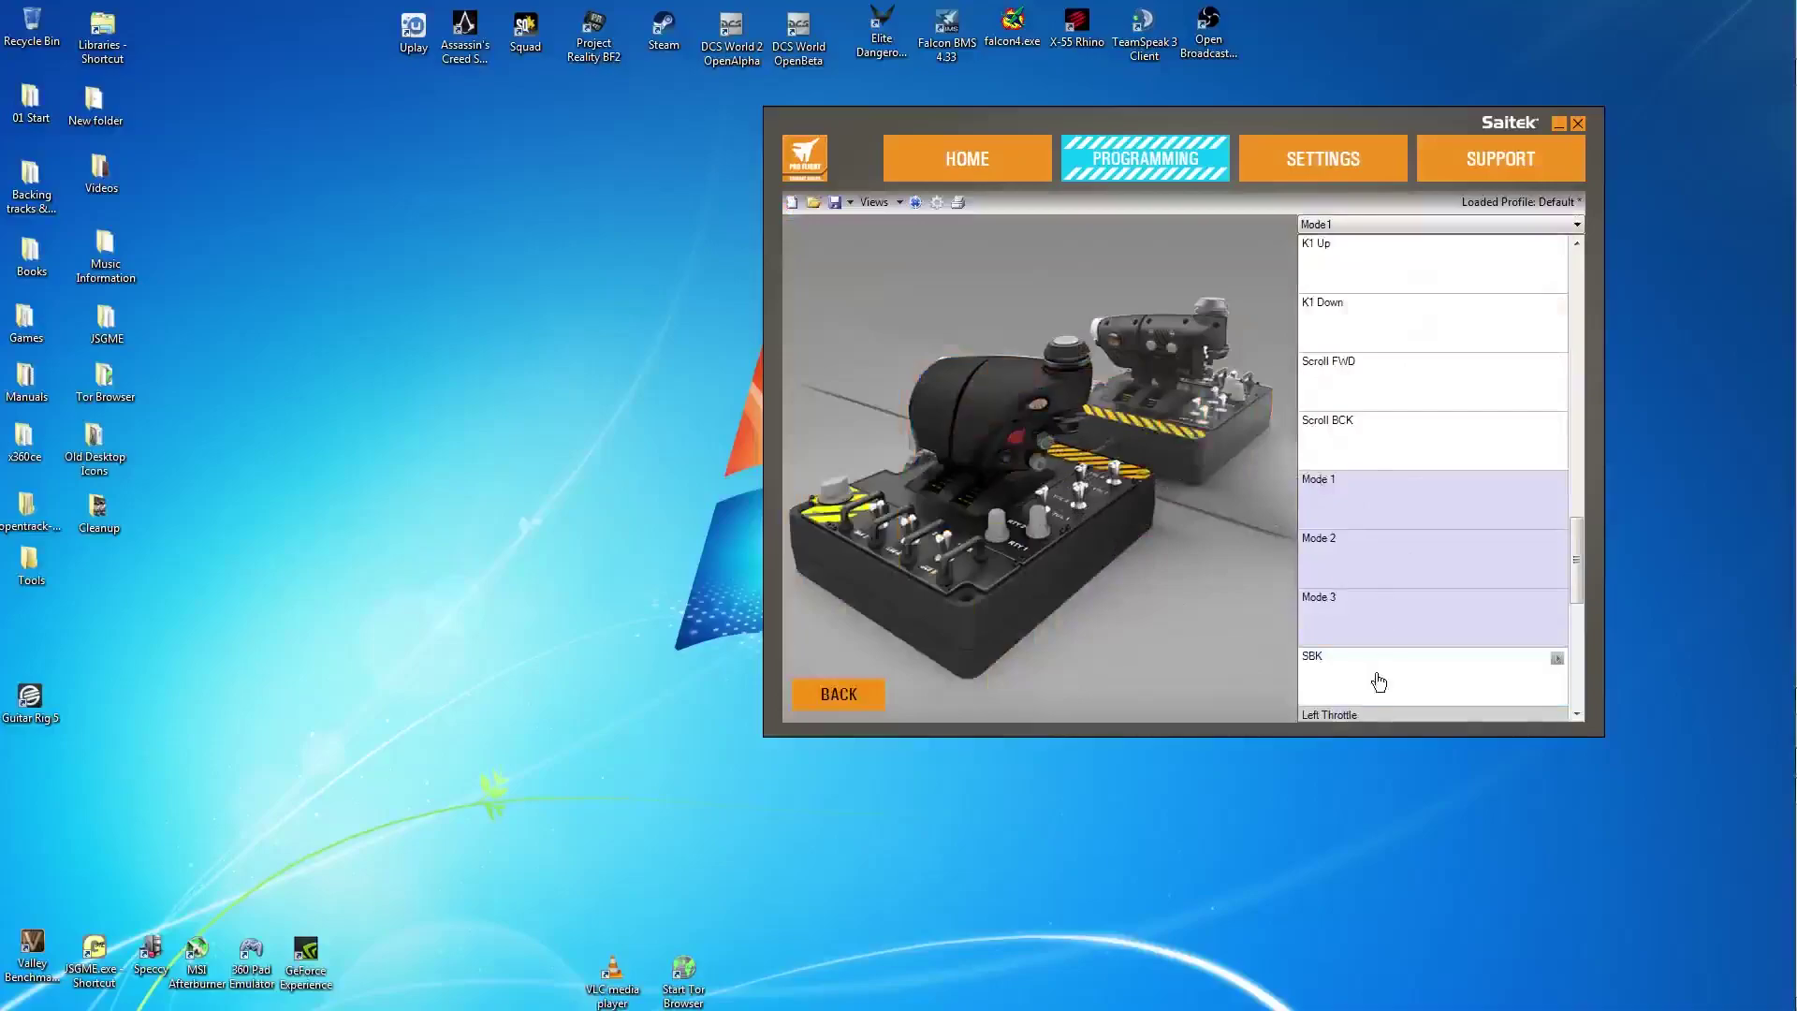
pyautogui.click(1557, 659)
pyautogui.click(1556, 666)
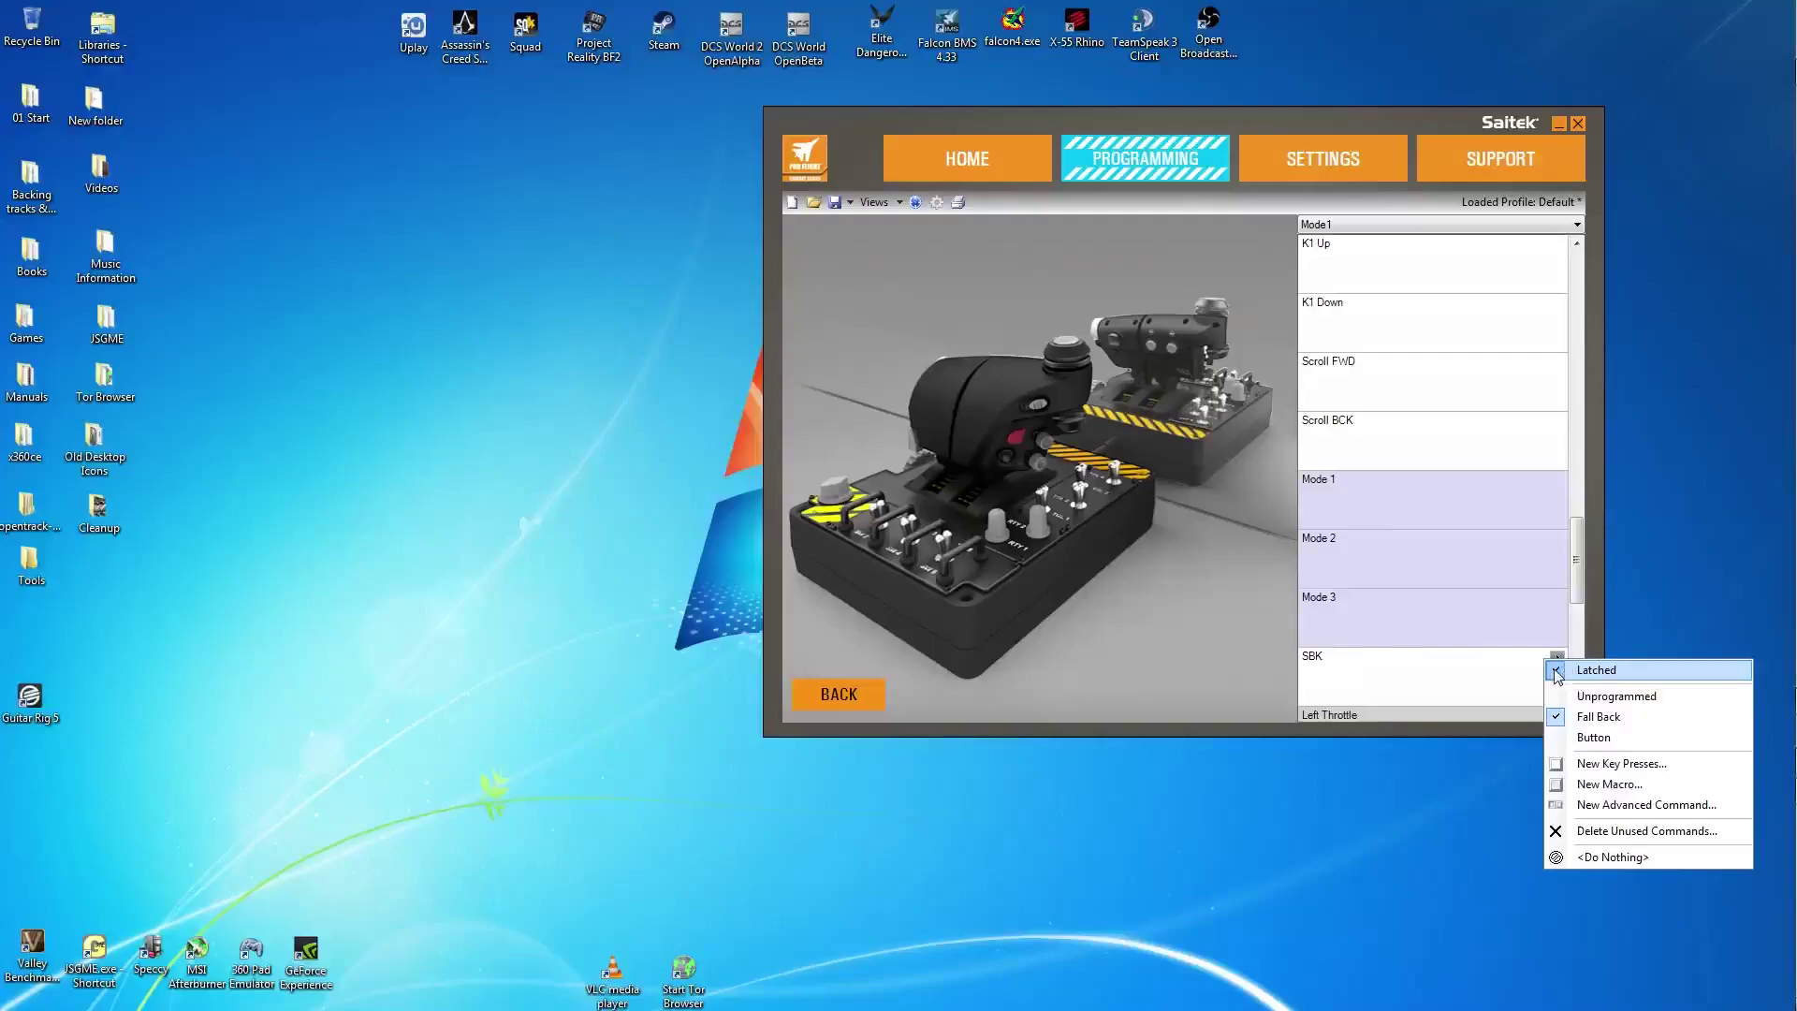
pyautogui.click(1556, 675)
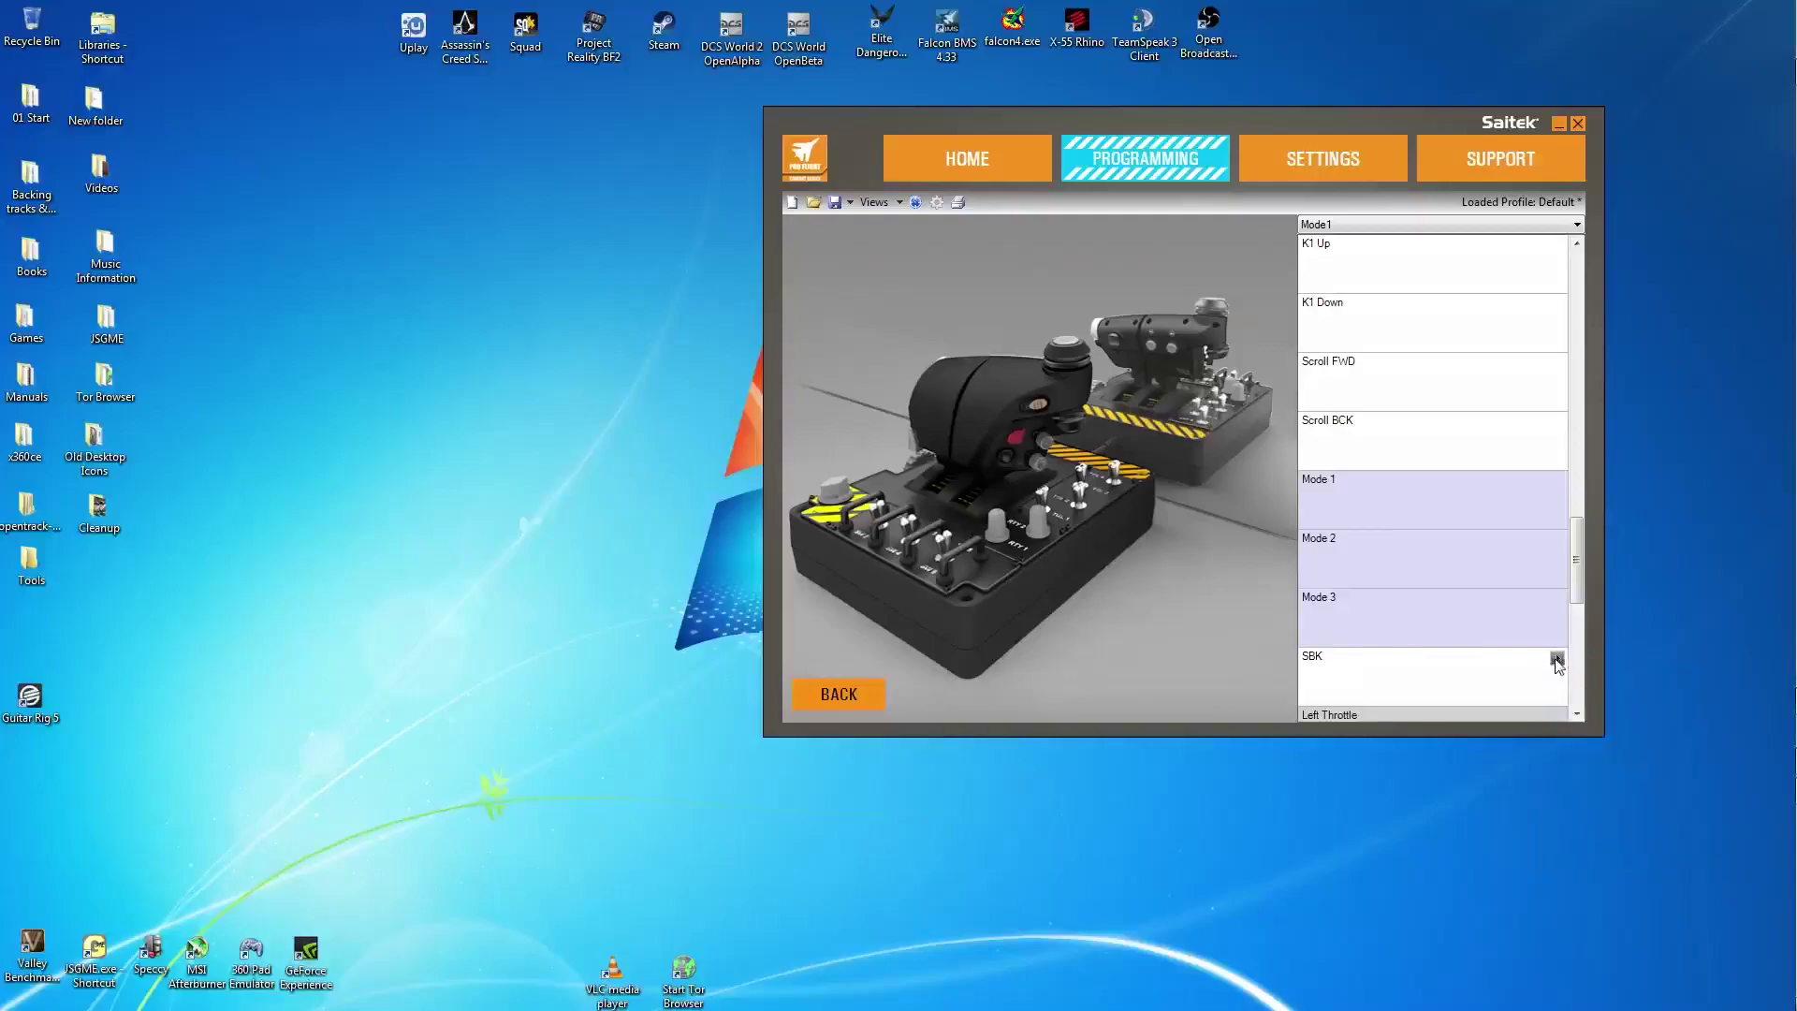
pyautogui.click(1556, 658)
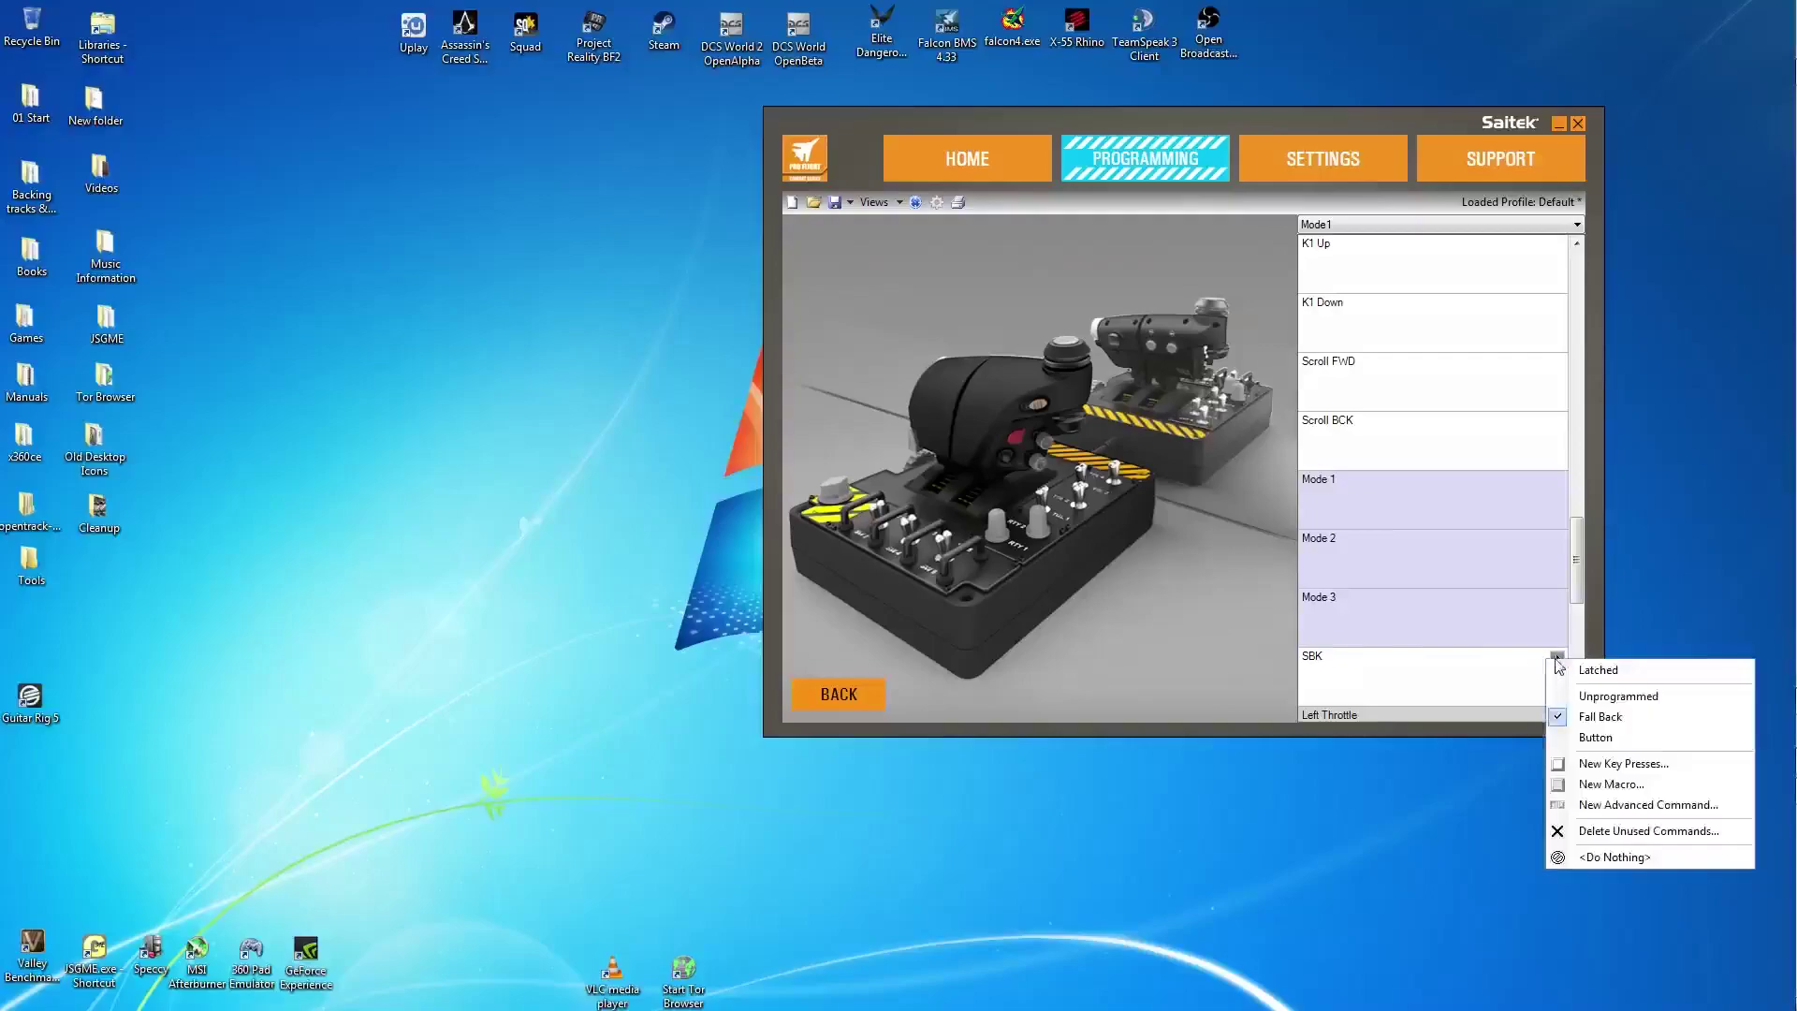
# - Create a new advanced command for SBK named 'Speed Brakes'
pyautogui.click(1610, 804)
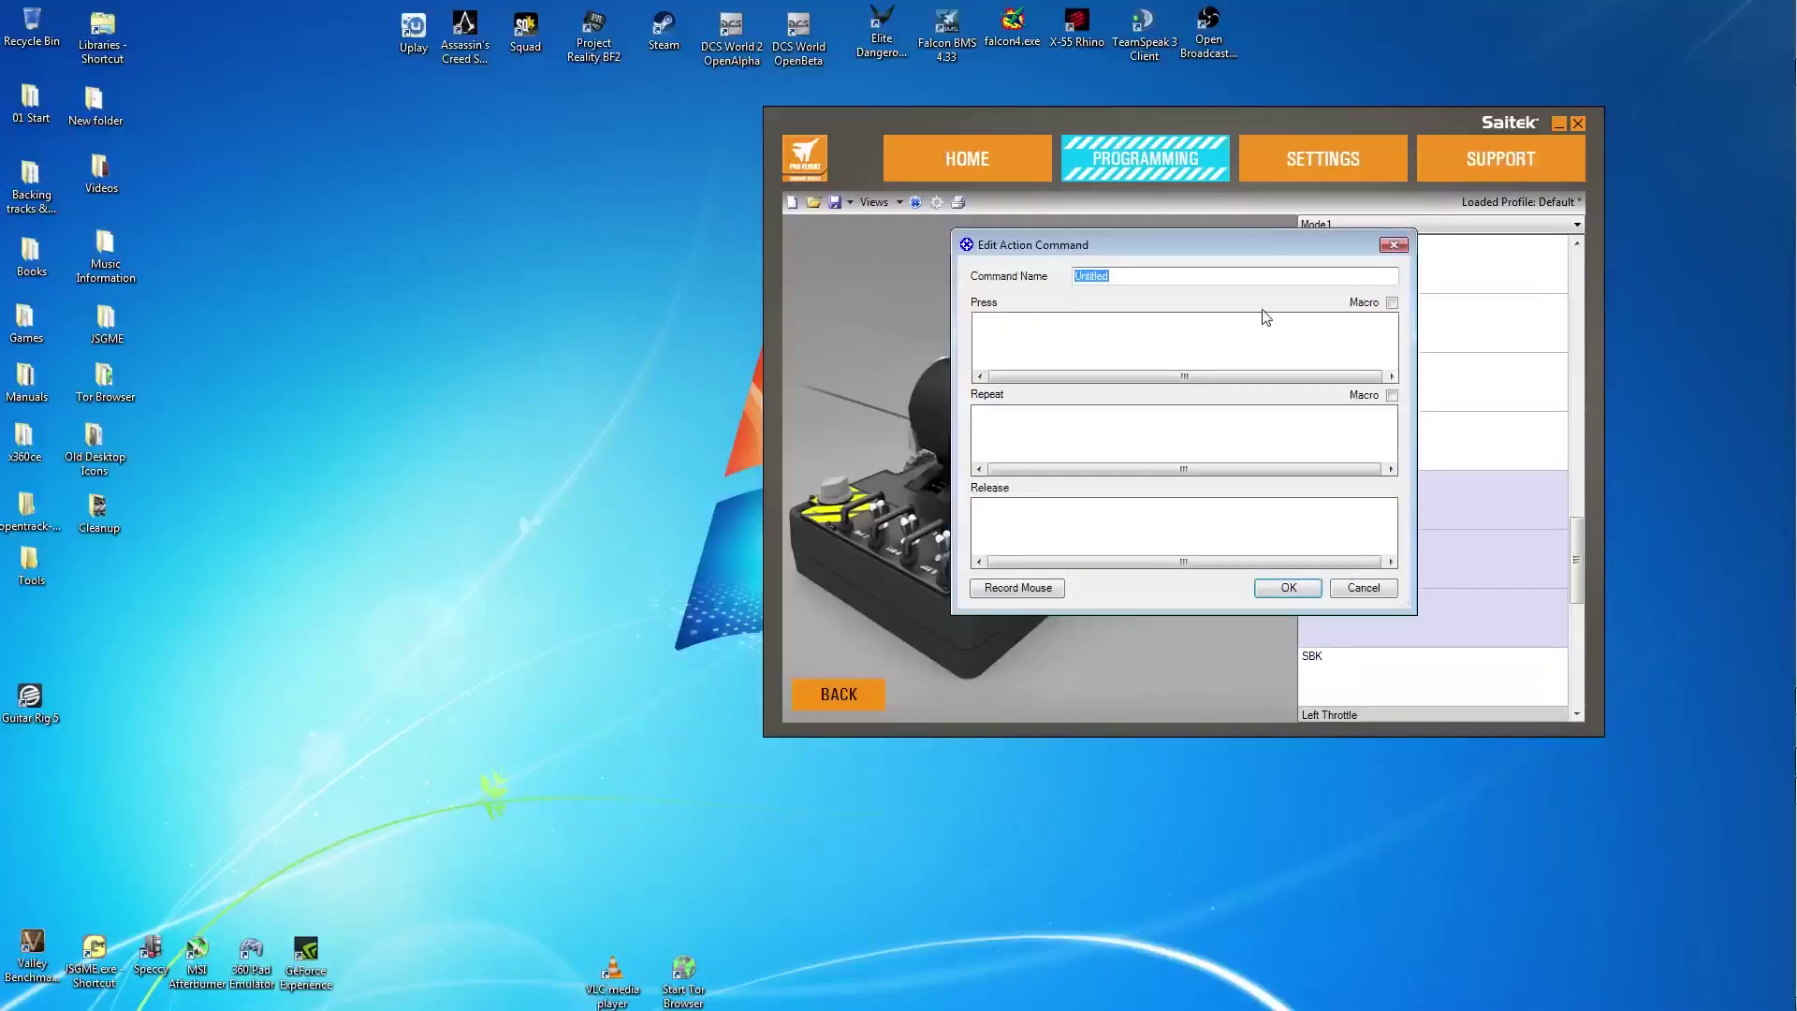
pyautogui.write('Speed Brakes')
pyautogui.click(1144, 532)
# - Record CTRL, B, CTRL, B as the press sequence and quantize all its delays to 0.000
pyautogui.click(1135, 352)
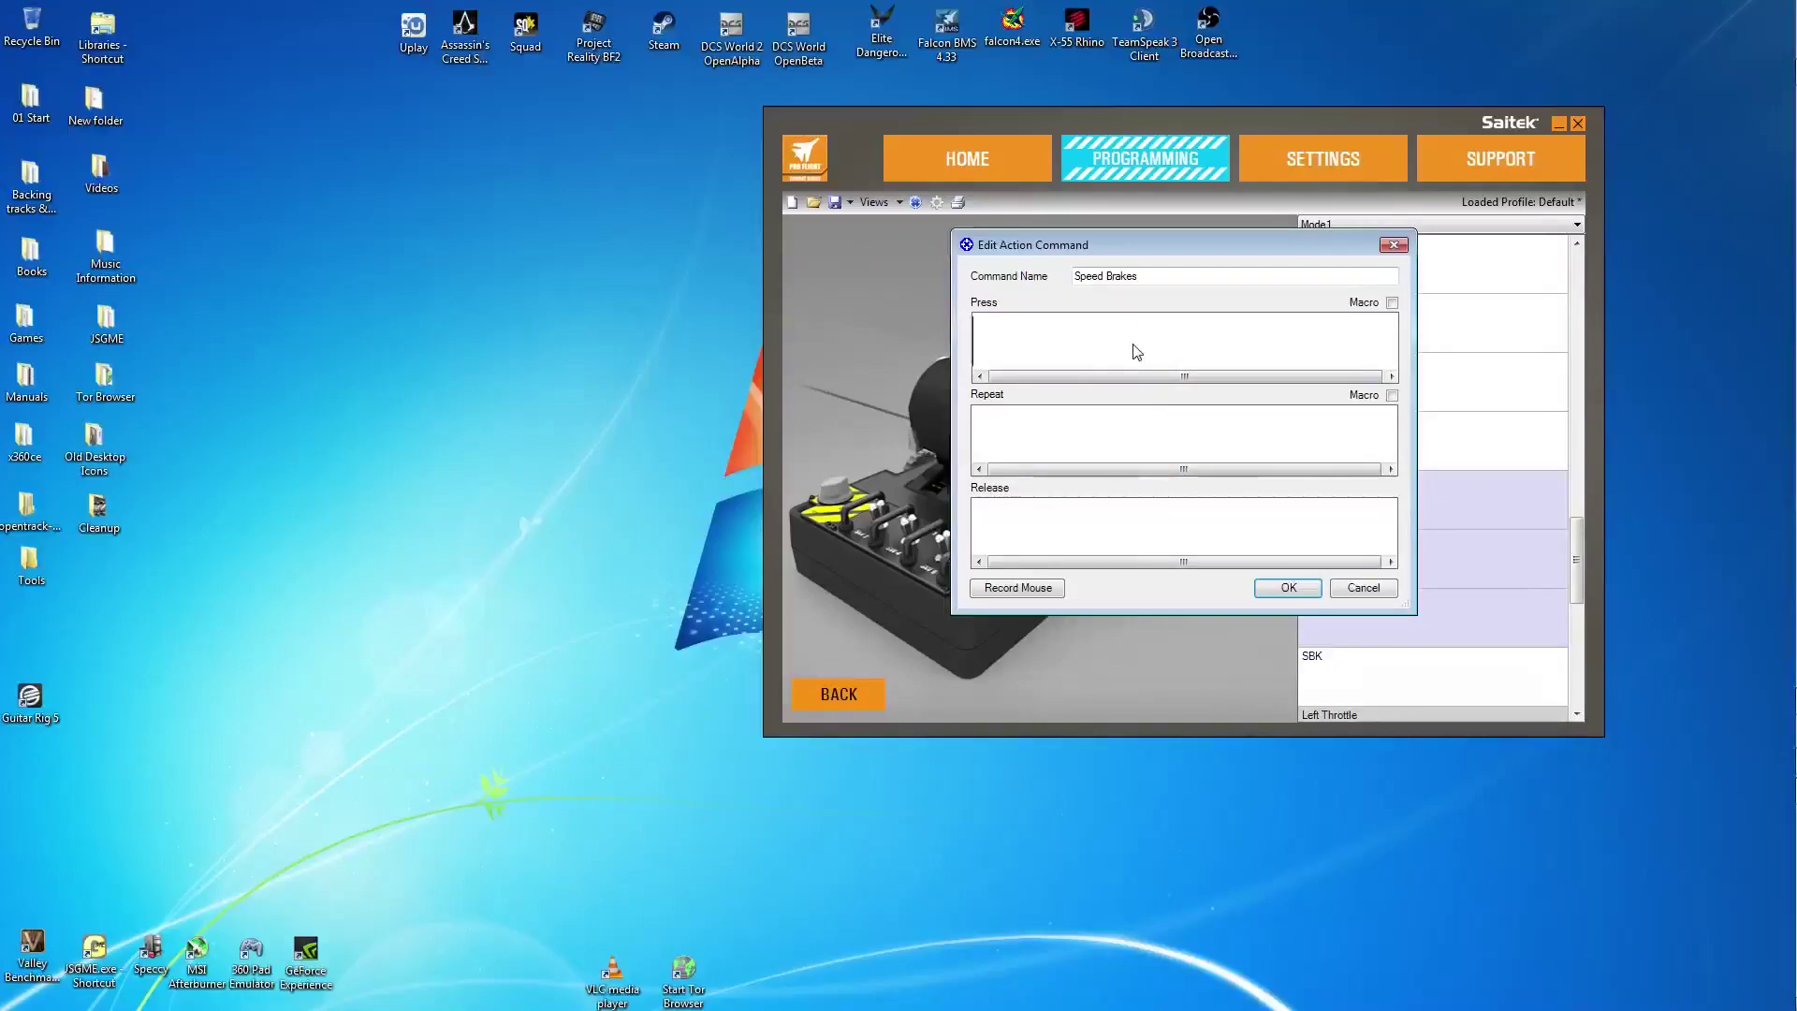
pyautogui.hotkey('ctrl', 'b')
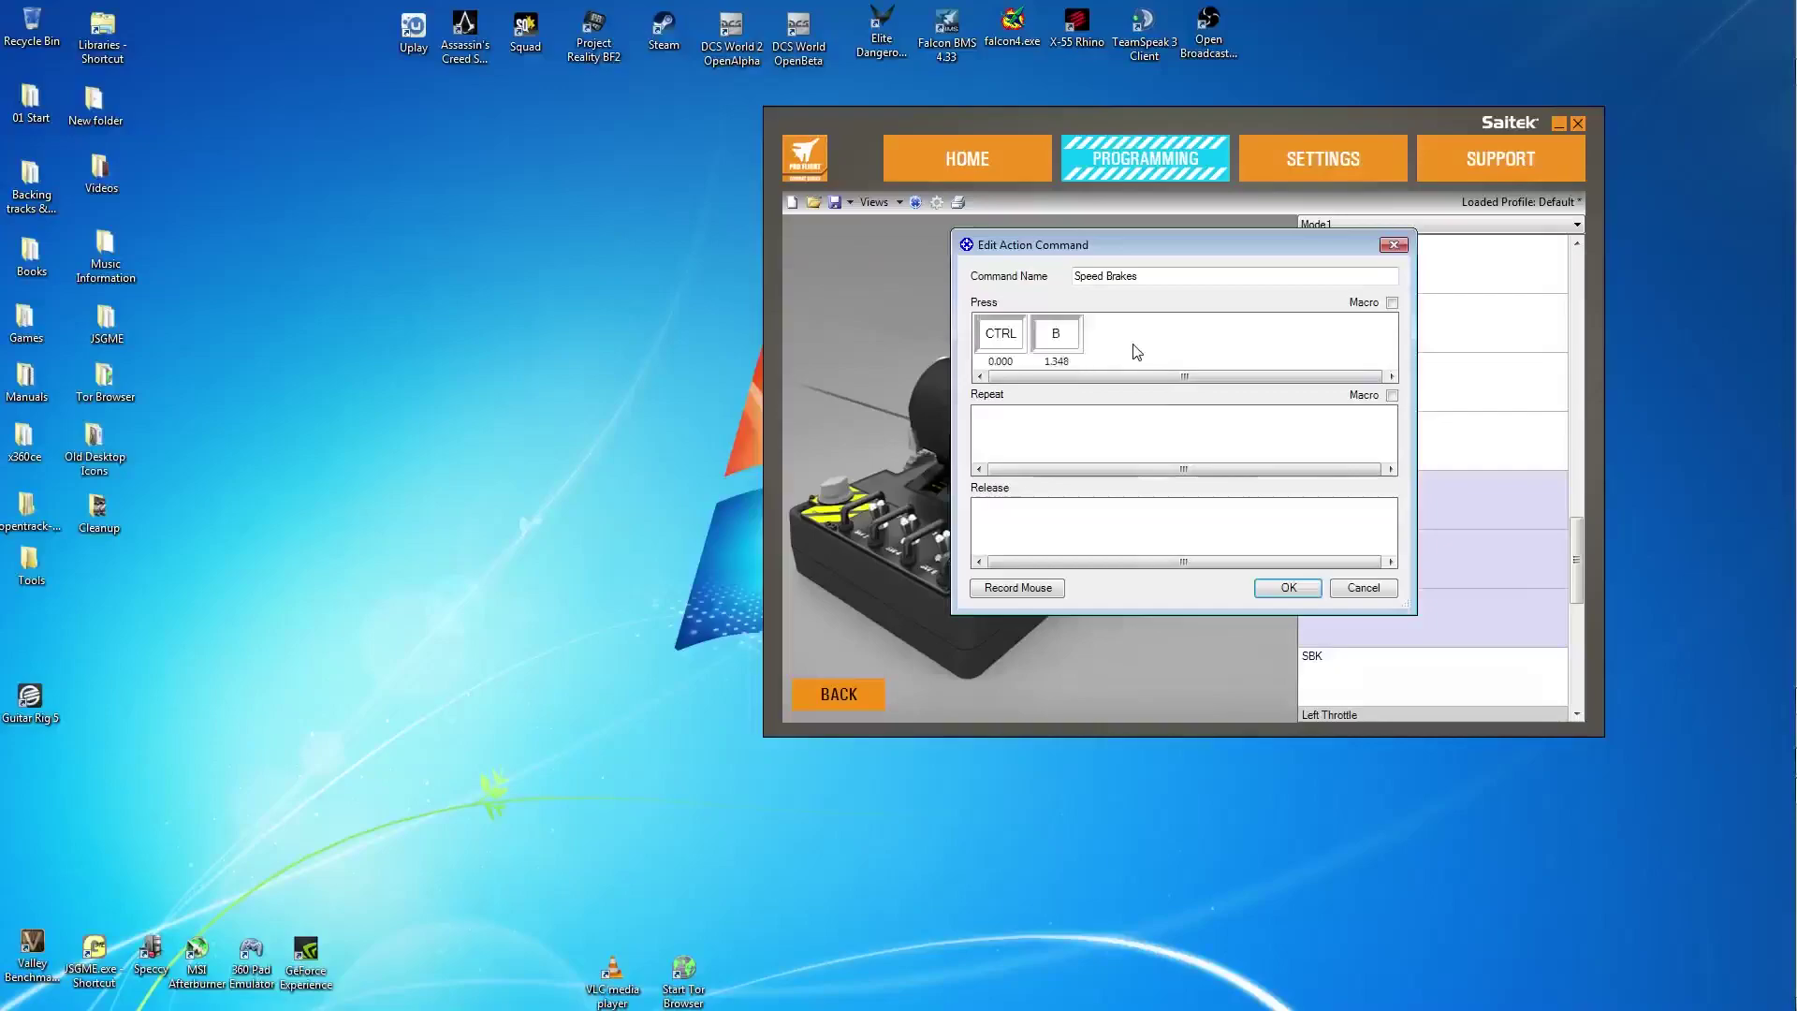
pyautogui.press('ctrl')
pyautogui.press('b')
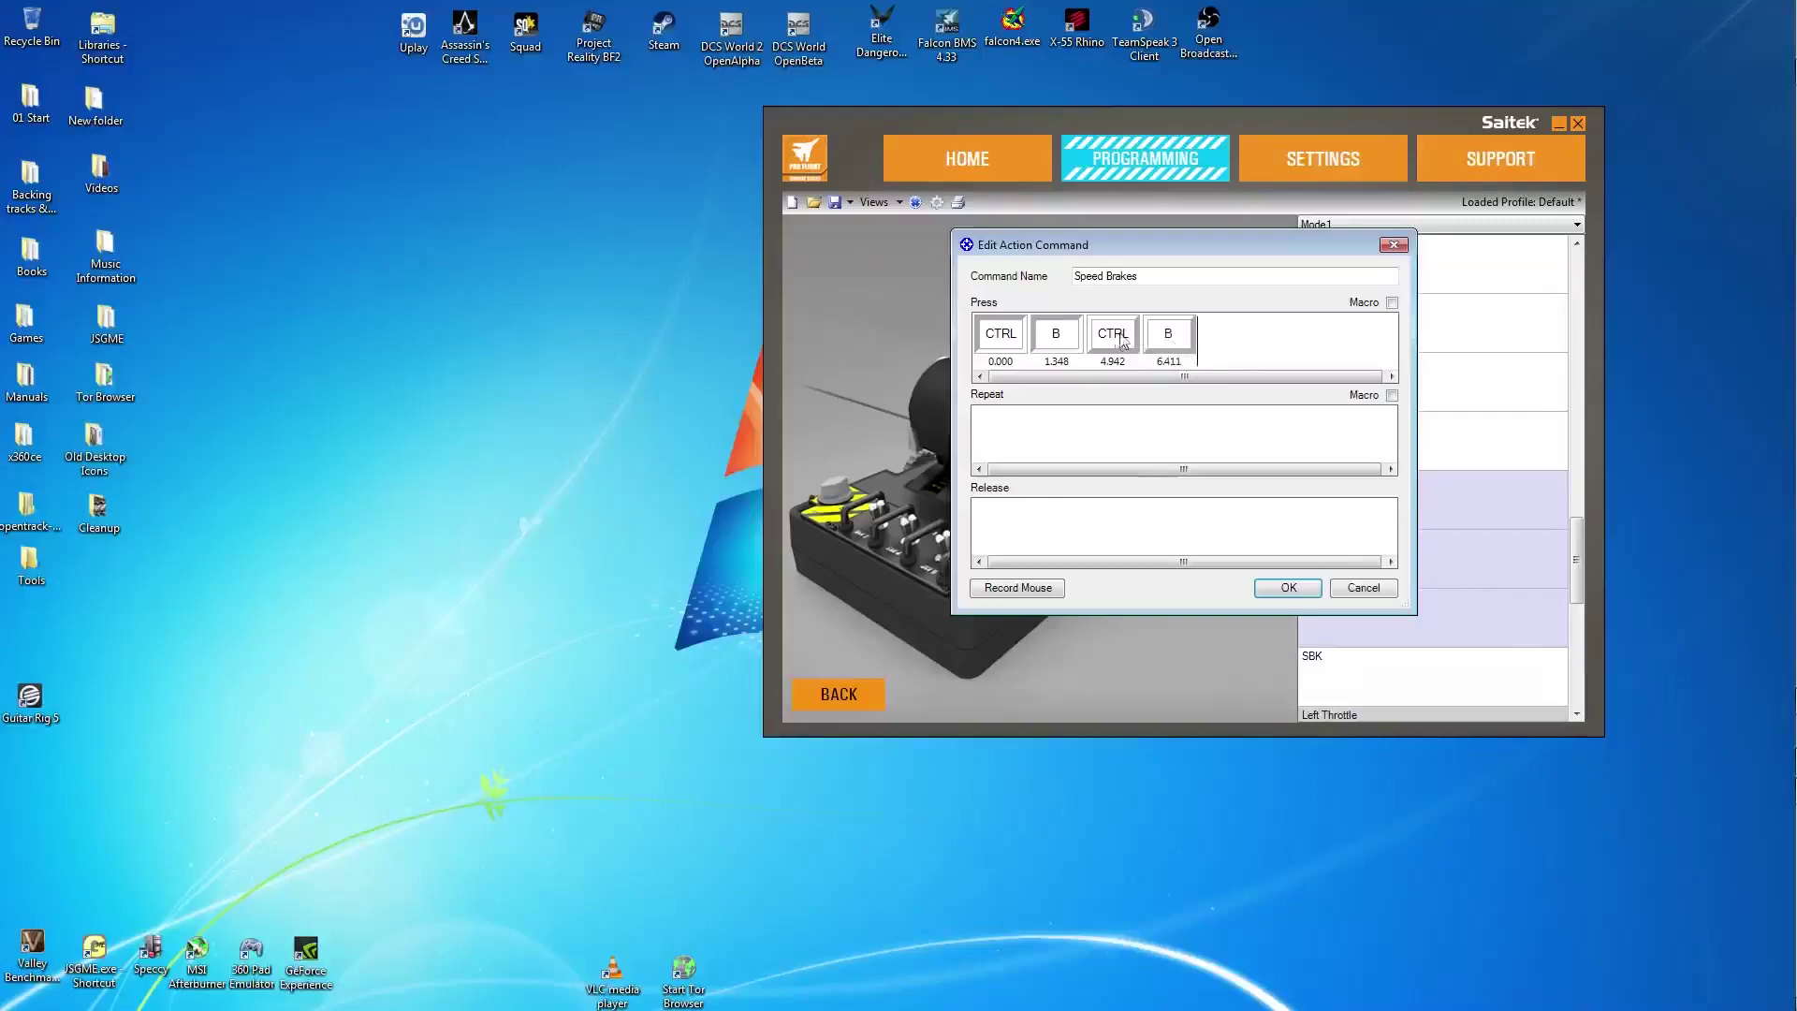
pyautogui.rightClick(1230, 337)
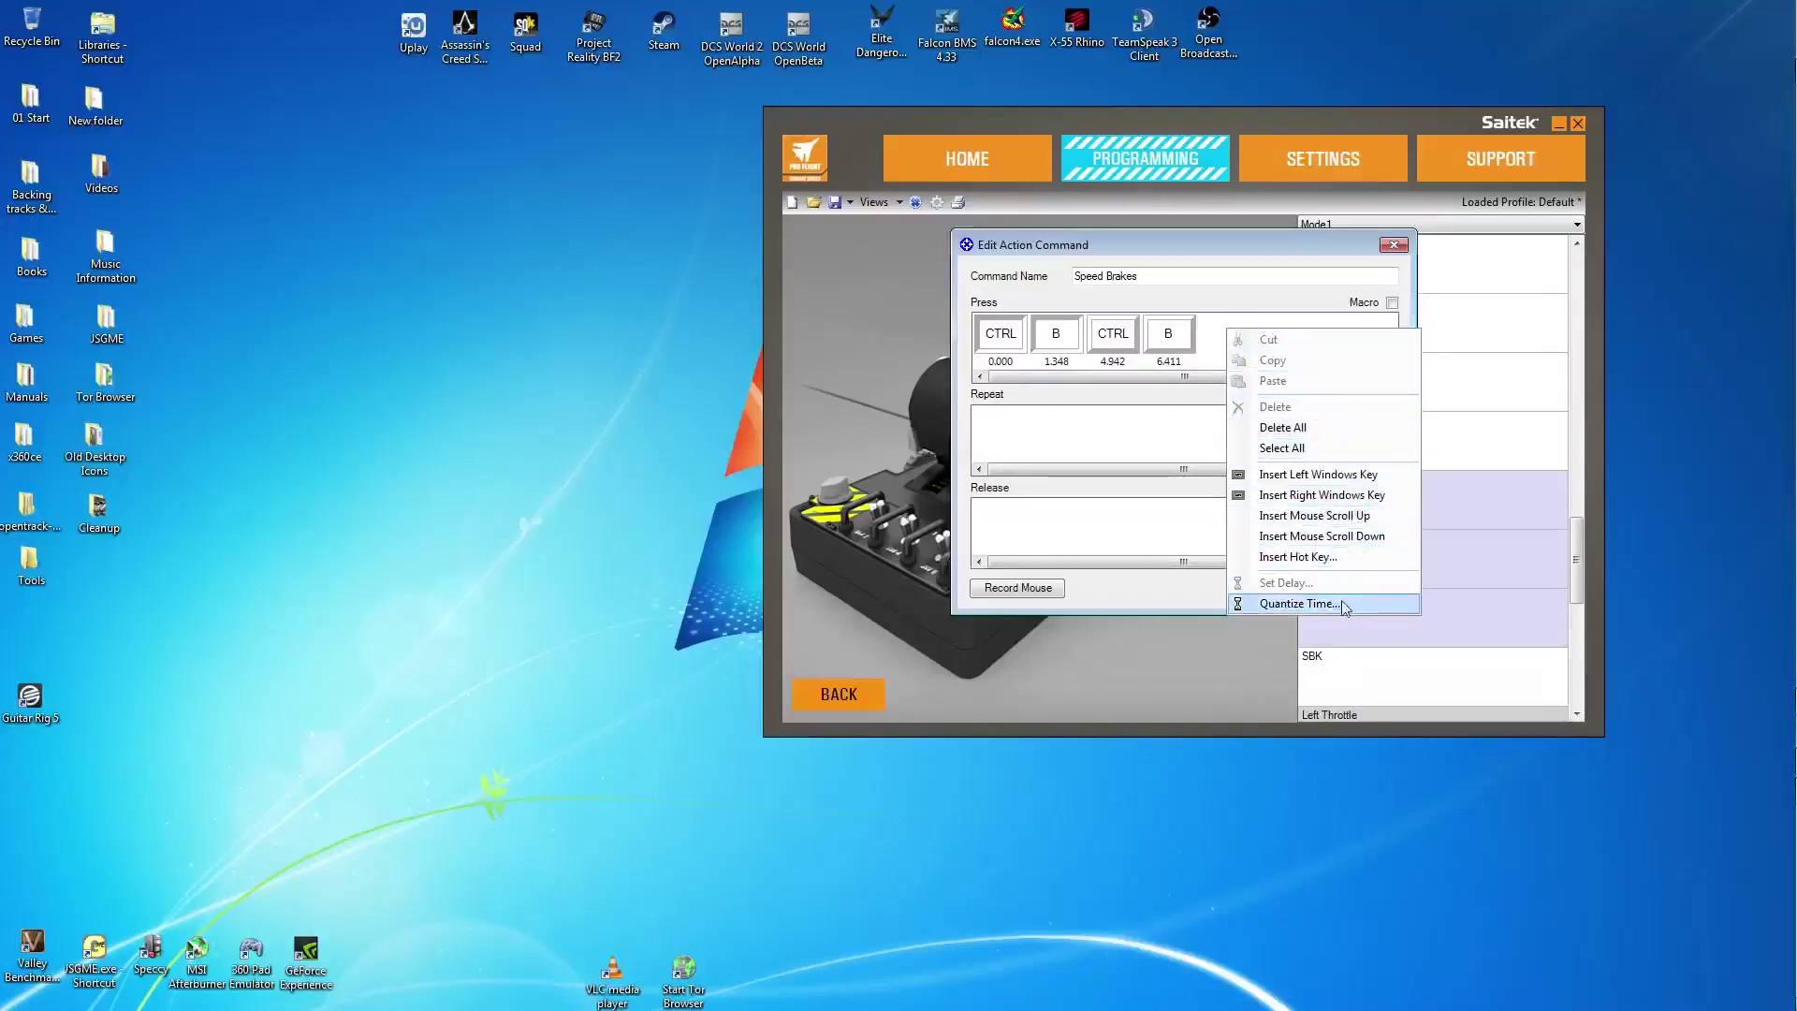
pyautogui.click(1300, 604)
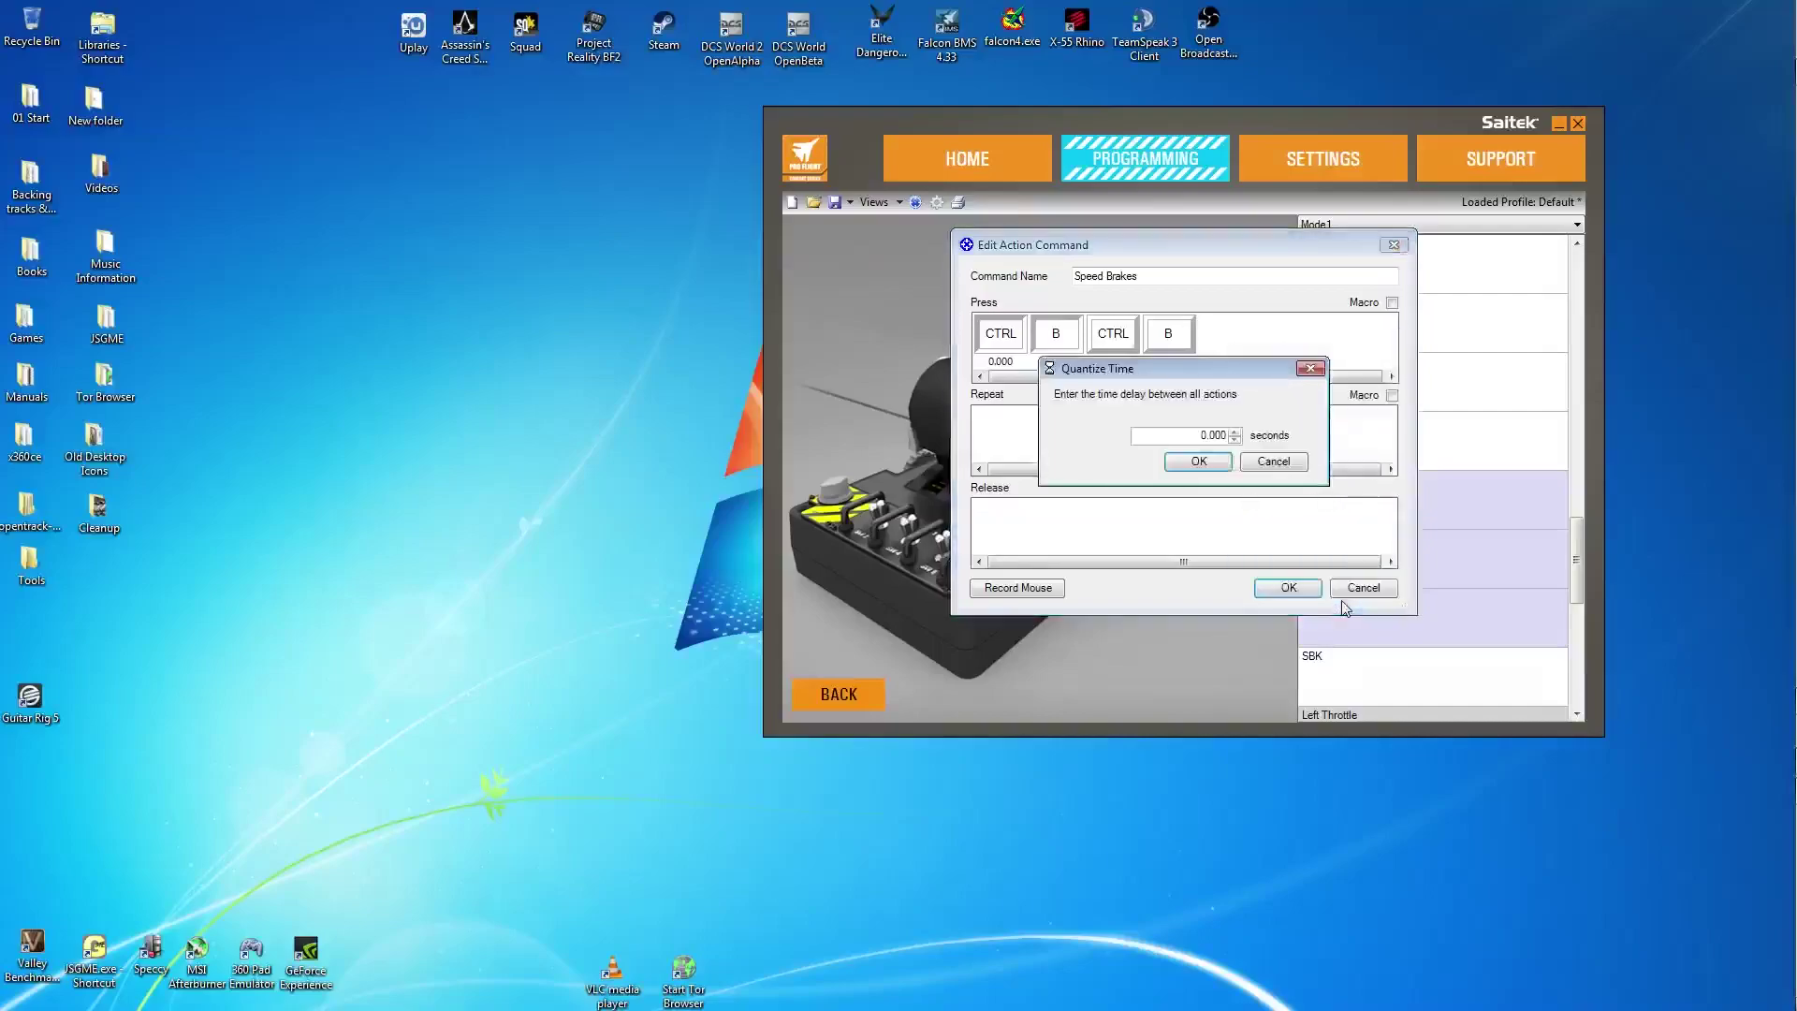
pyautogui.click(1198, 461)
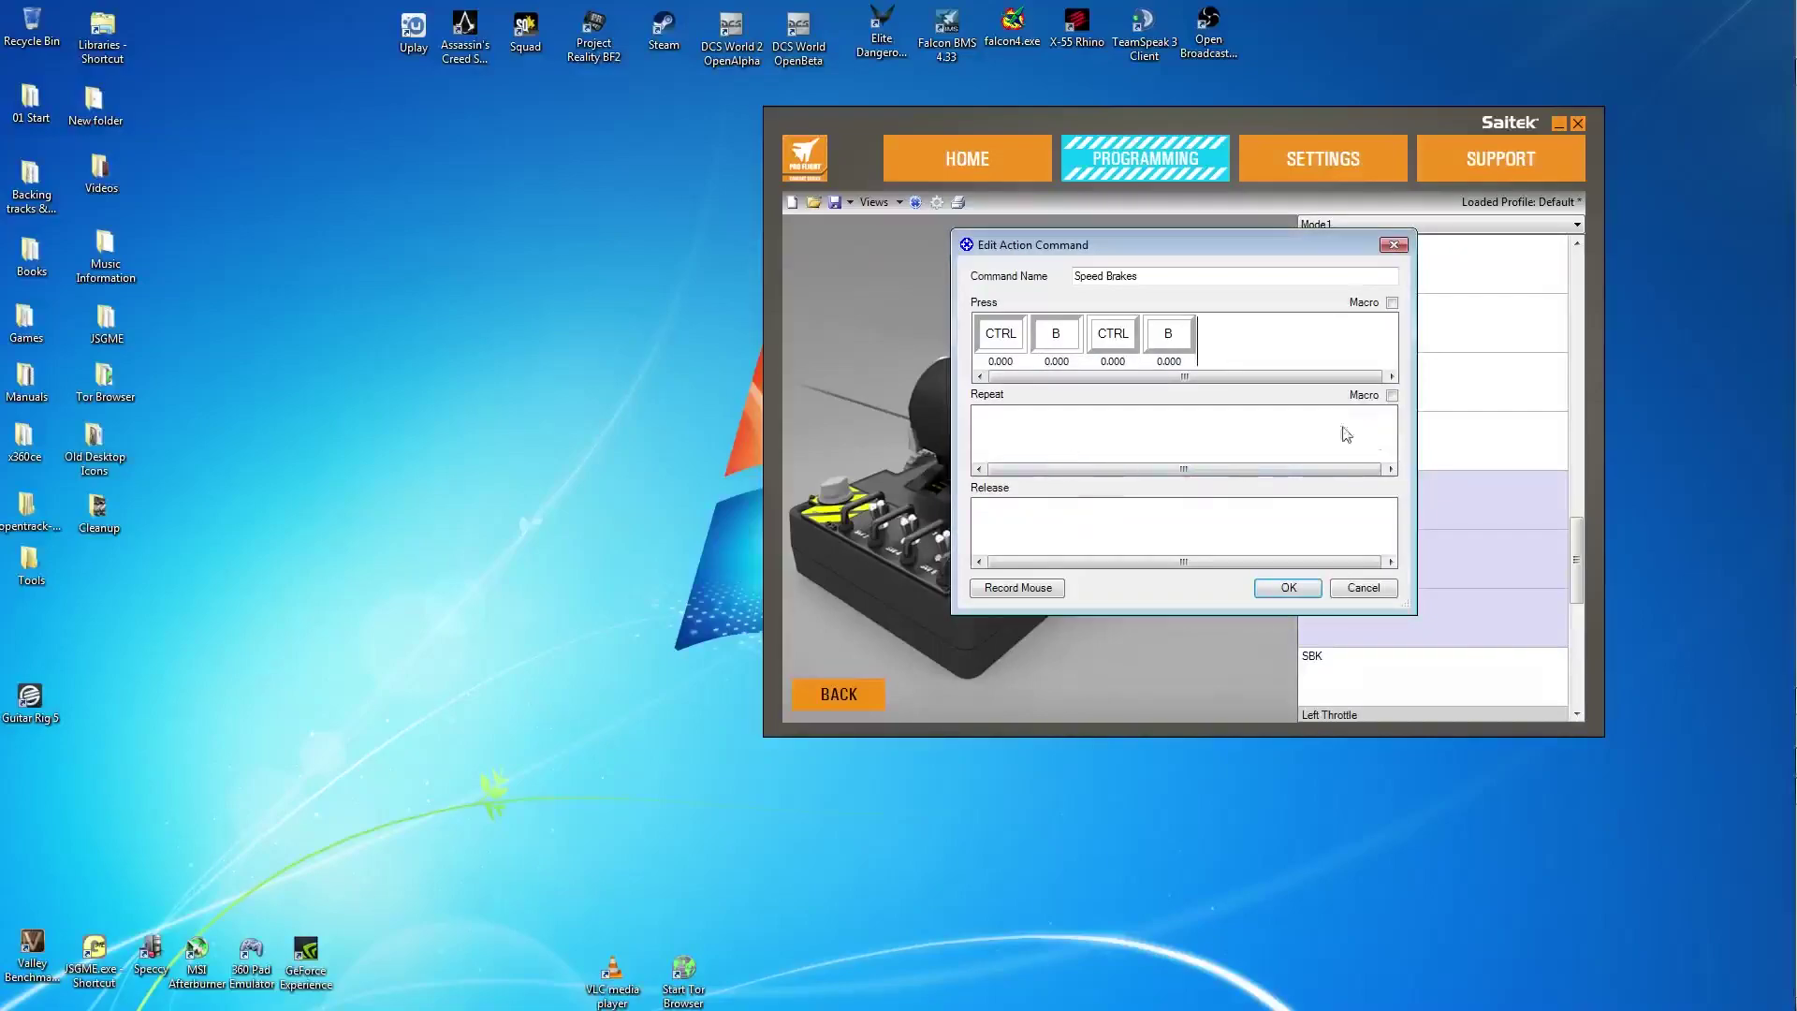
# - Record SHIFT, B, SHIFT, B as the release sequence and quantize all its delays to 0.000
pyautogui.click(1117, 539)
pyautogui.press('shift')
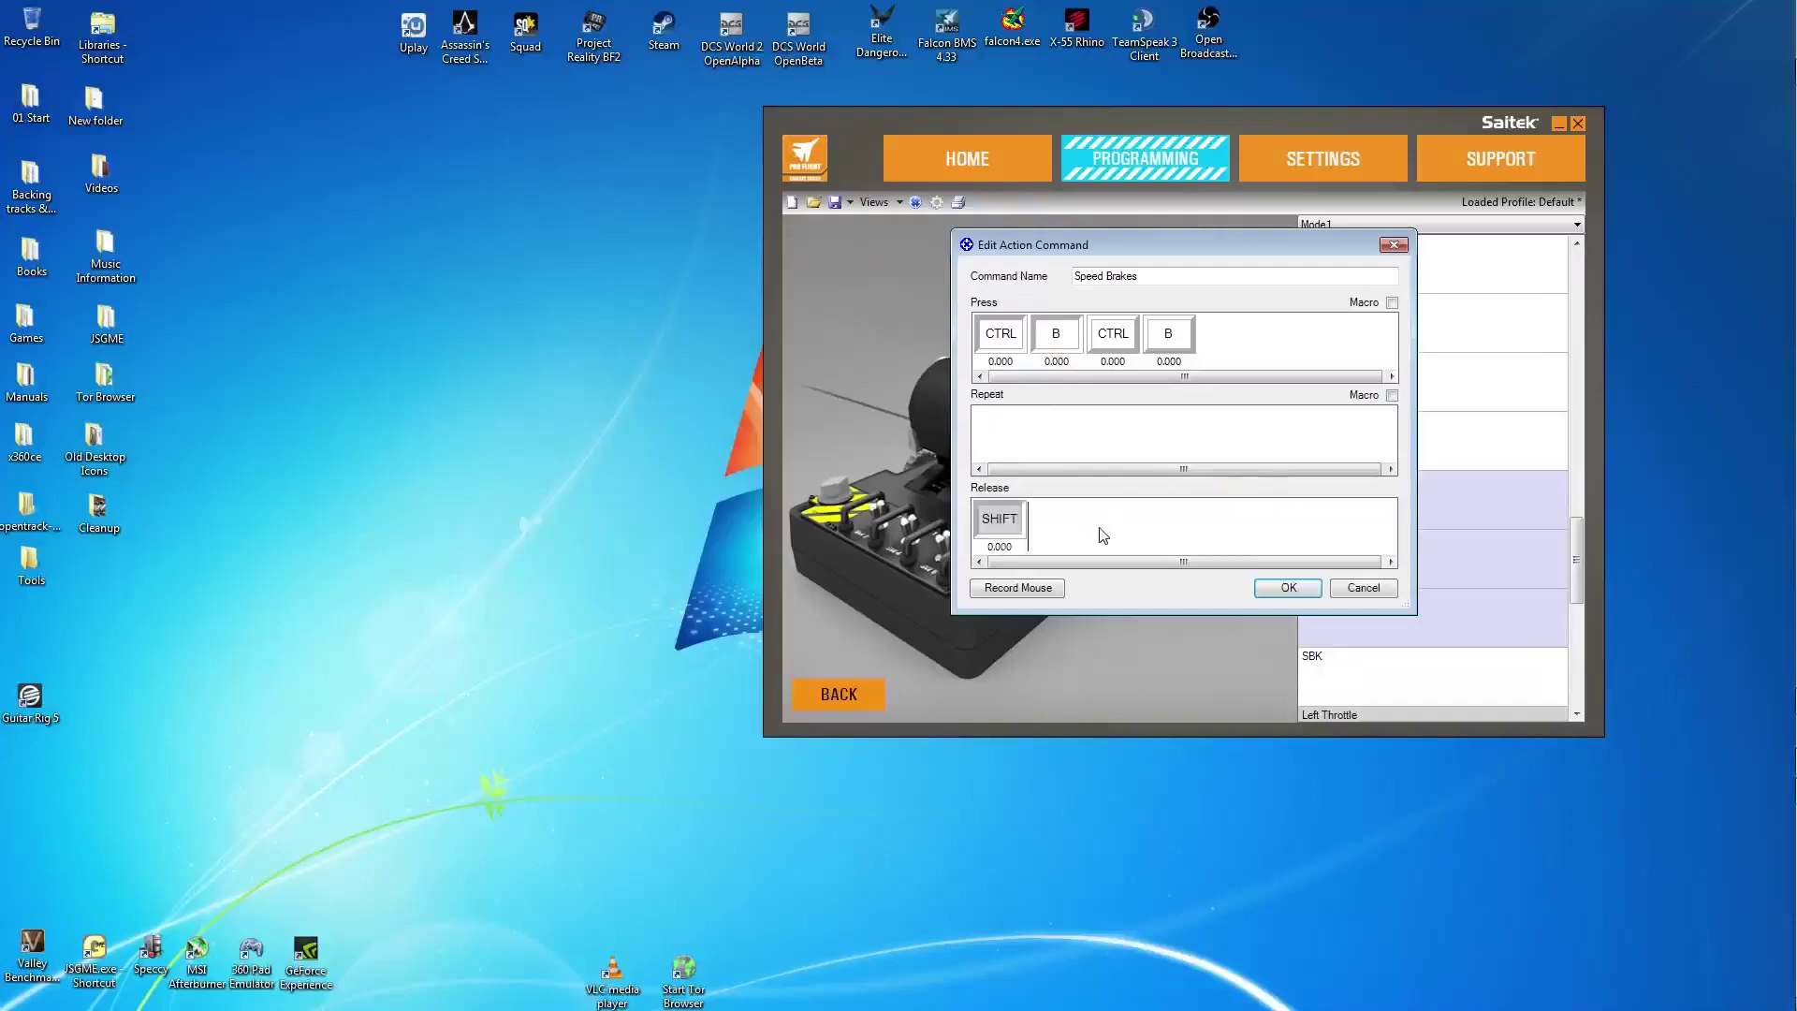
pyautogui.press('b')
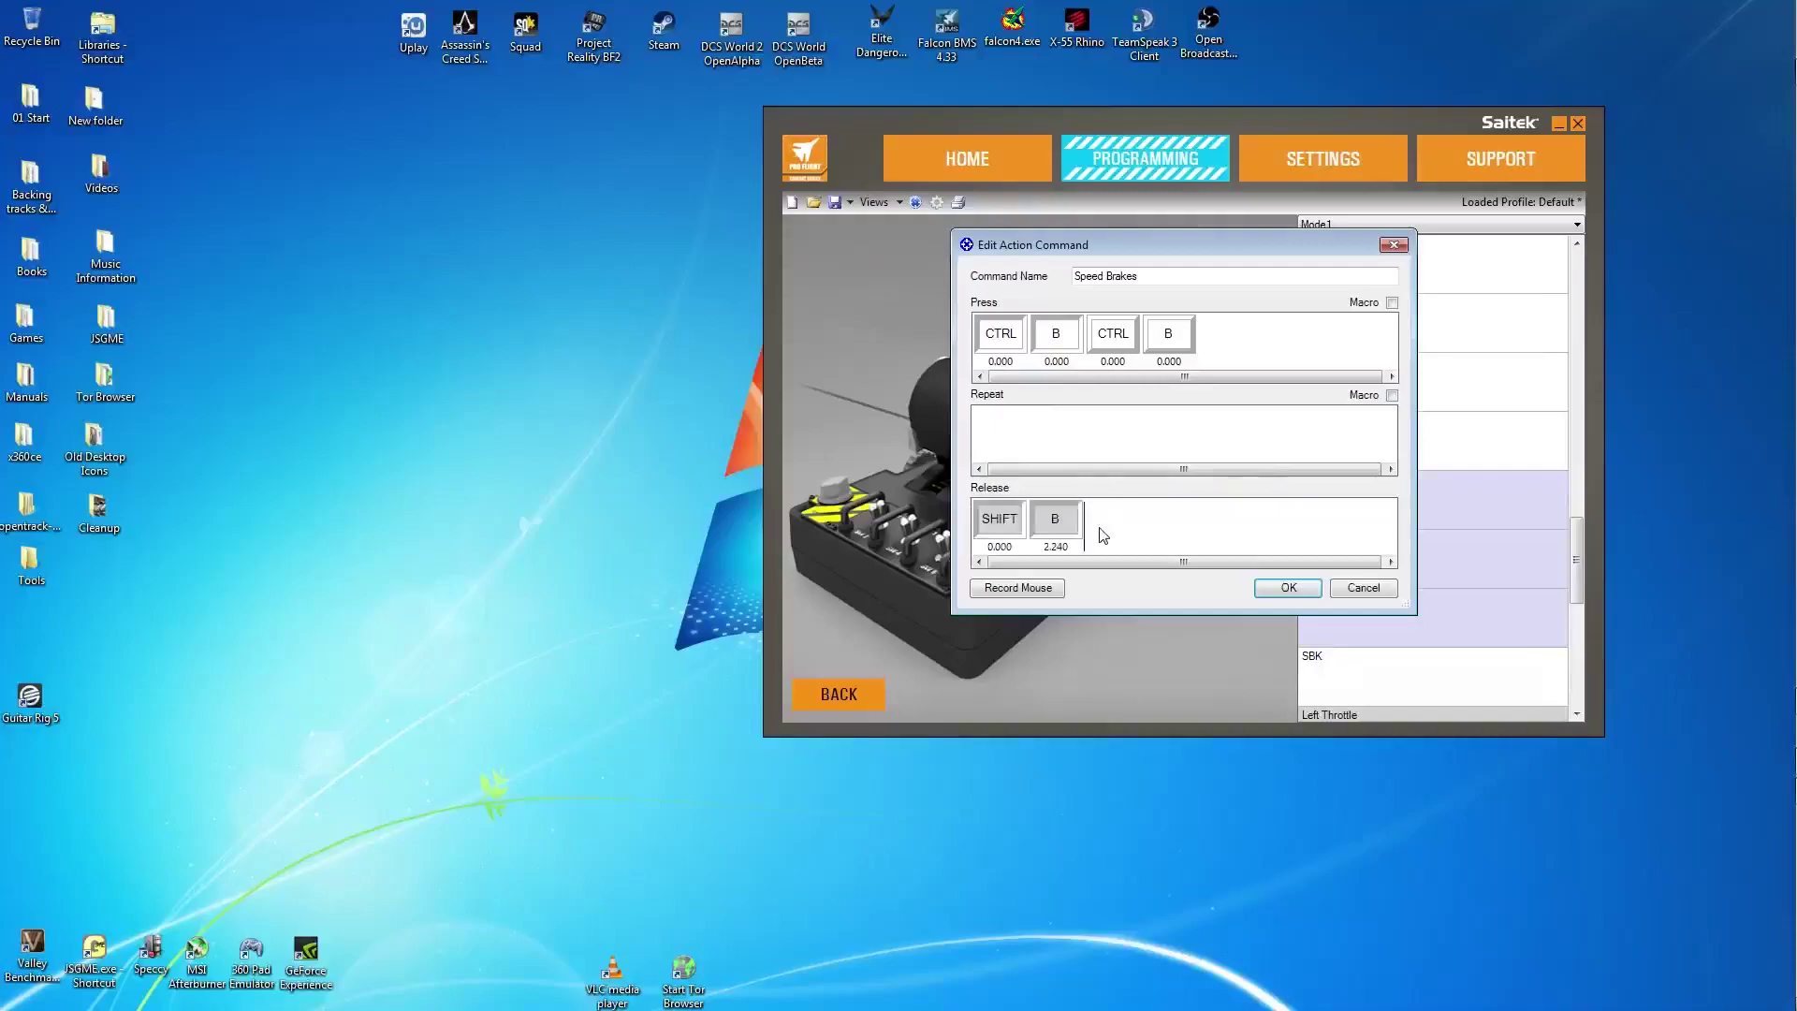
pyautogui.press('shift')
pyautogui.press('b')
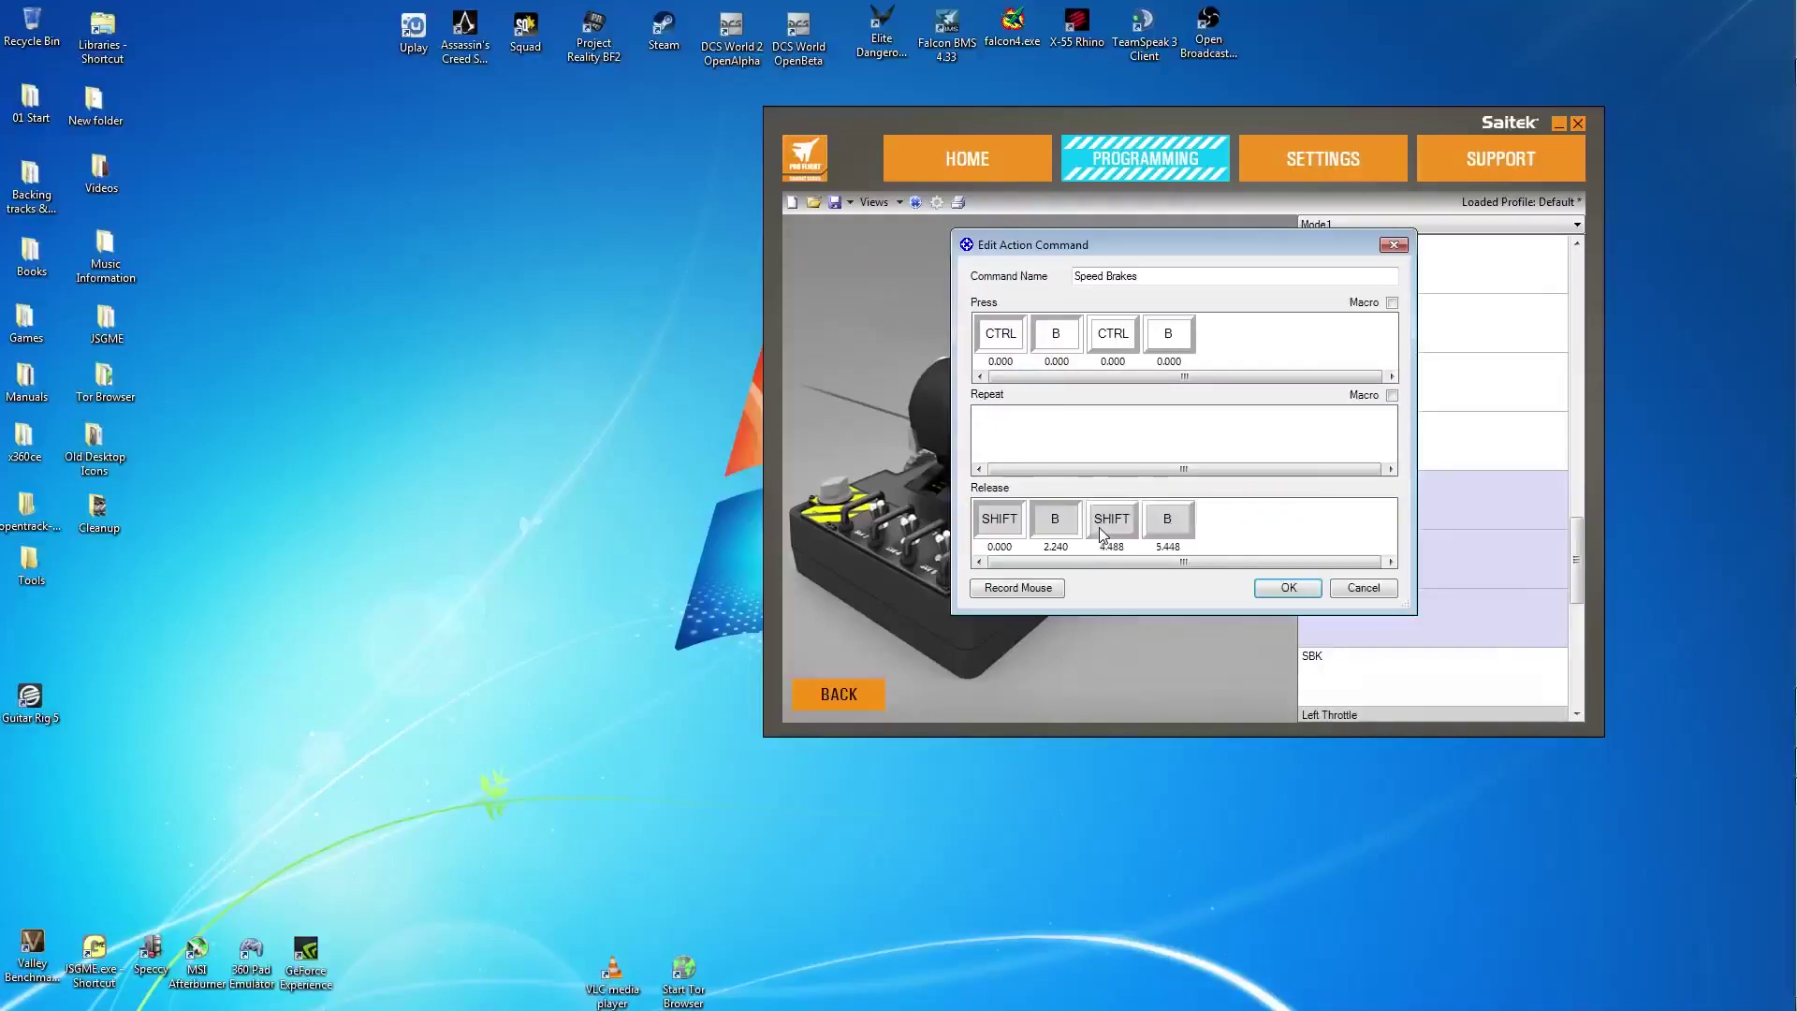
pyautogui.rightClick(1213, 522)
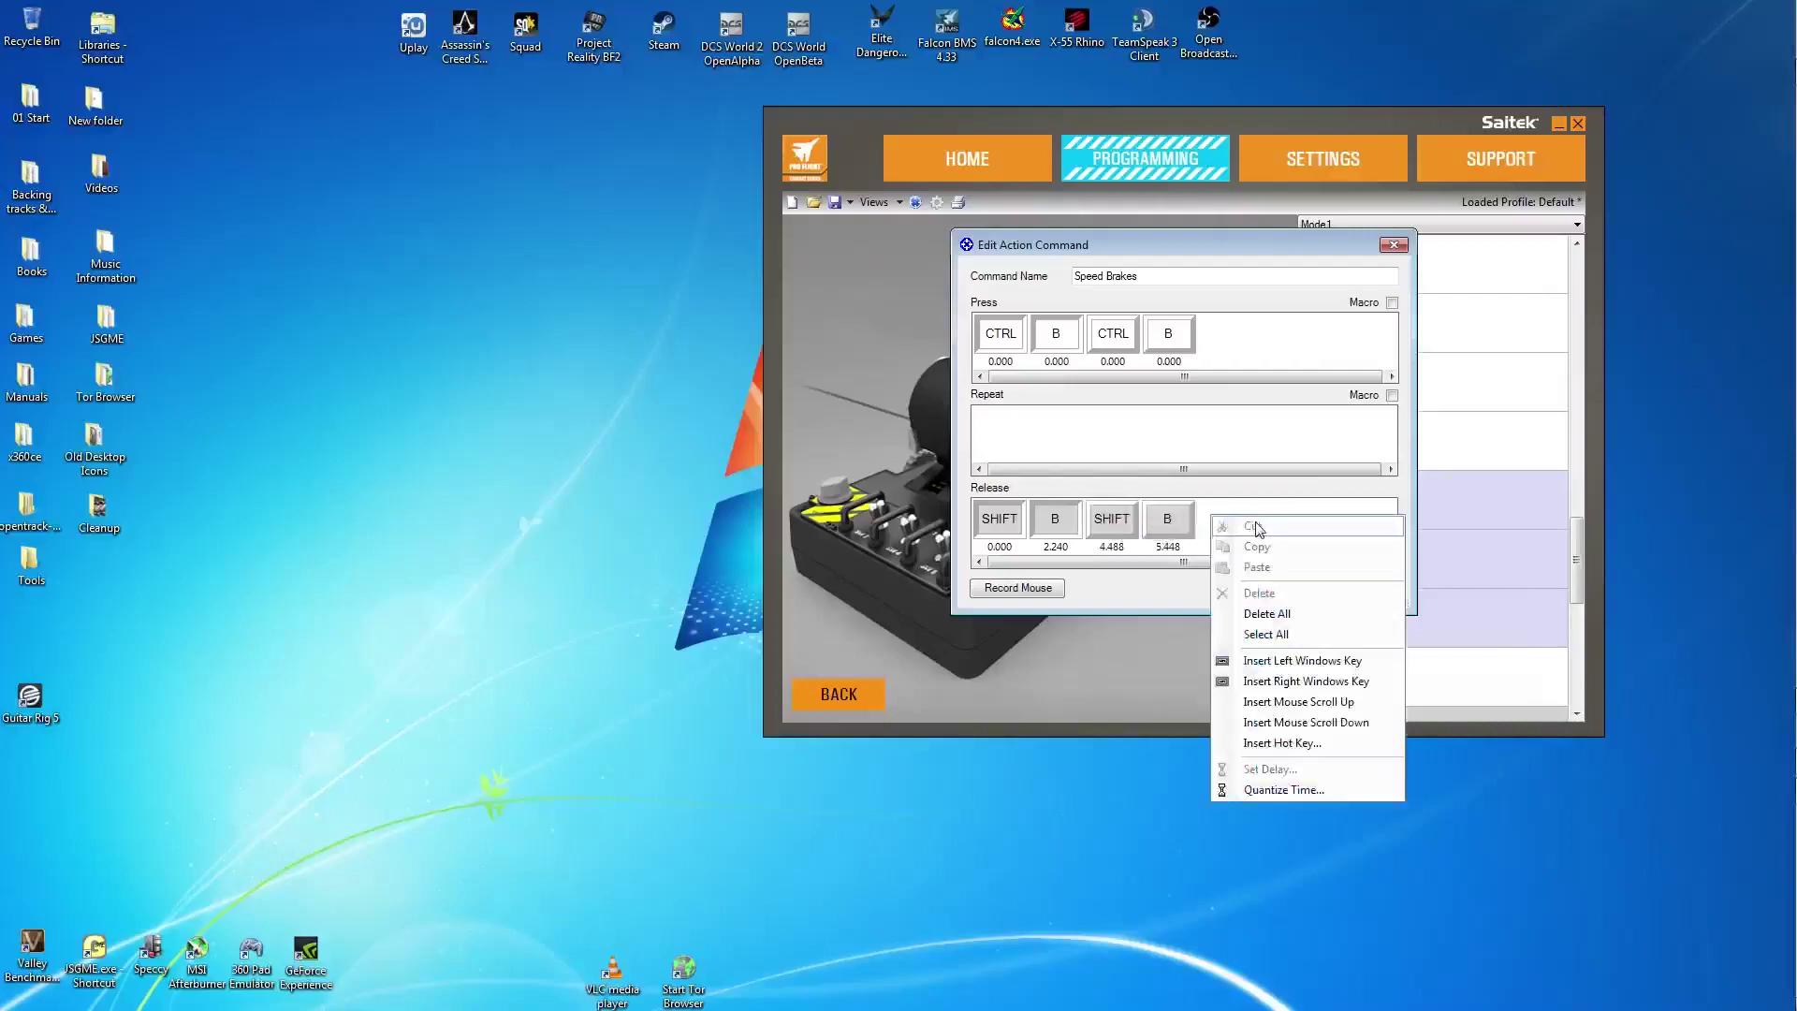
pyautogui.click(1289, 790)
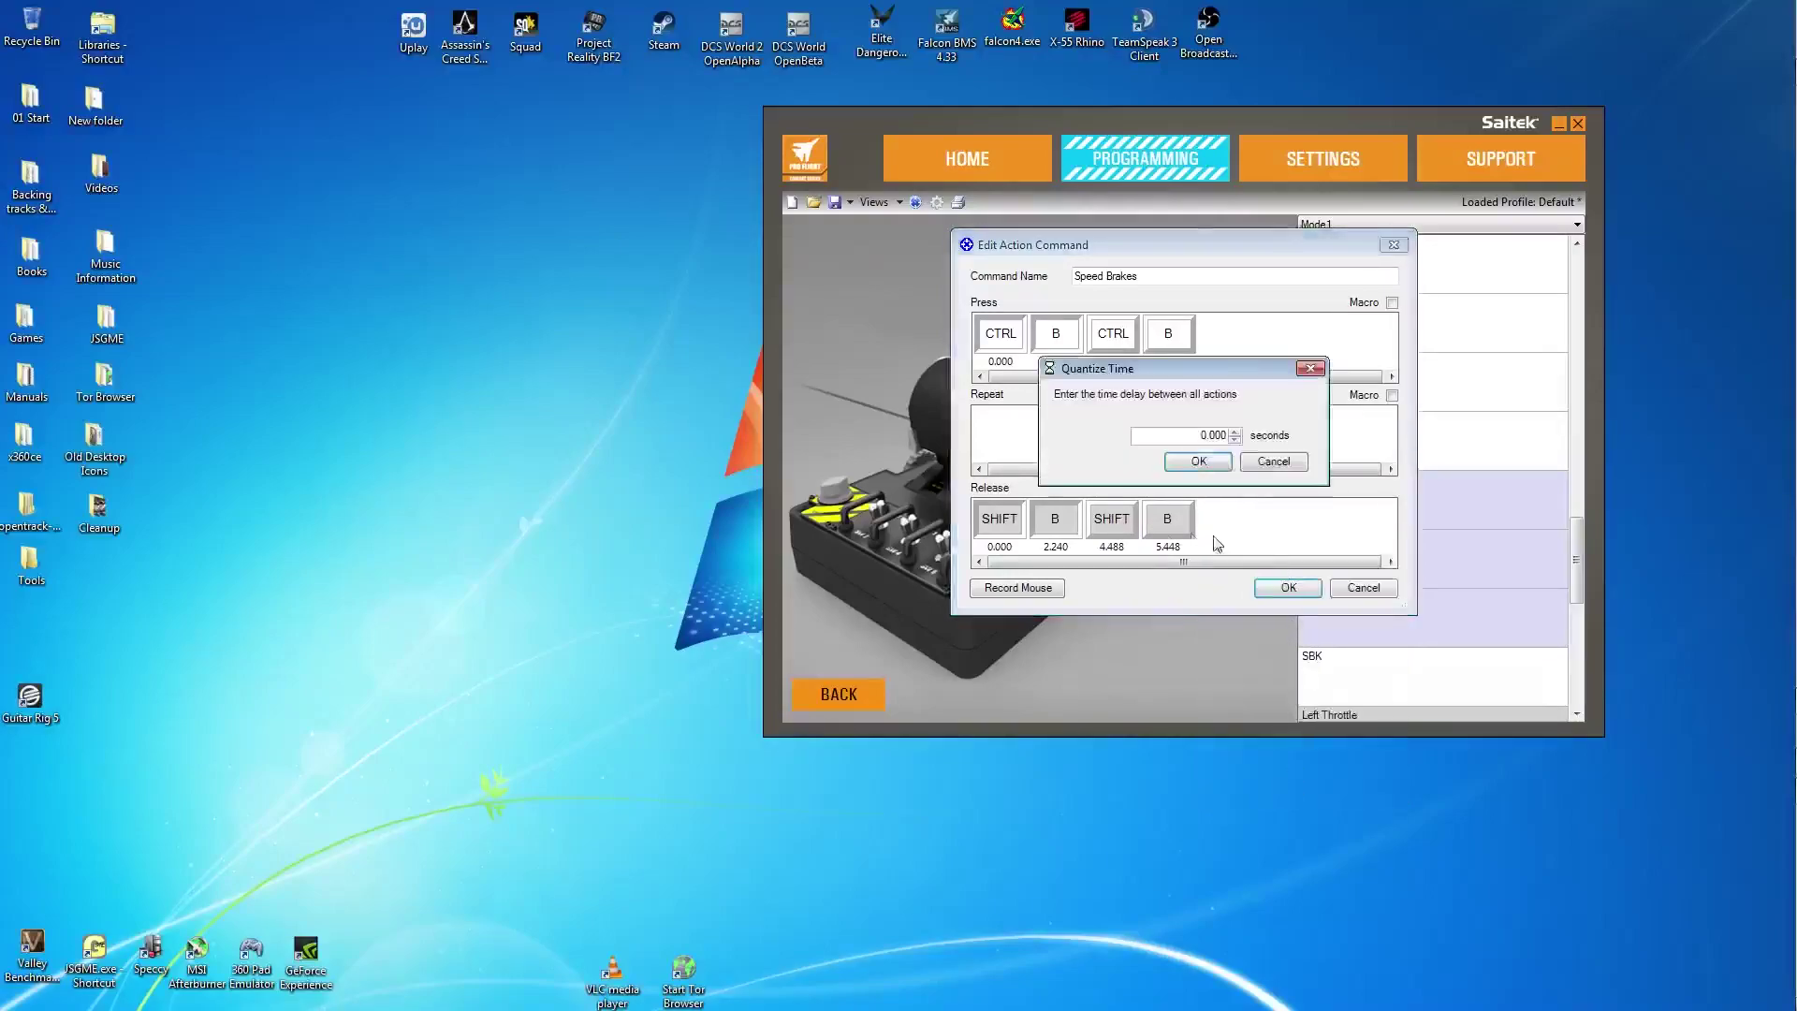
pyautogui.click(1199, 464)
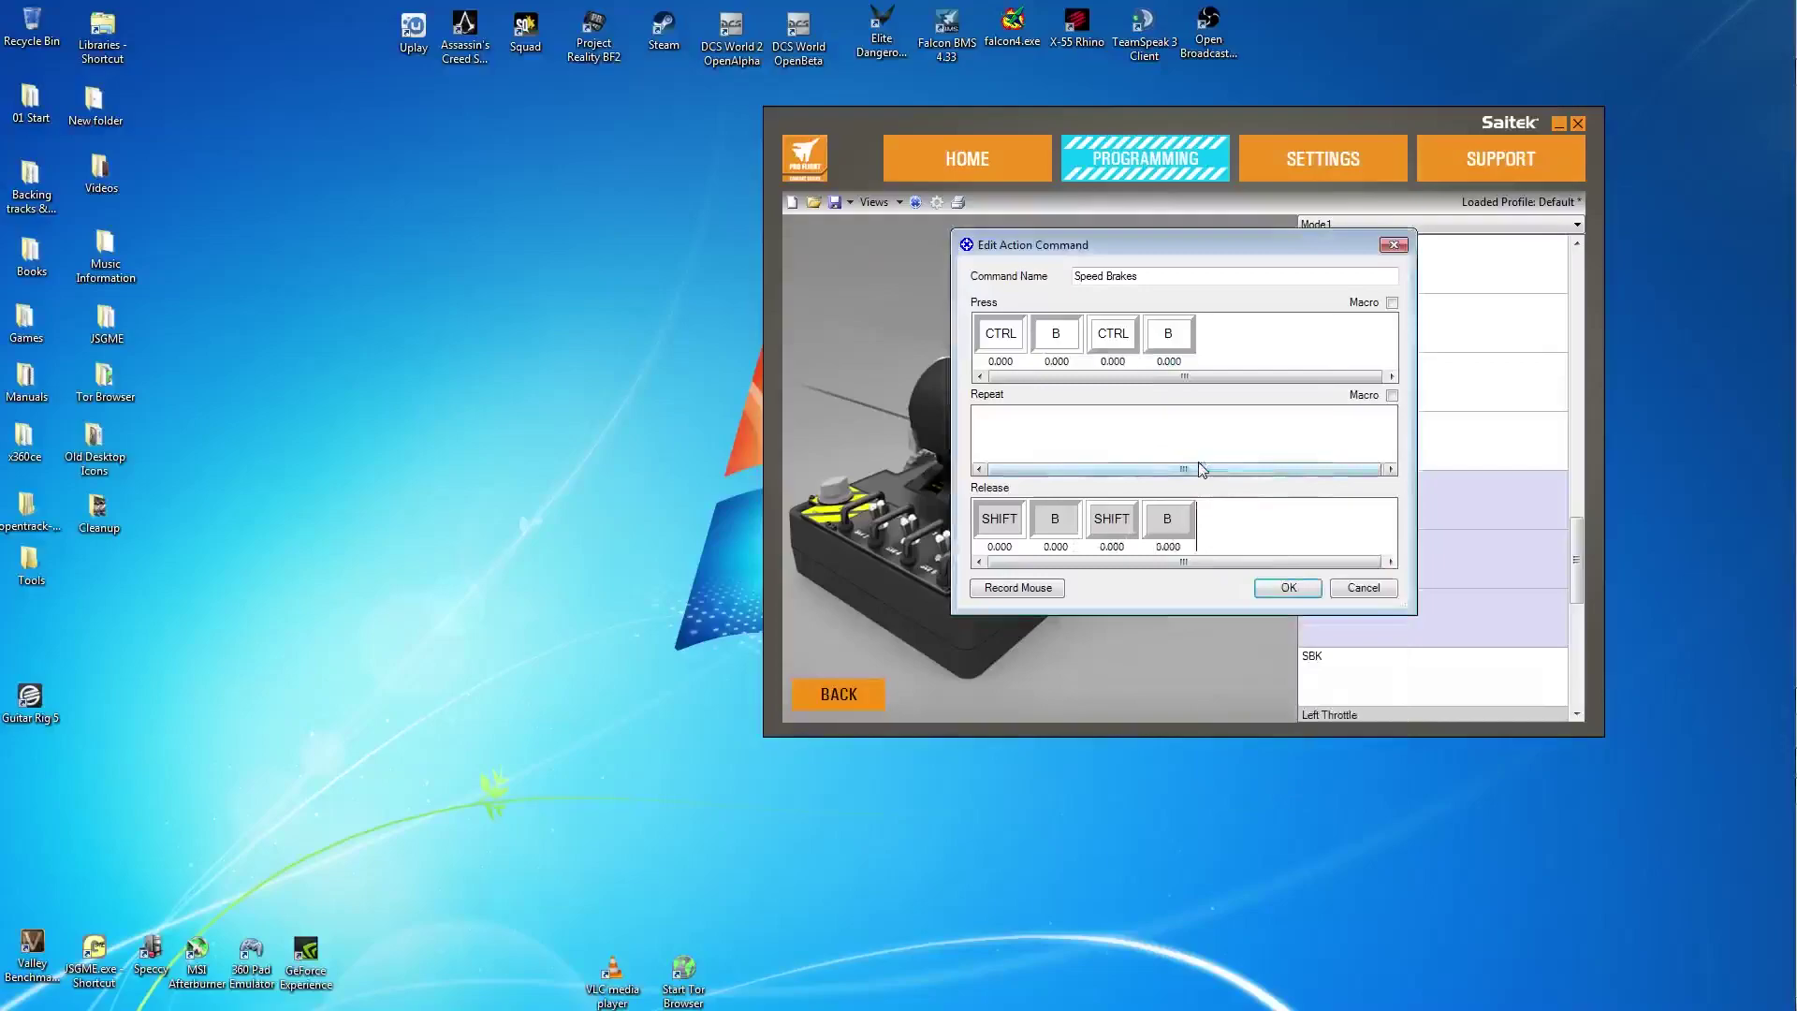
# - Save Speed Brakes onto SBK, apply the profile, and test SBK twice for Control B / ShiftKey B output
pyautogui.click(1290, 588)
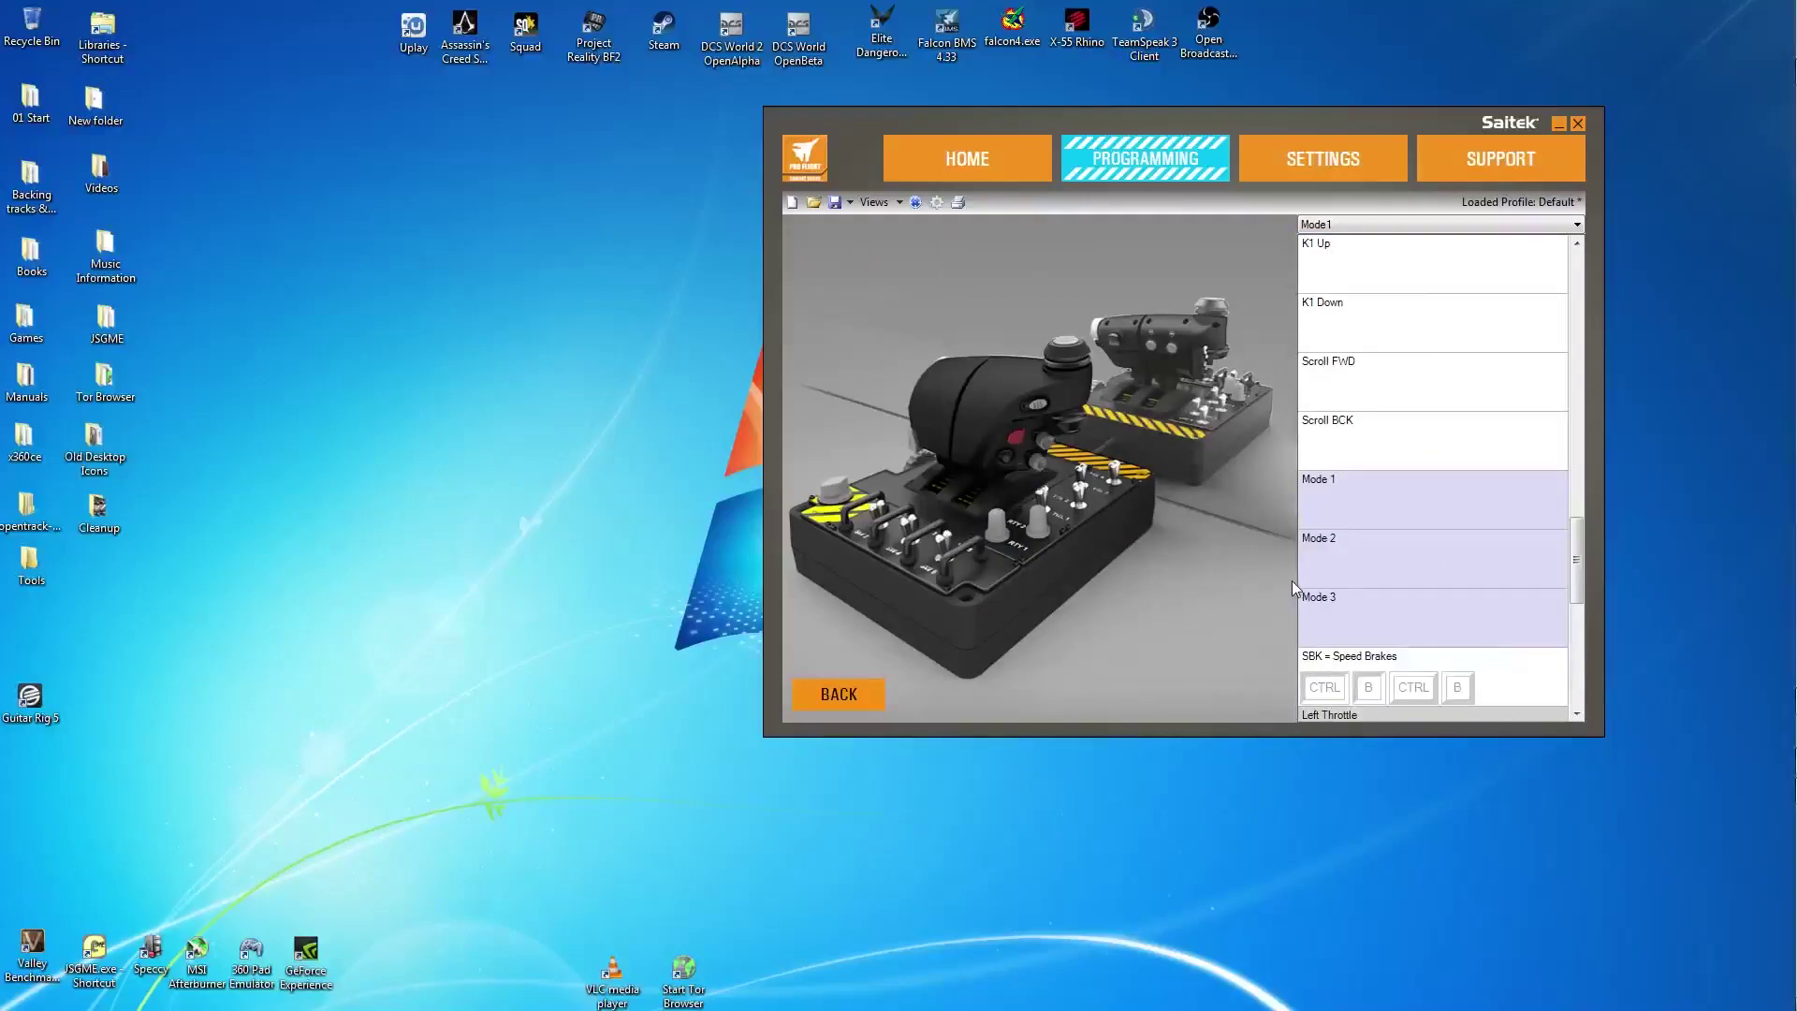
pyautogui.click(918, 203)
pyautogui.click(933, 206)
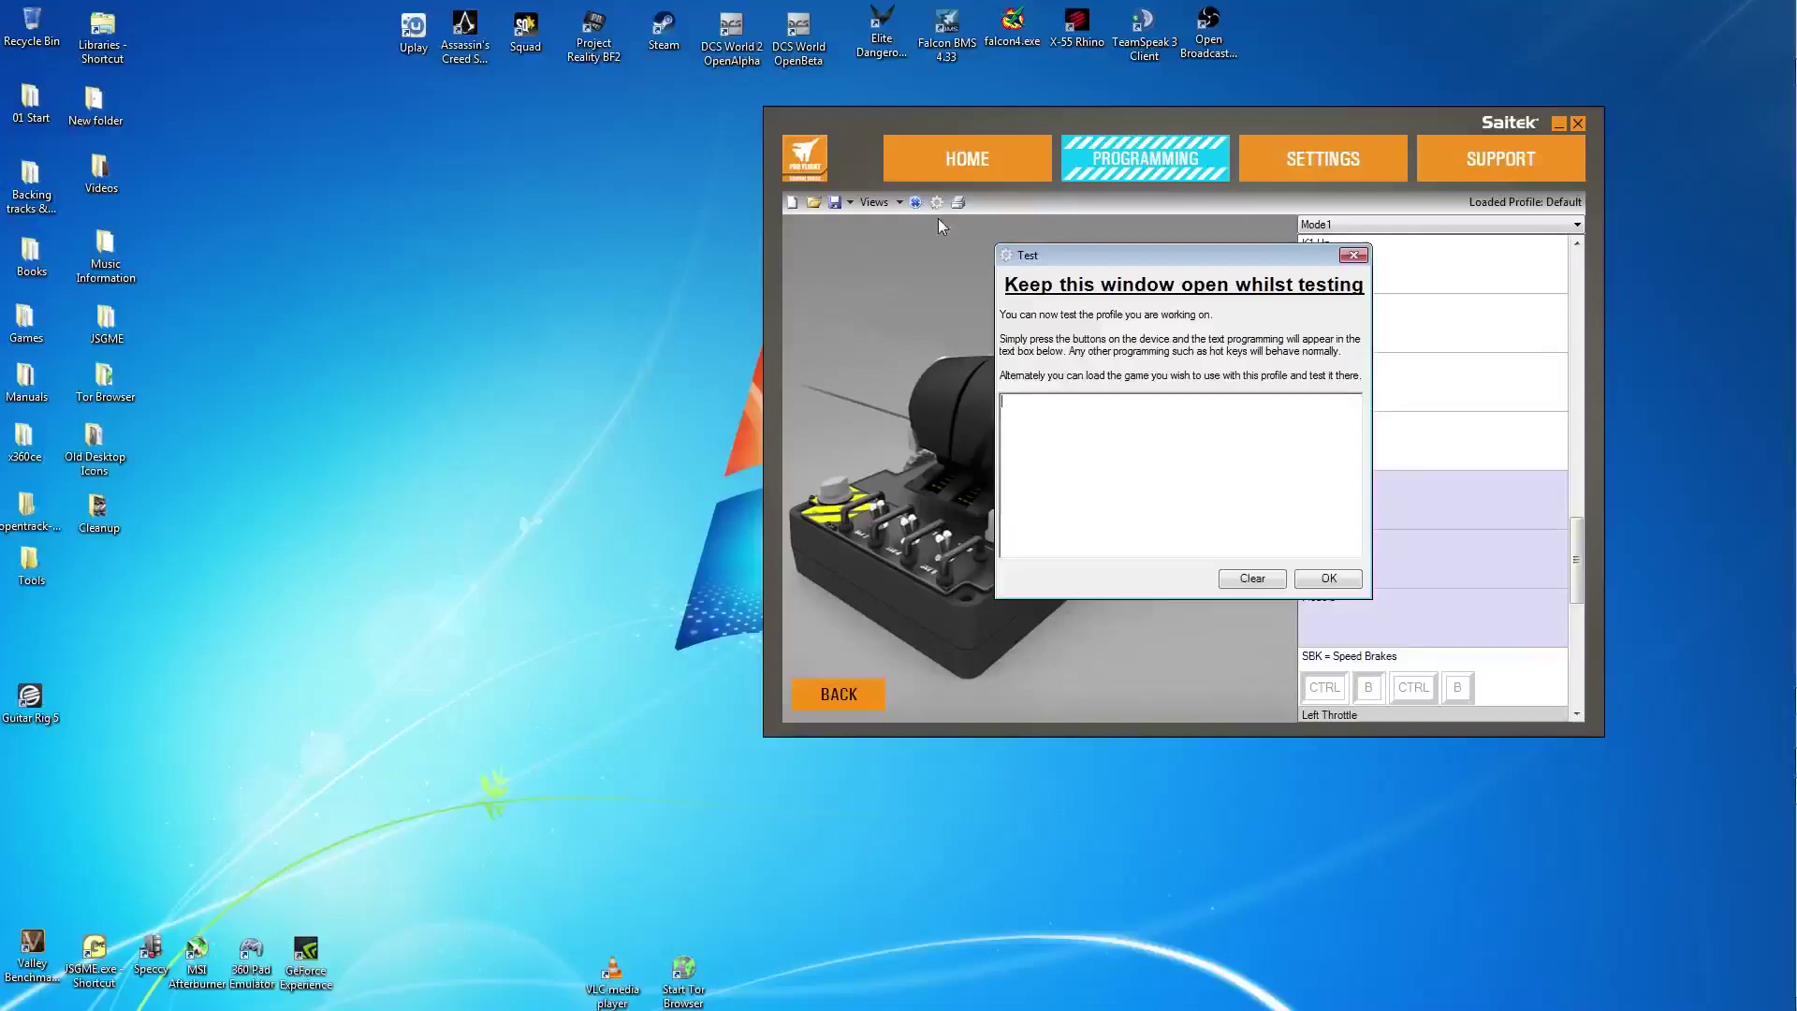
pyautogui.hotkey('ctrl', 'b')
pyautogui.hotkey('shift', 'b')
pyautogui.hotkey('ctrl', 'b')
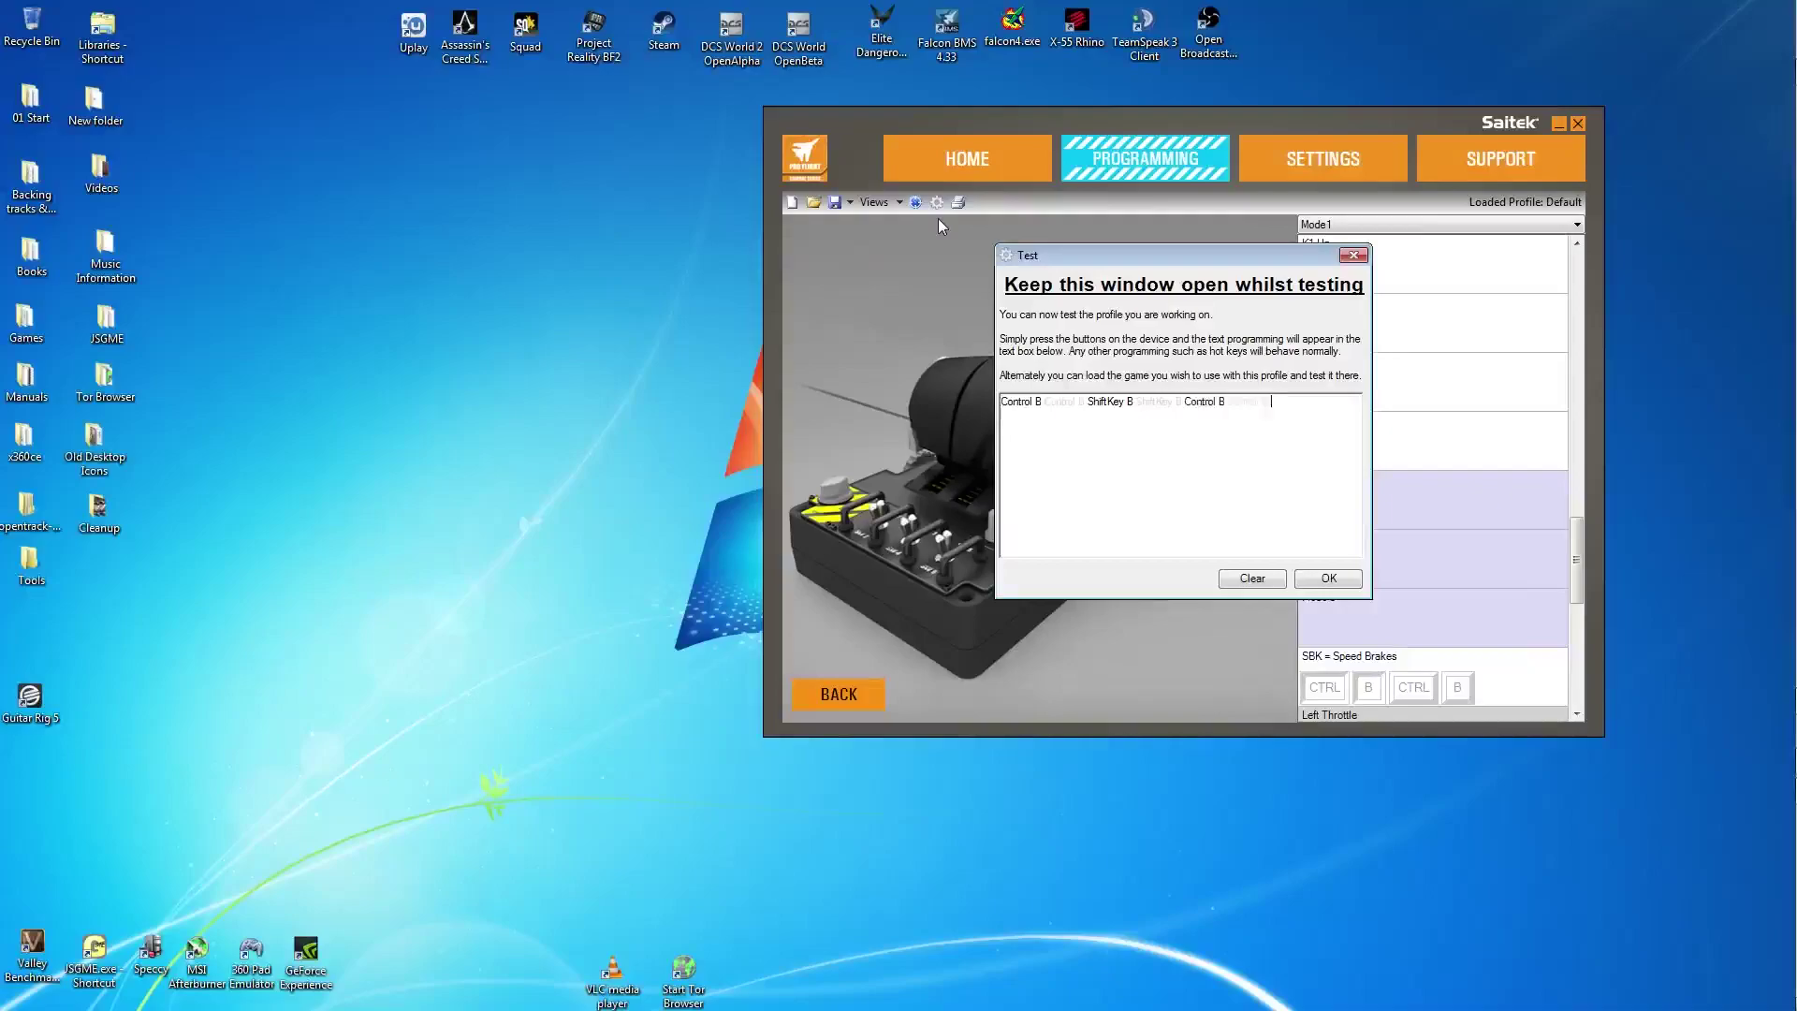
pyautogui.hotkey('shift', 'b')
# - Close the test window, then extend and retract the MiG-21's airbrakes in DCS with SBK
pyautogui.click(1340, 582)
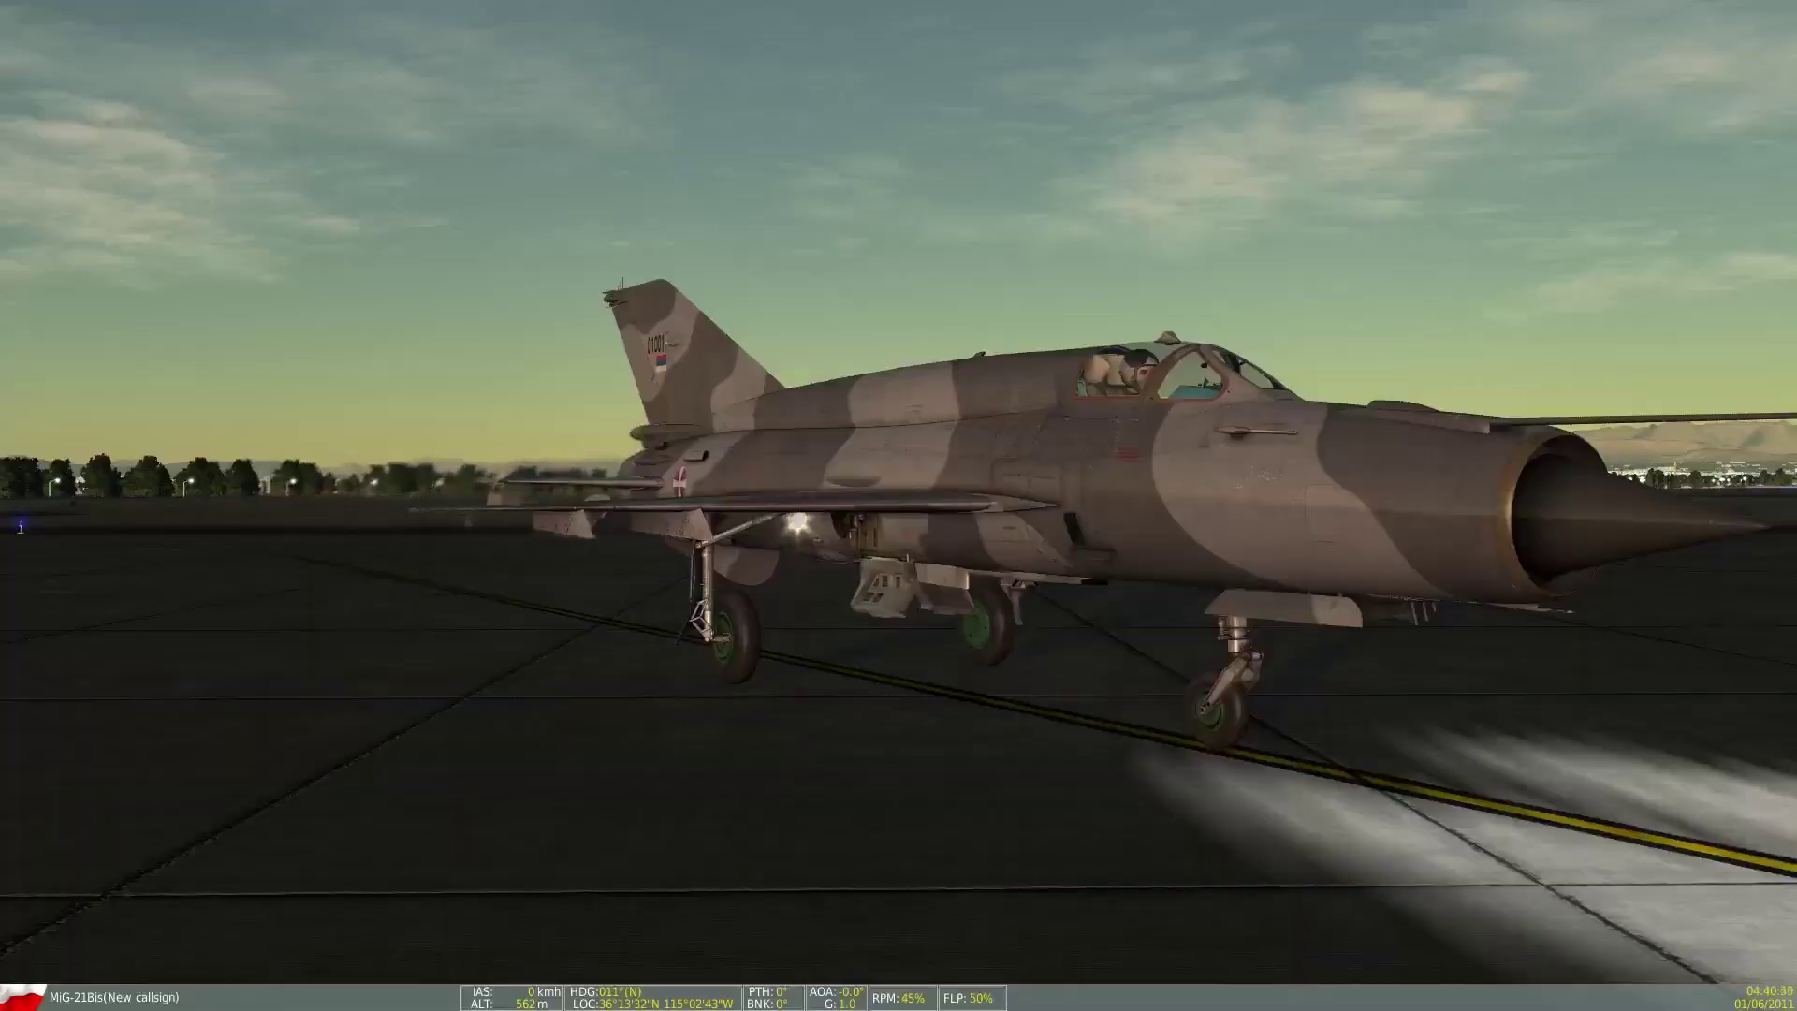
pyautogui.hotkey('ctrl', 'b')
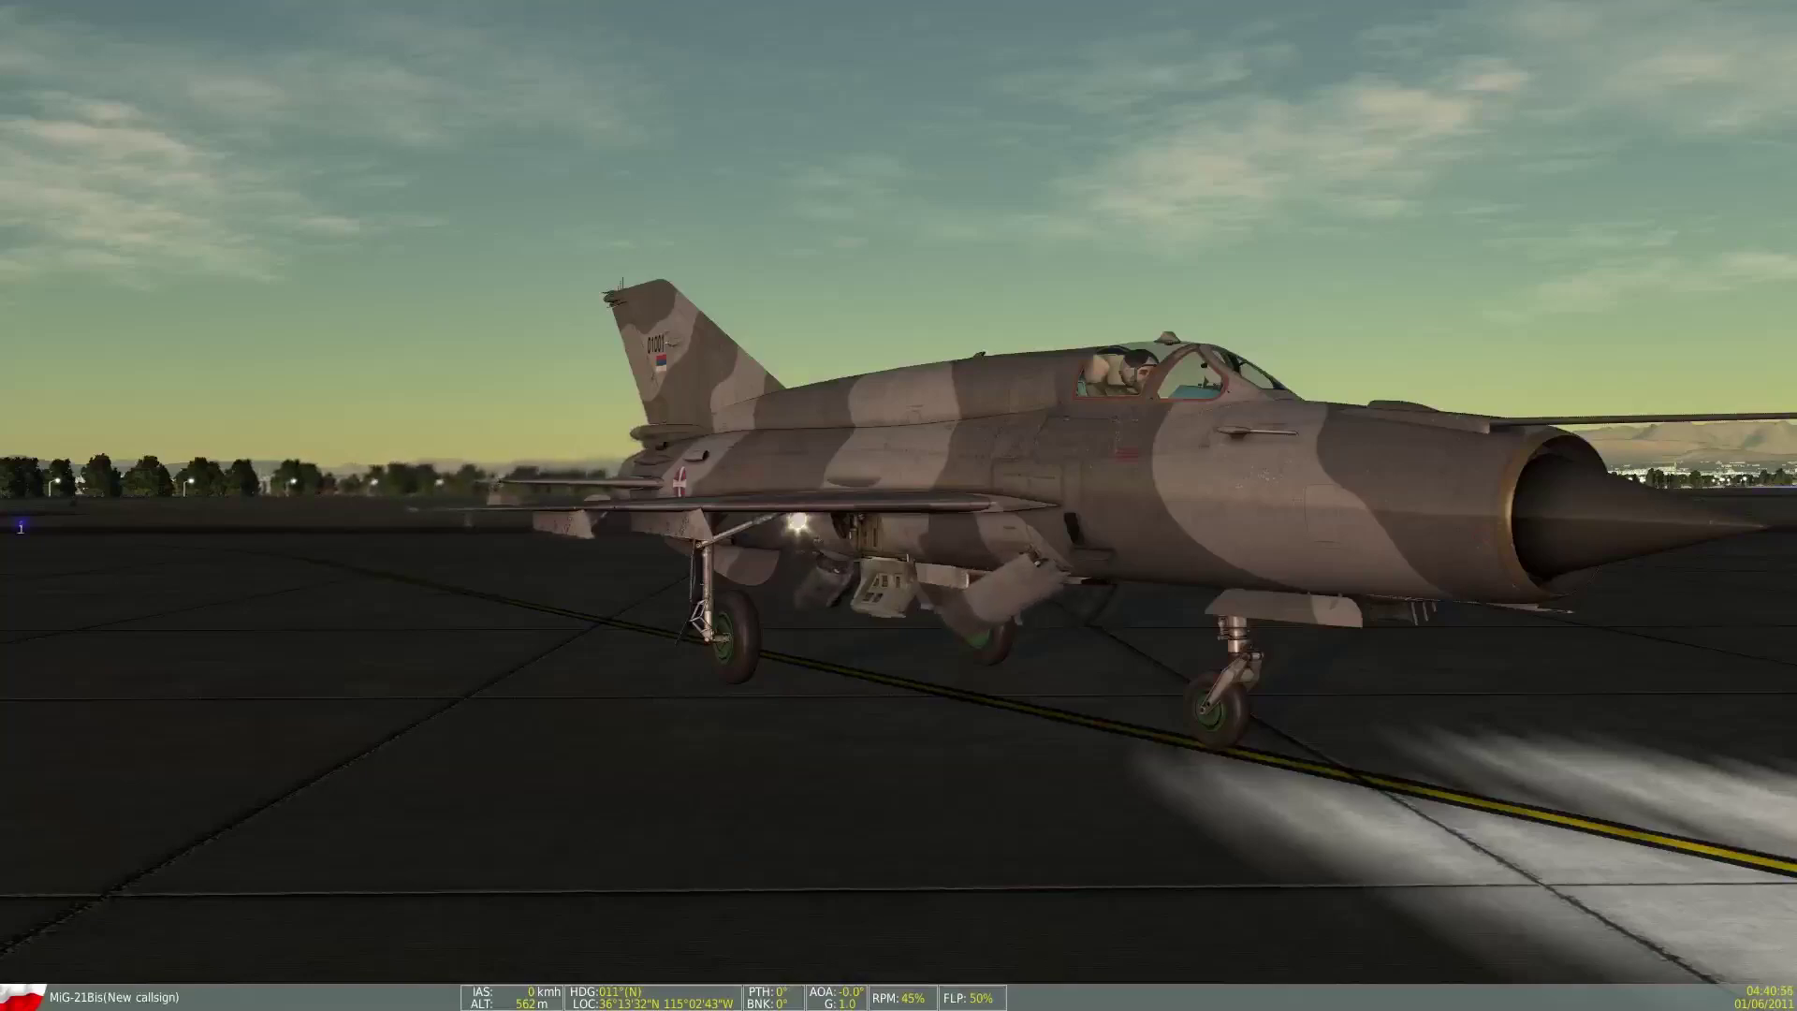
pyautogui.hotkey('ctrl', 'b')
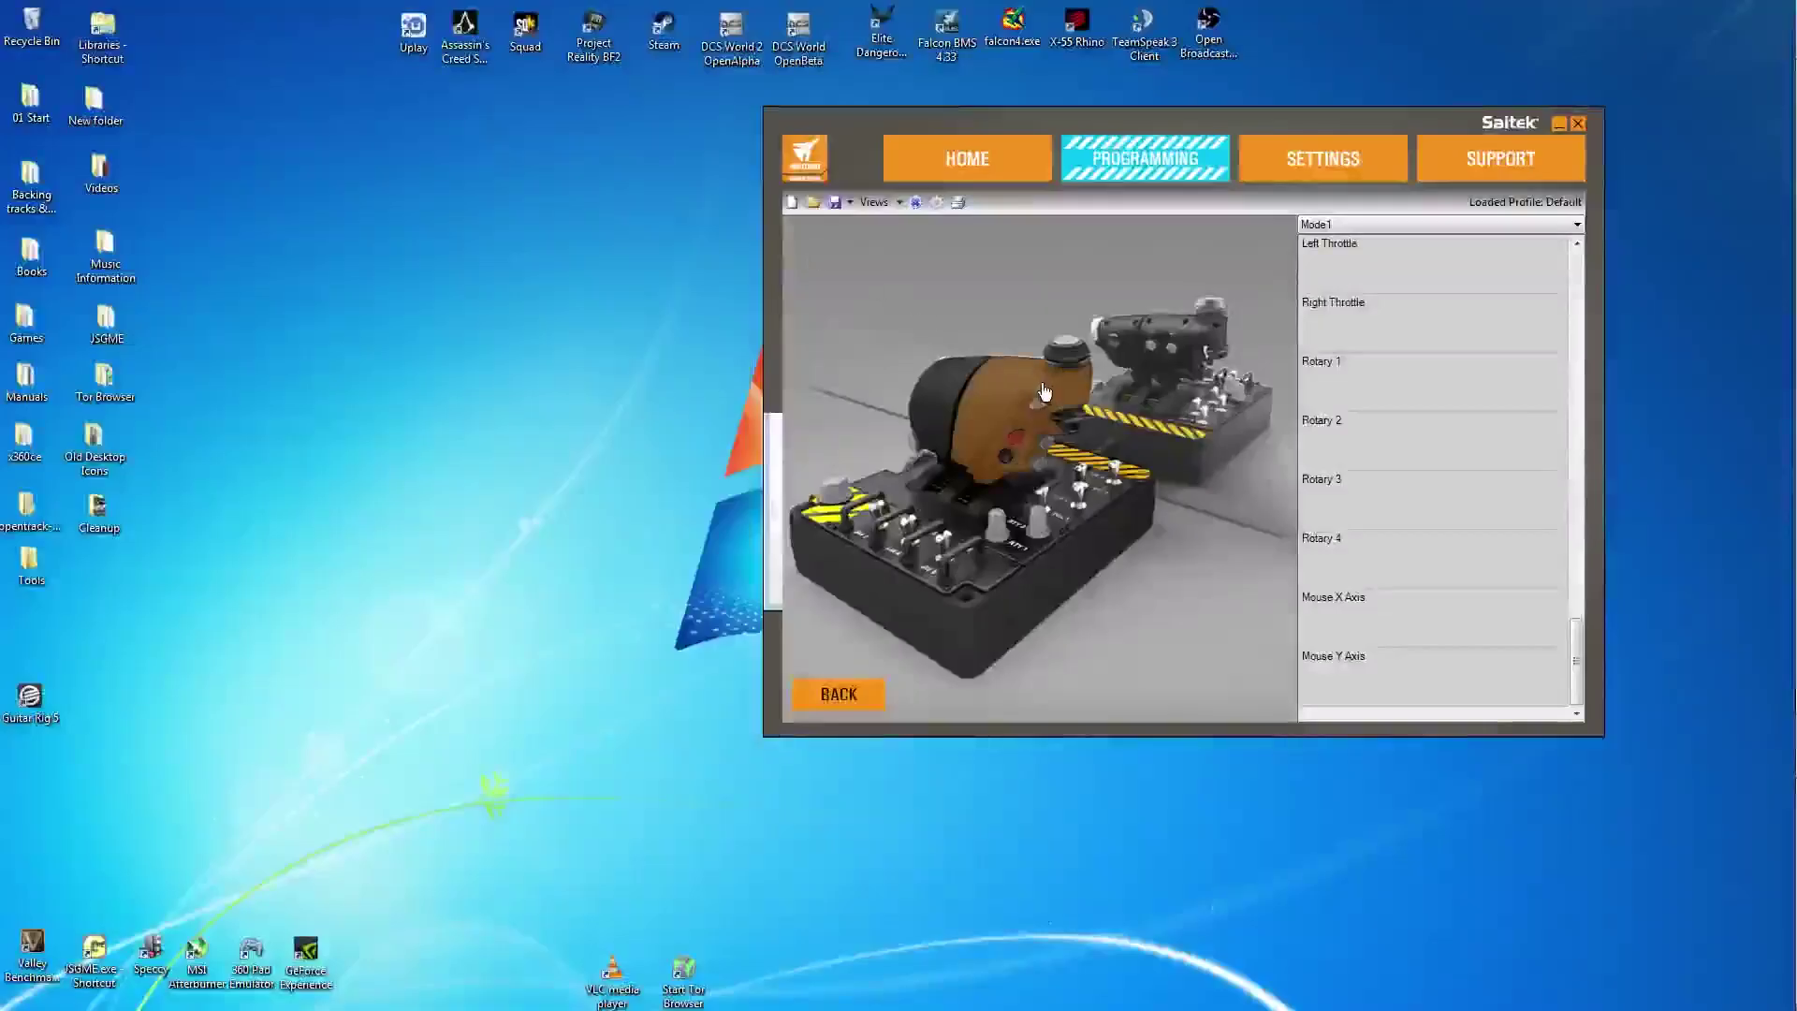
# - Check SBK's current assignment and clear its existing Air Brakes command
pyautogui.click(1039, 404)
pyautogui.hotkey('ctrl', 'b')
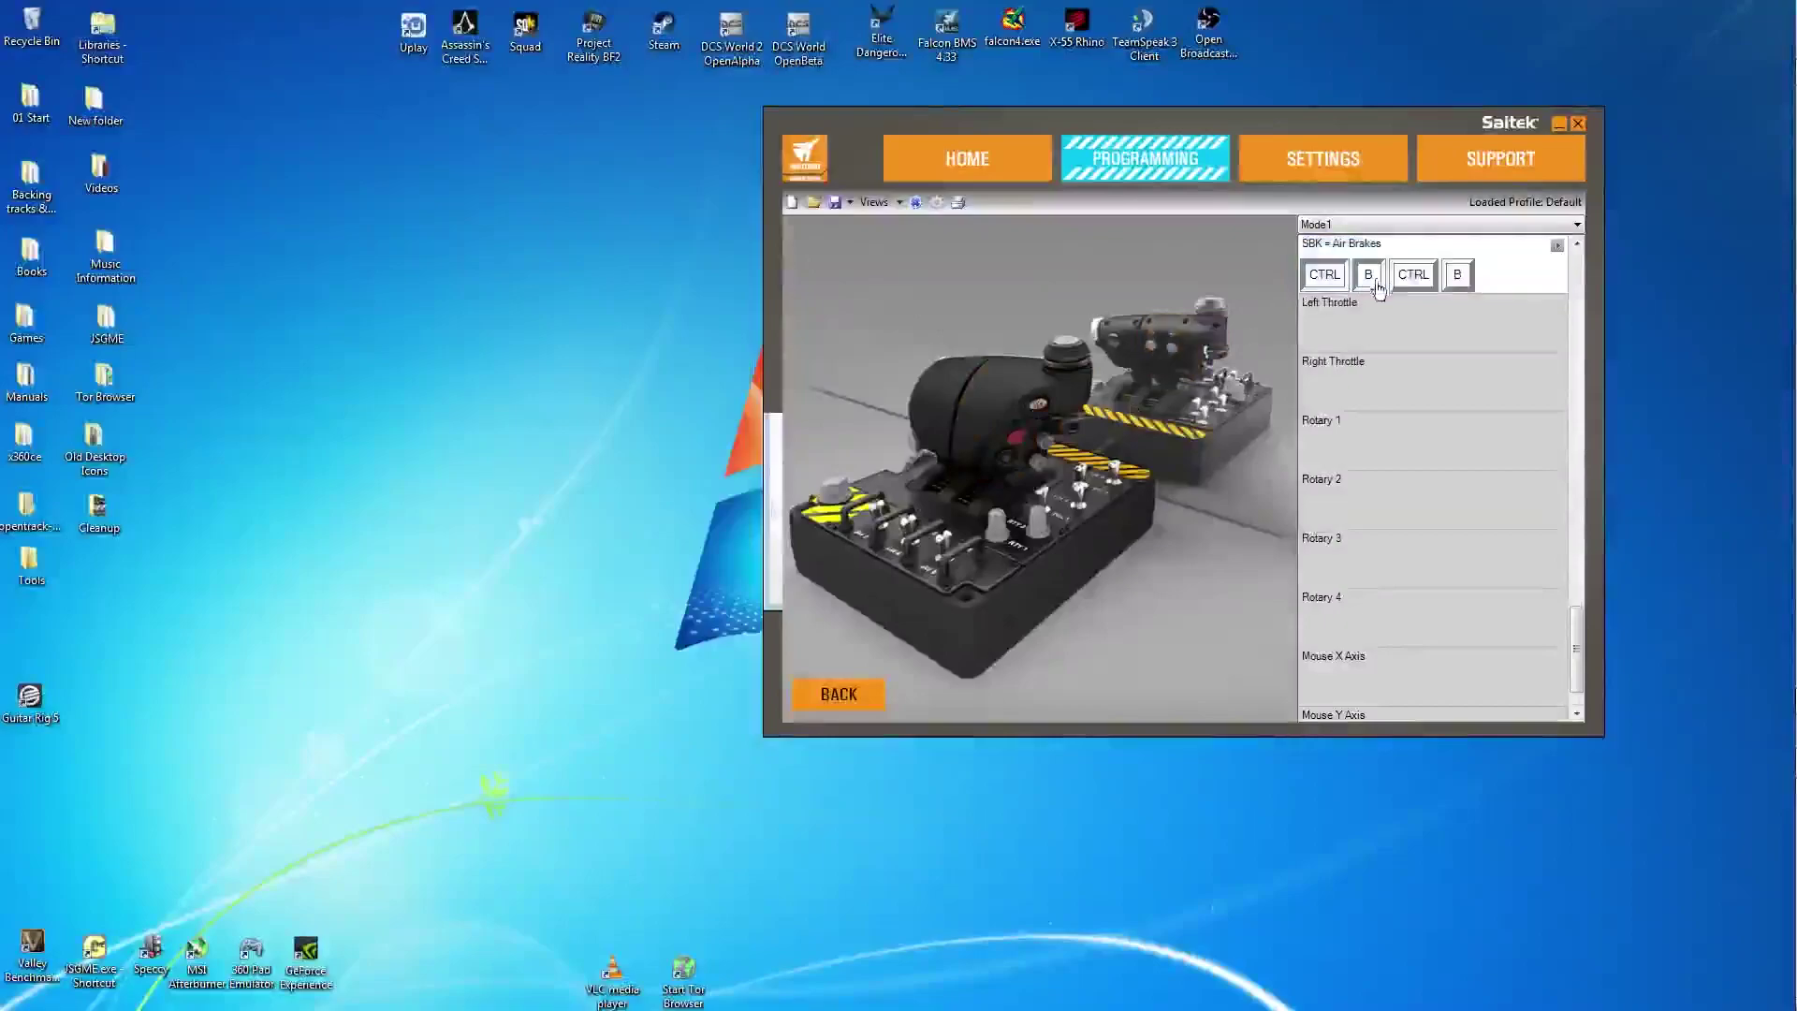
pyautogui.click(1556, 246)
pyautogui.click(1611, 281)
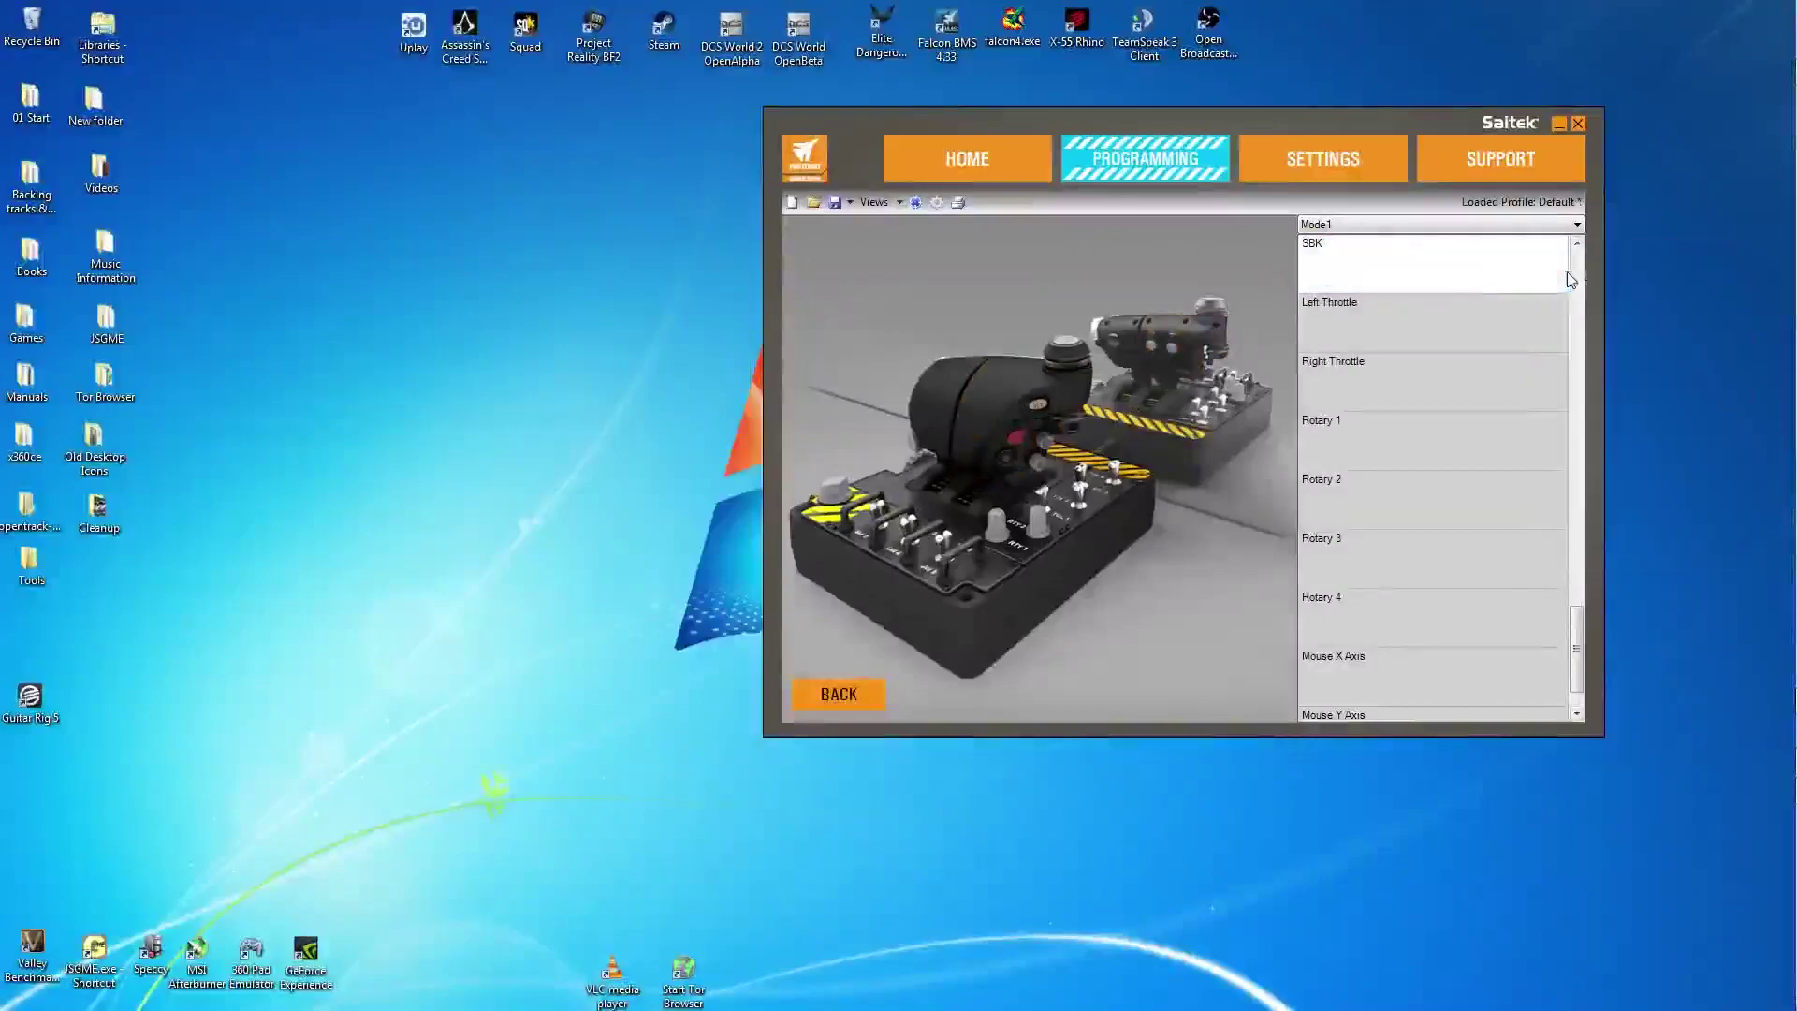
# - Start a new advanced command 'Air Brakes' and record CTRL, B, CTRL, B as its press sequence
pyautogui.rightClick(1348, 277)
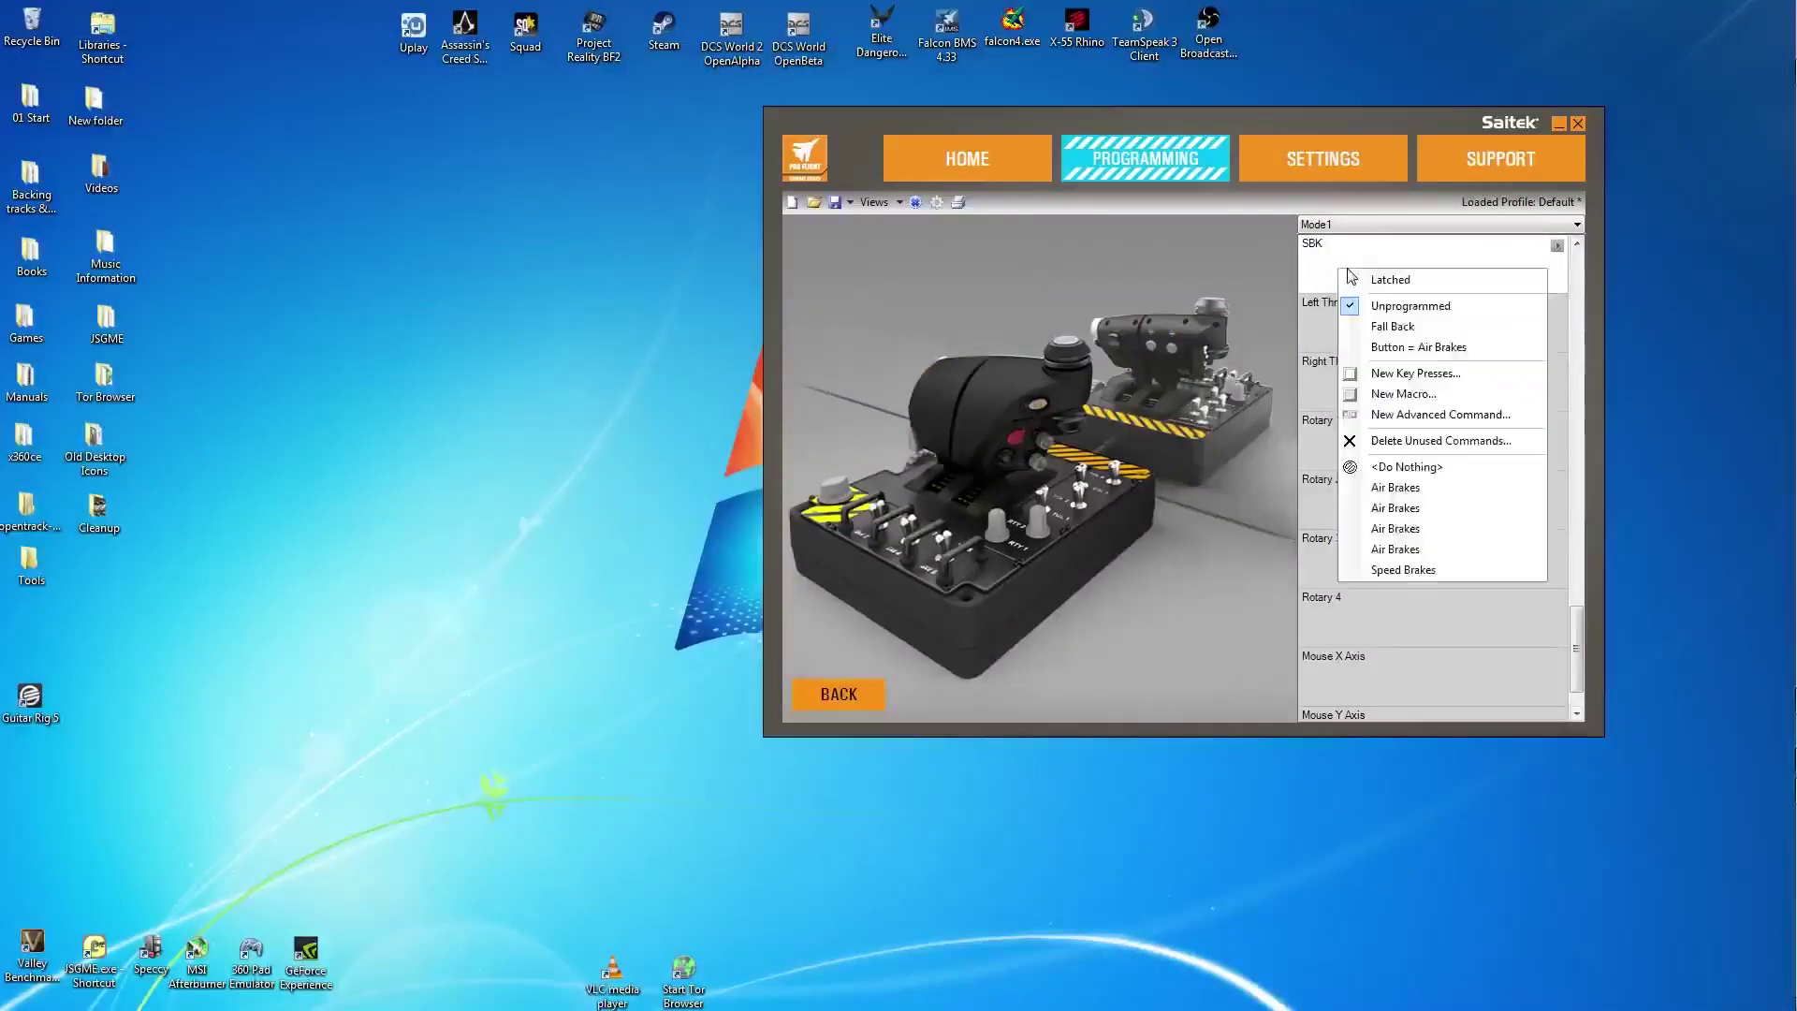
pyautogui.click(1437, 416)
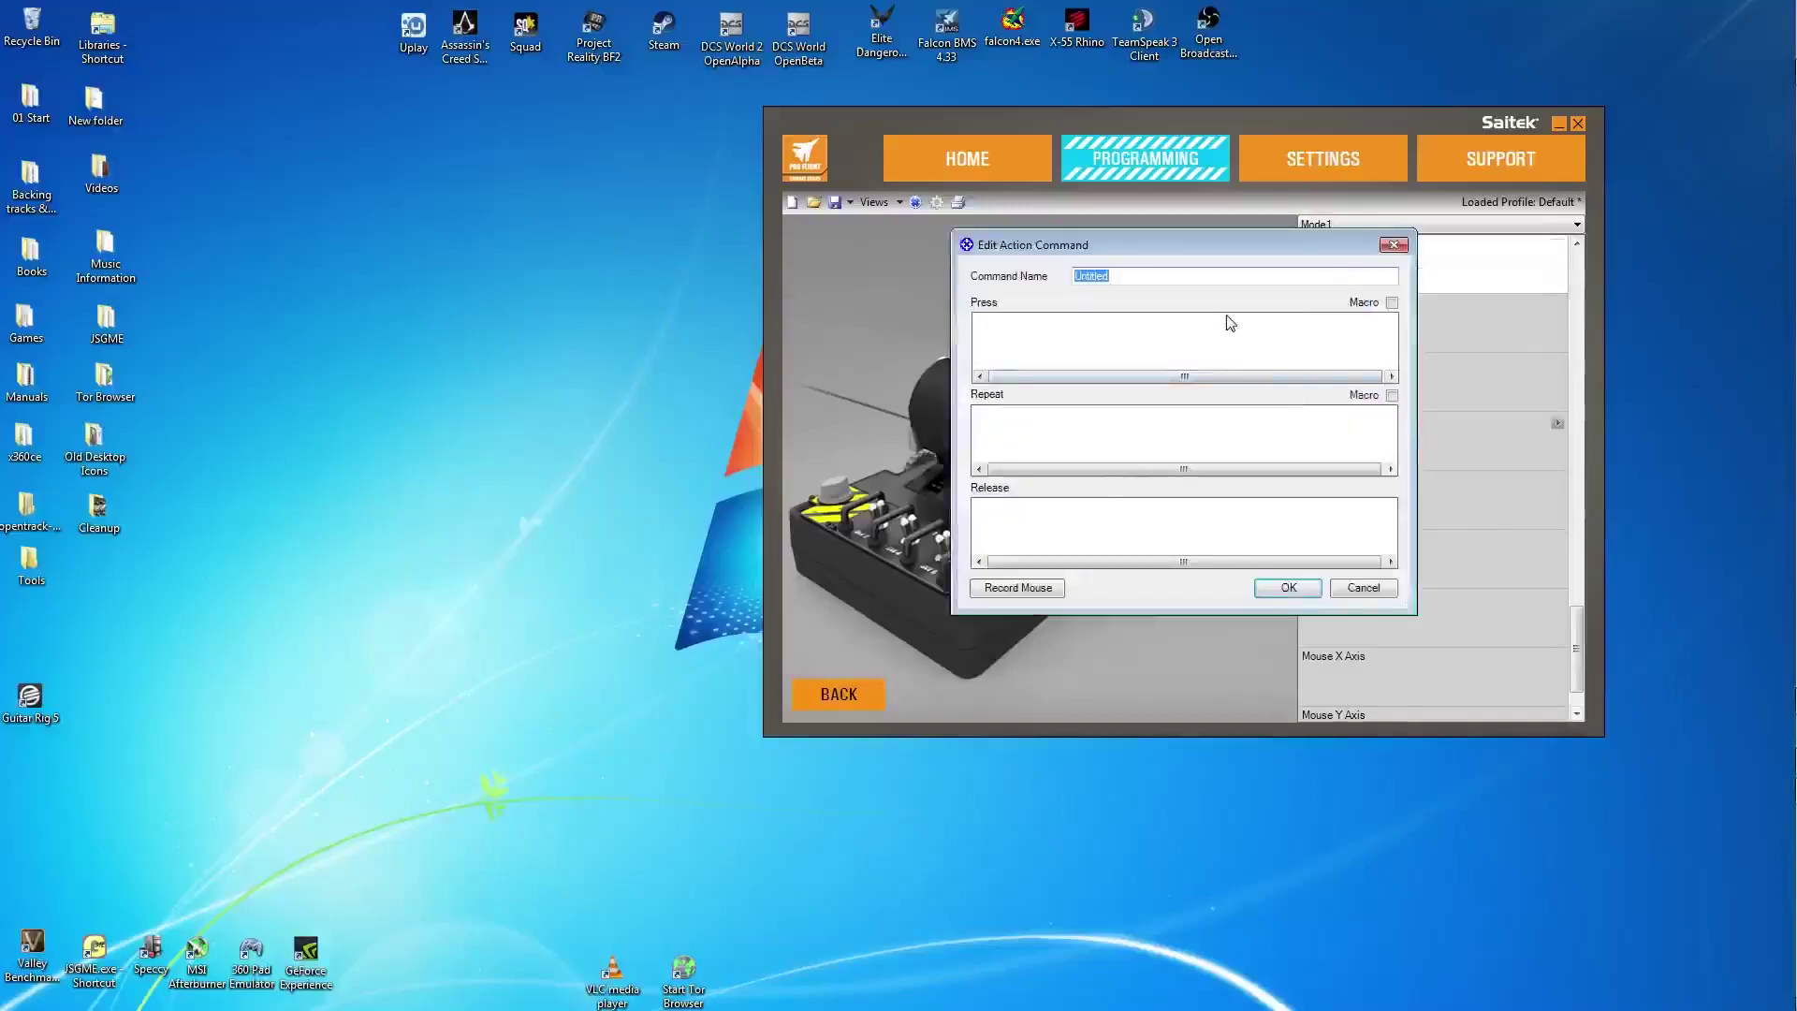
pyautogui.write('Air Brakes')
pyautogui.click(1065, 343)
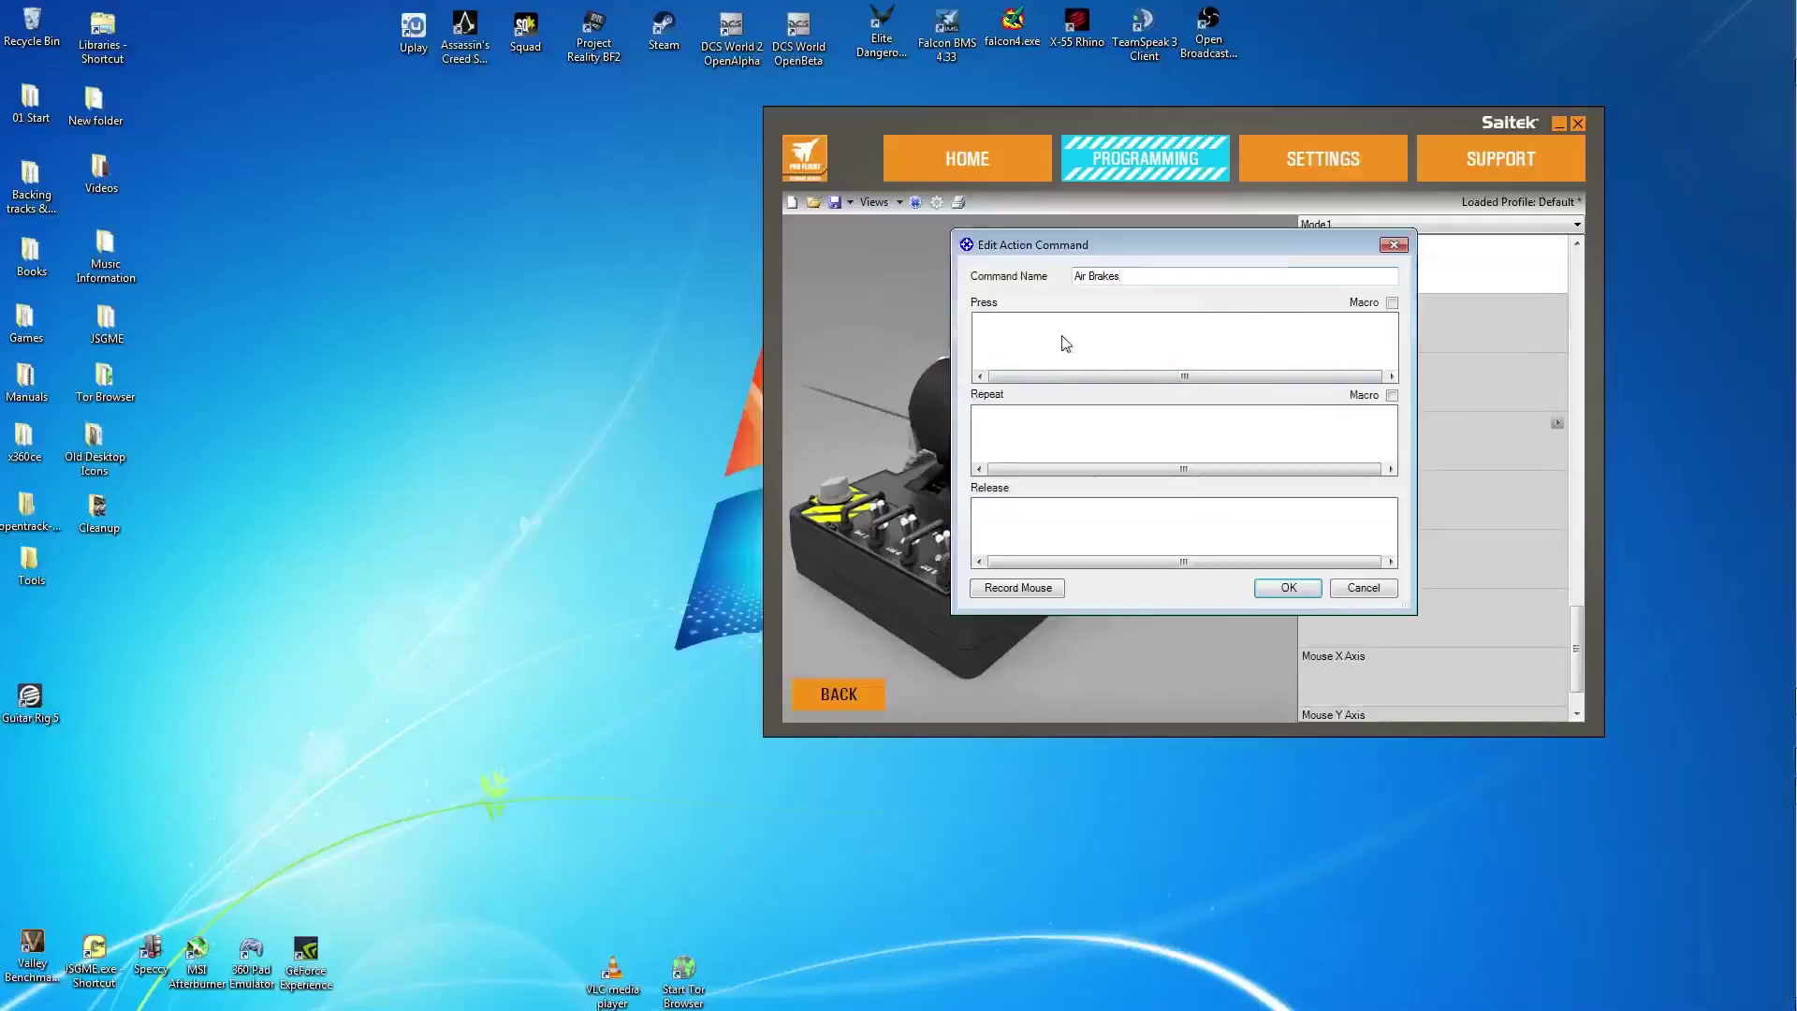
pyautogui.press('ctrl')
pyautogui.hotkey('ctrl', 'b')
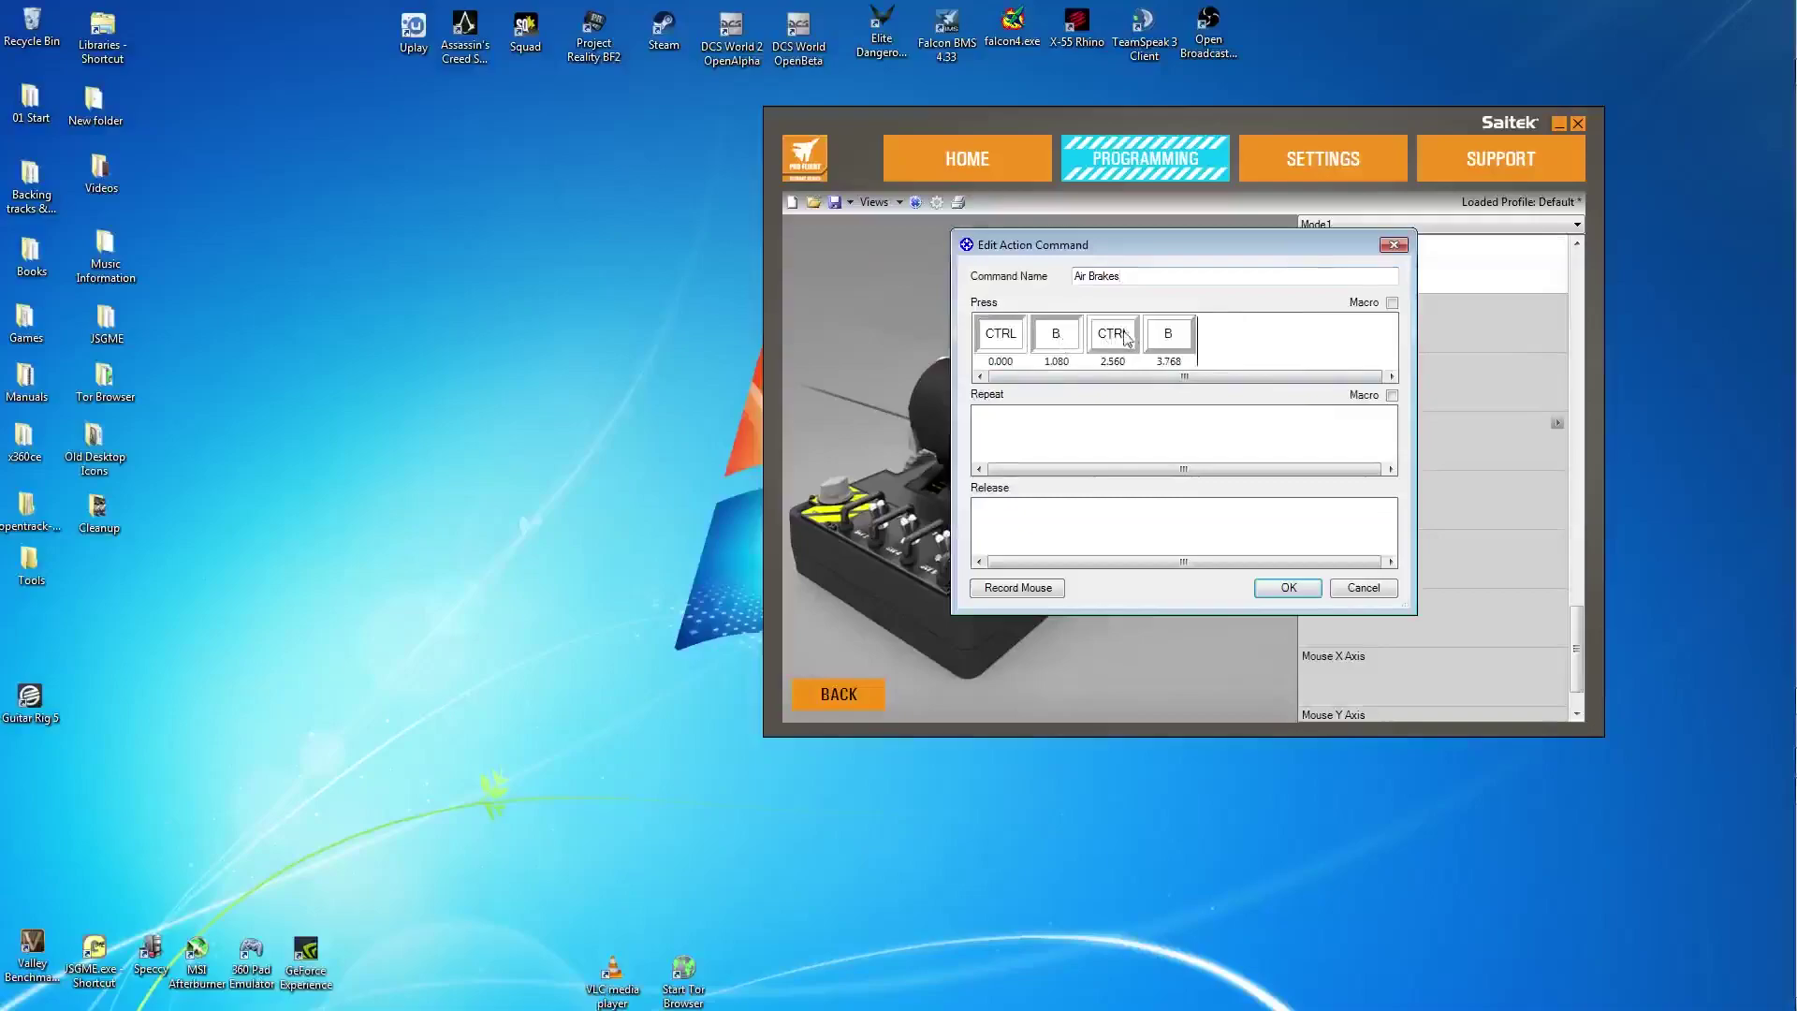
# - Zero all press delays, then give the second CTRL, B press pair a 2.8-second delay
pyautogui.rightClick(1231, 340)
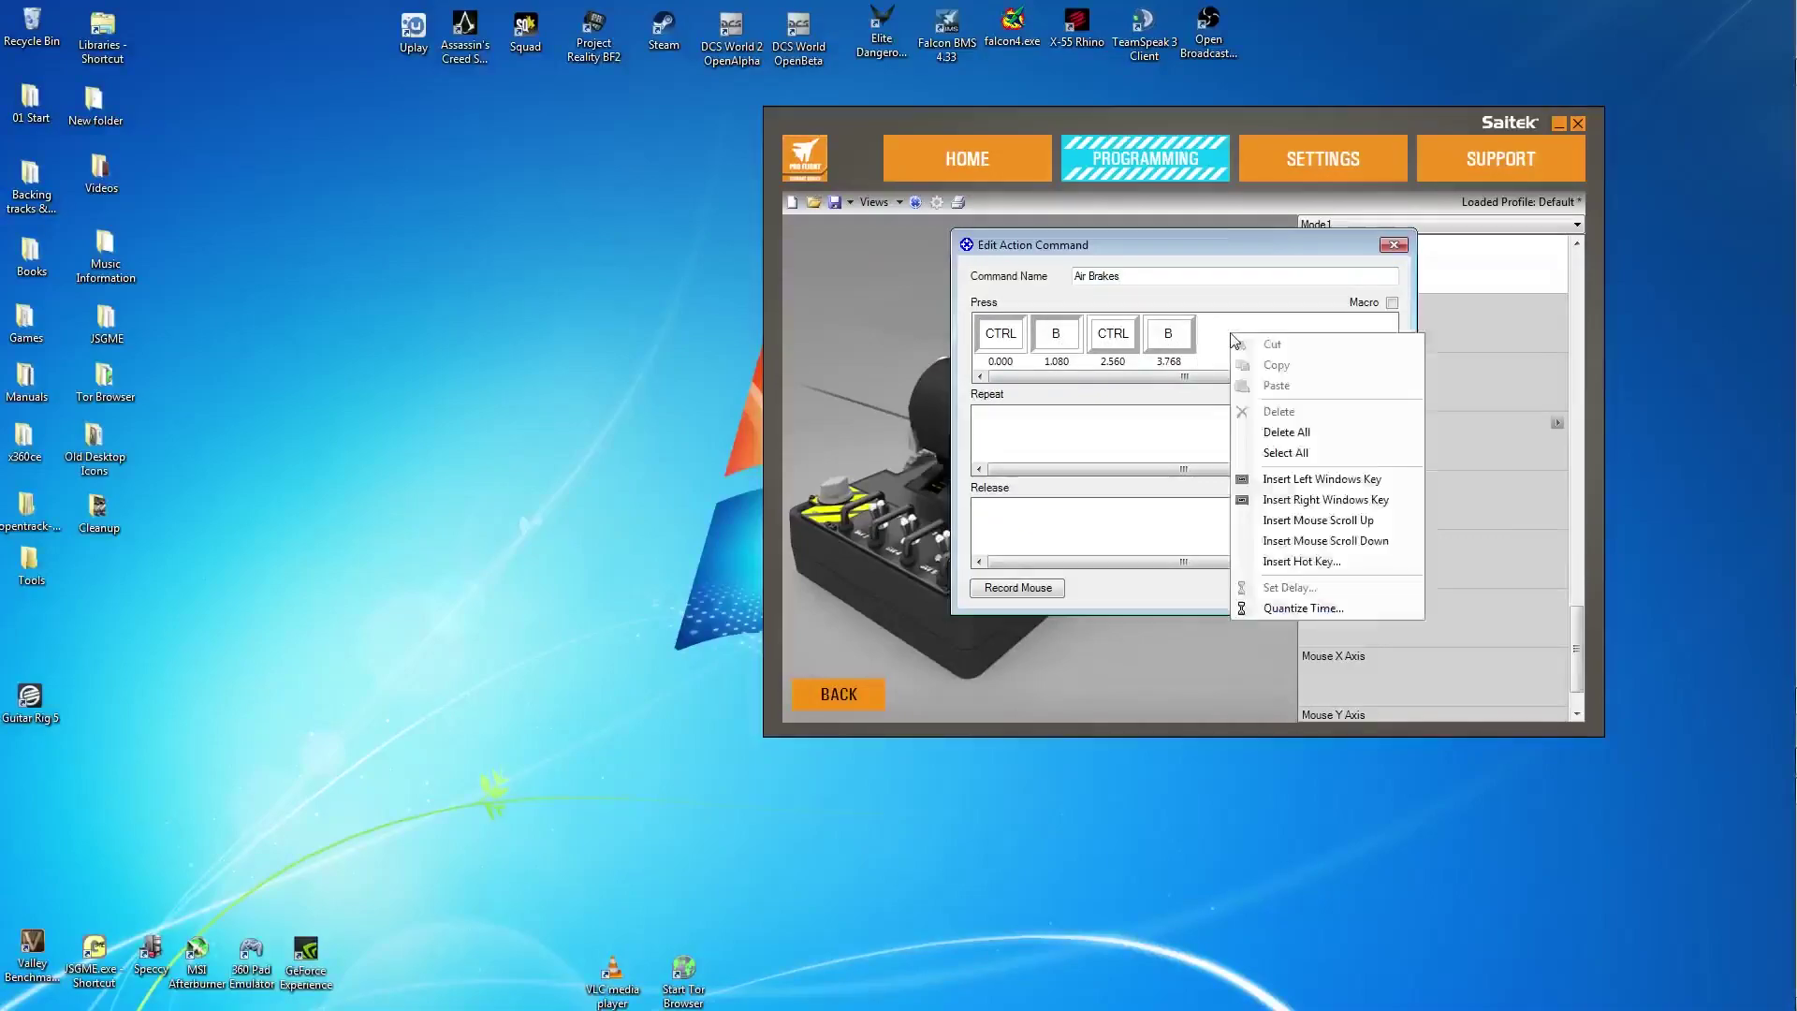
pyautogui.click(1366, 609)
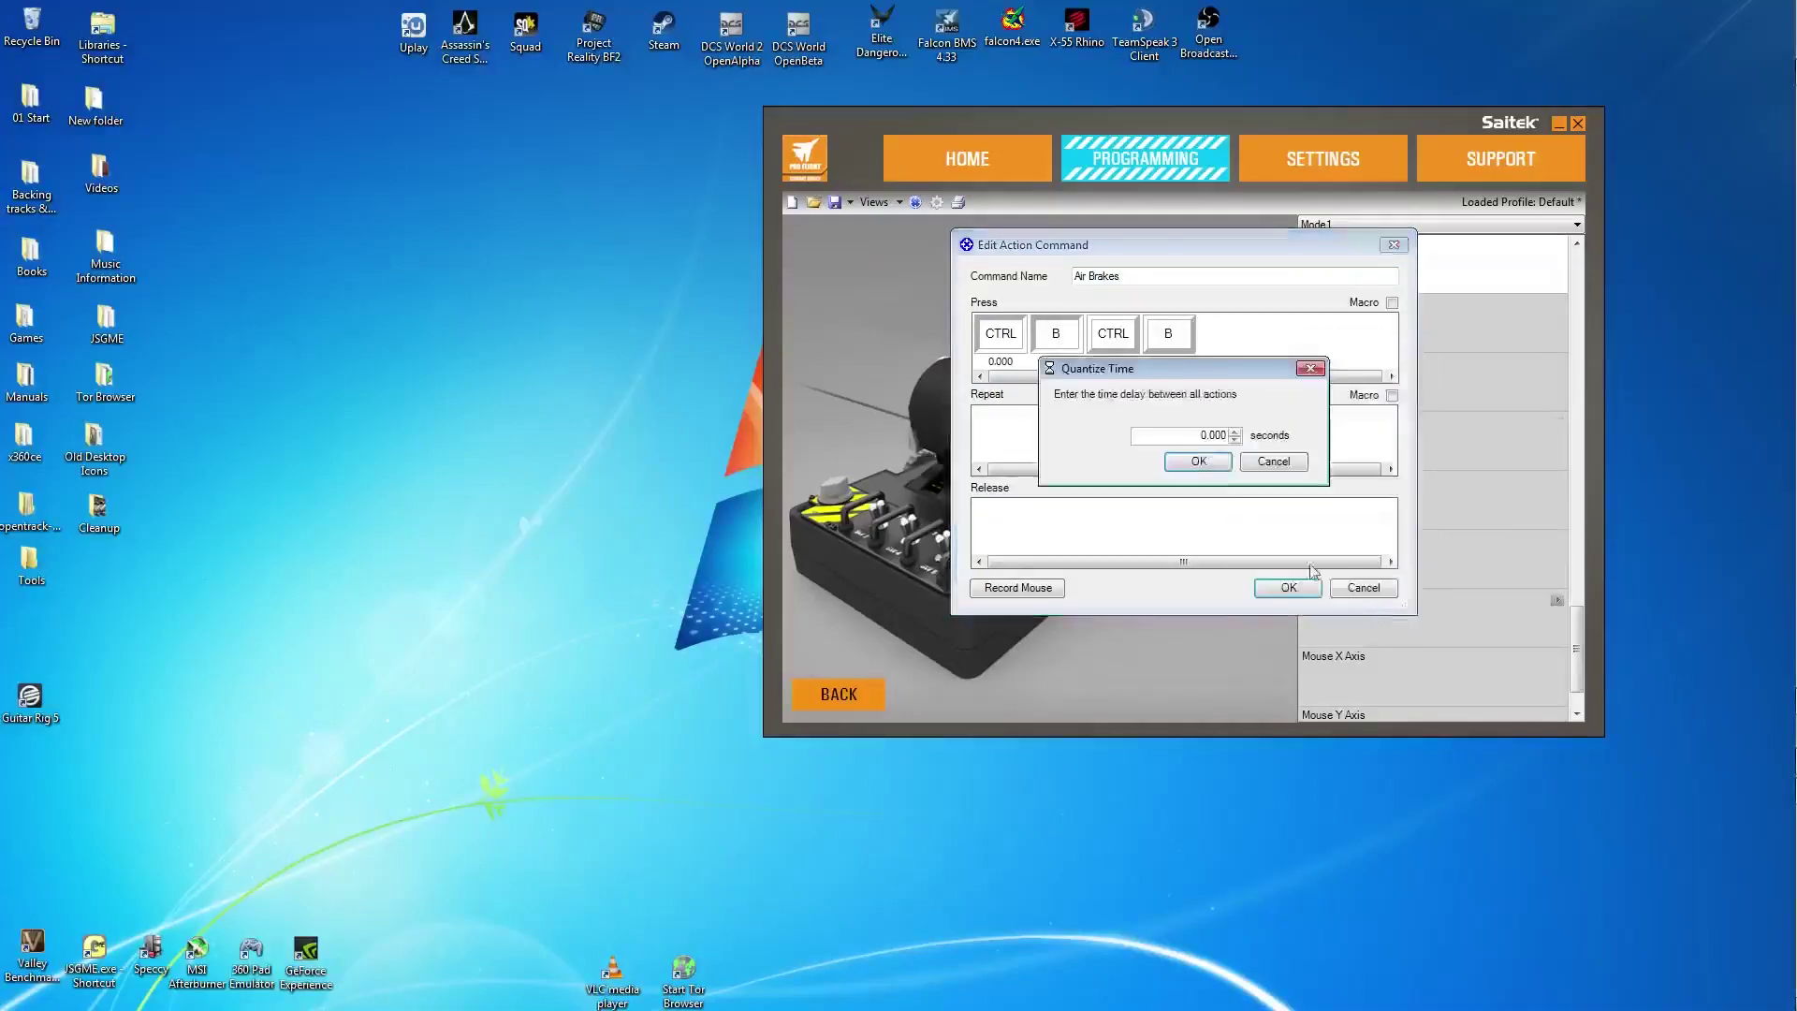
pyautogui.click(1212, 461)
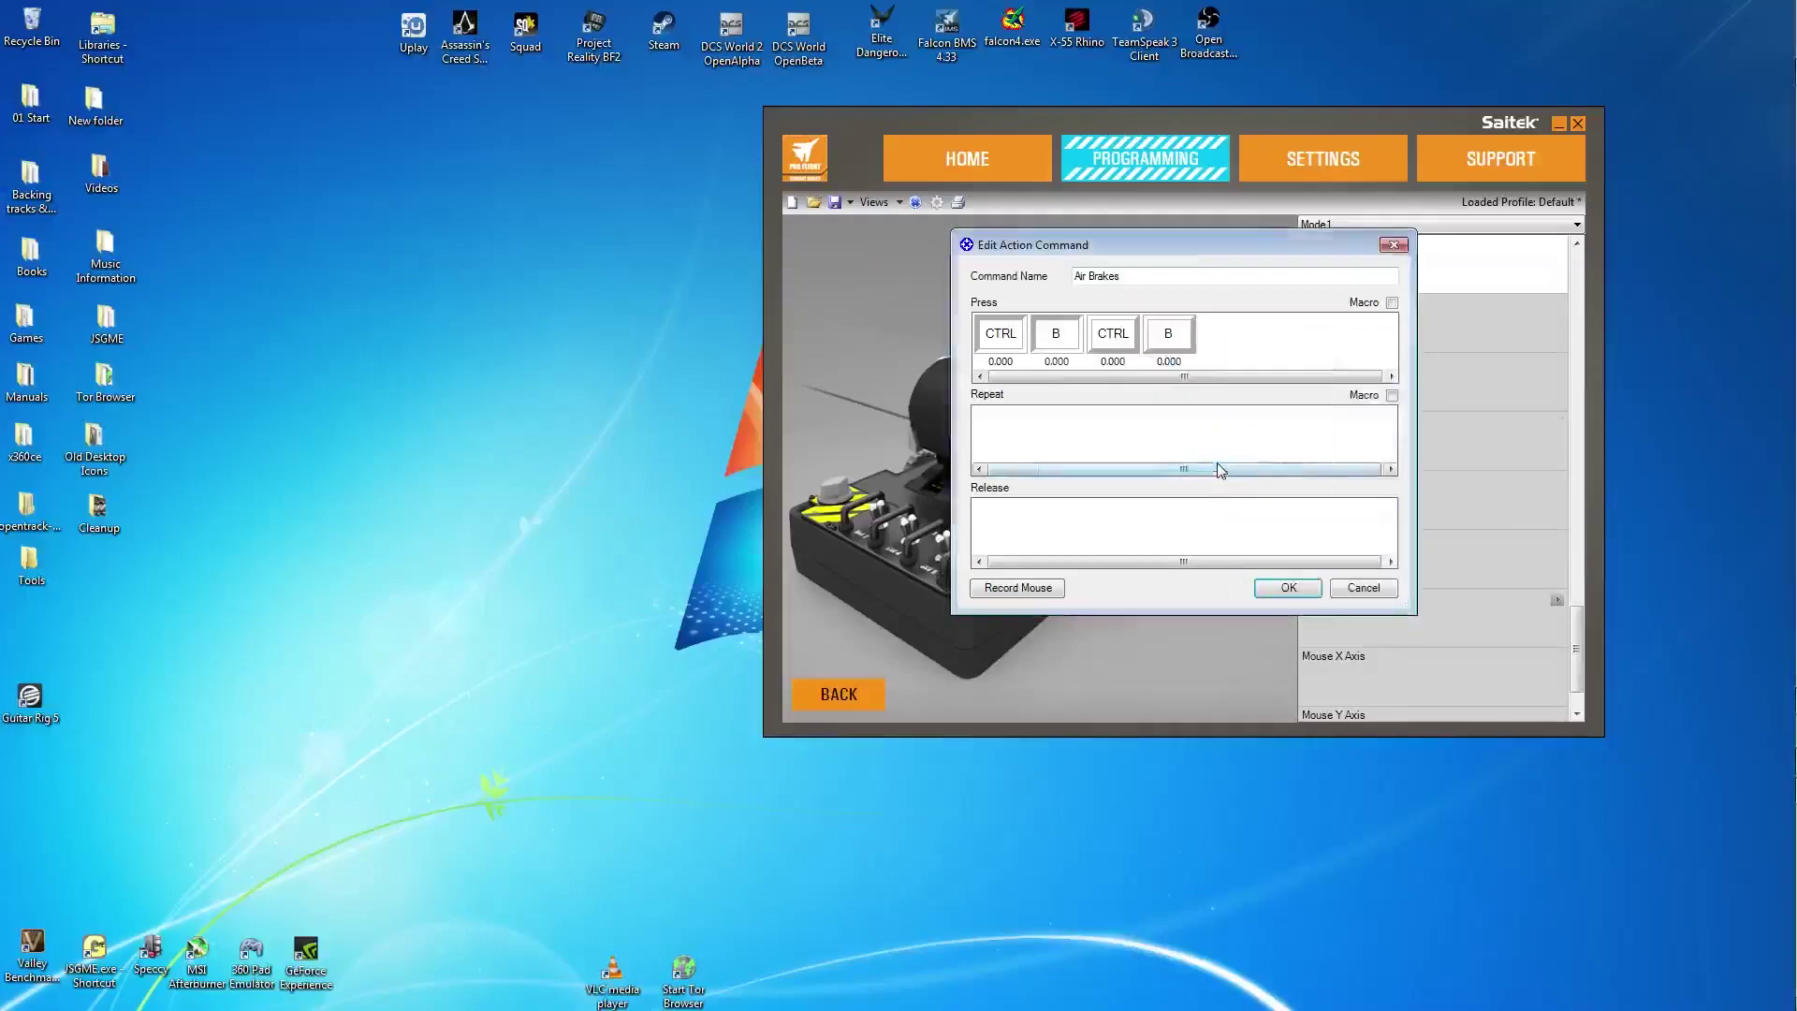
pyautogui.rightClick(1113, 337)
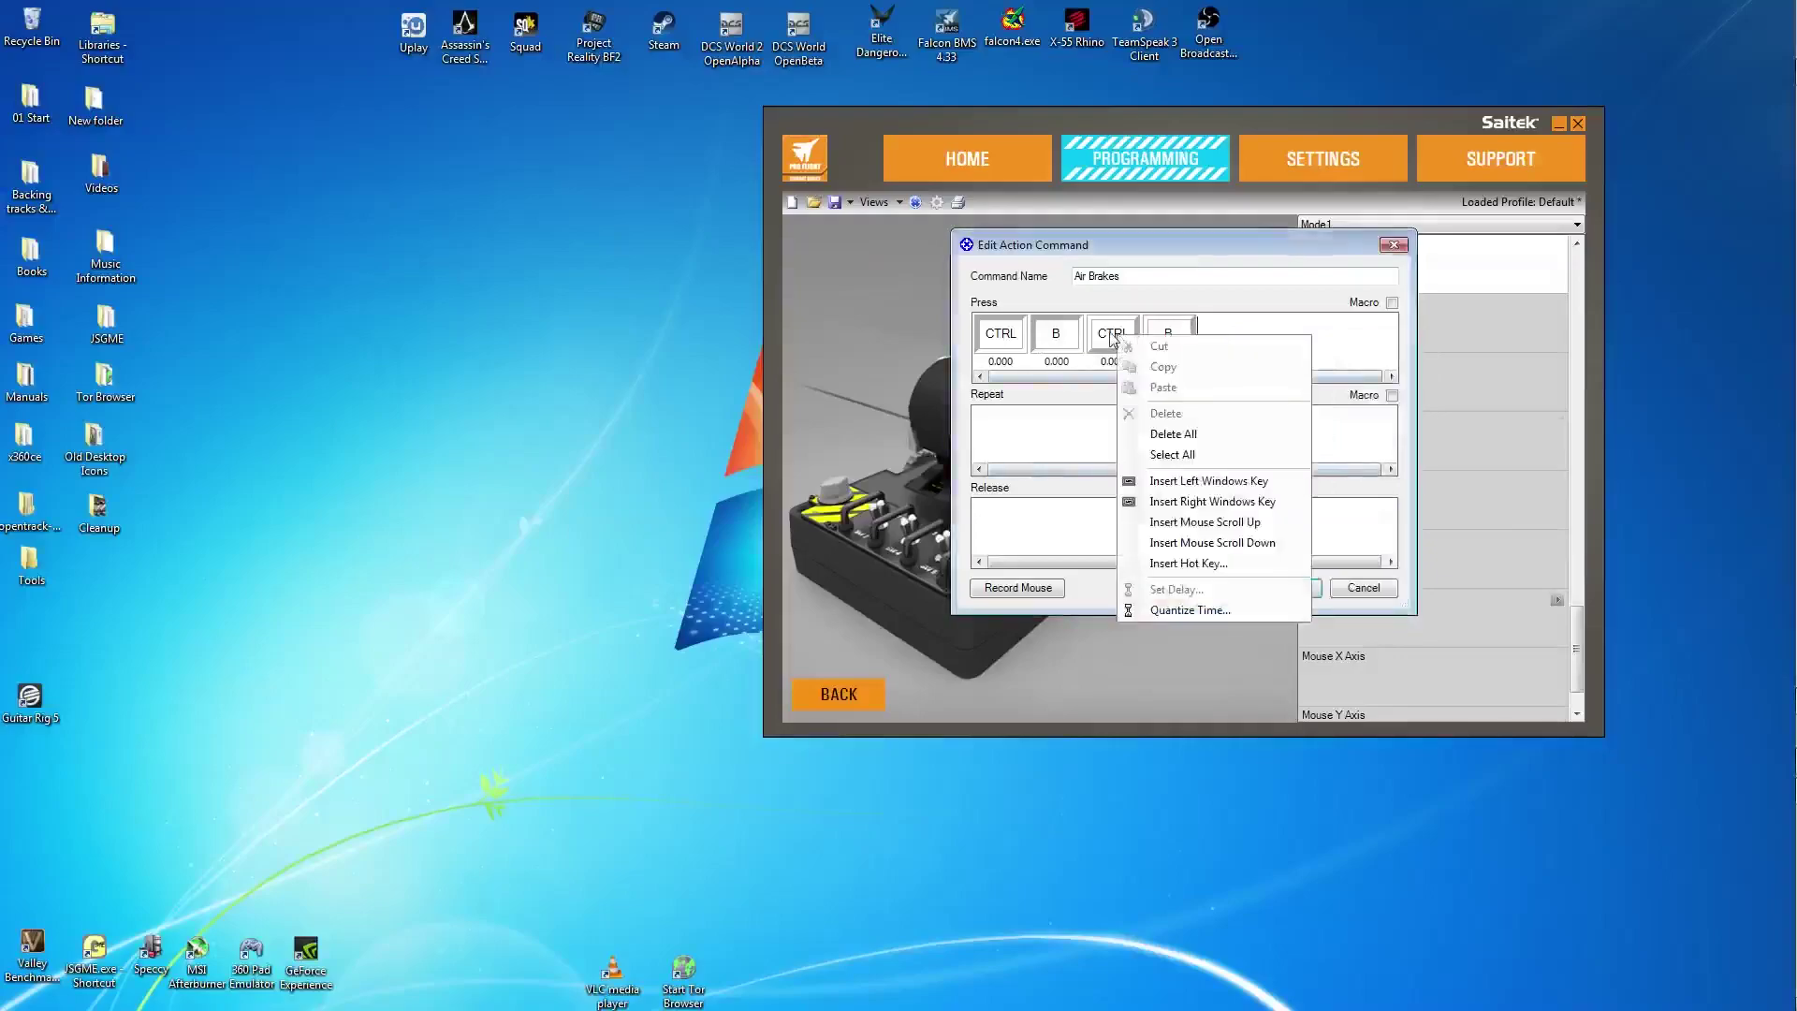
pyautogui.click(1159, 311)
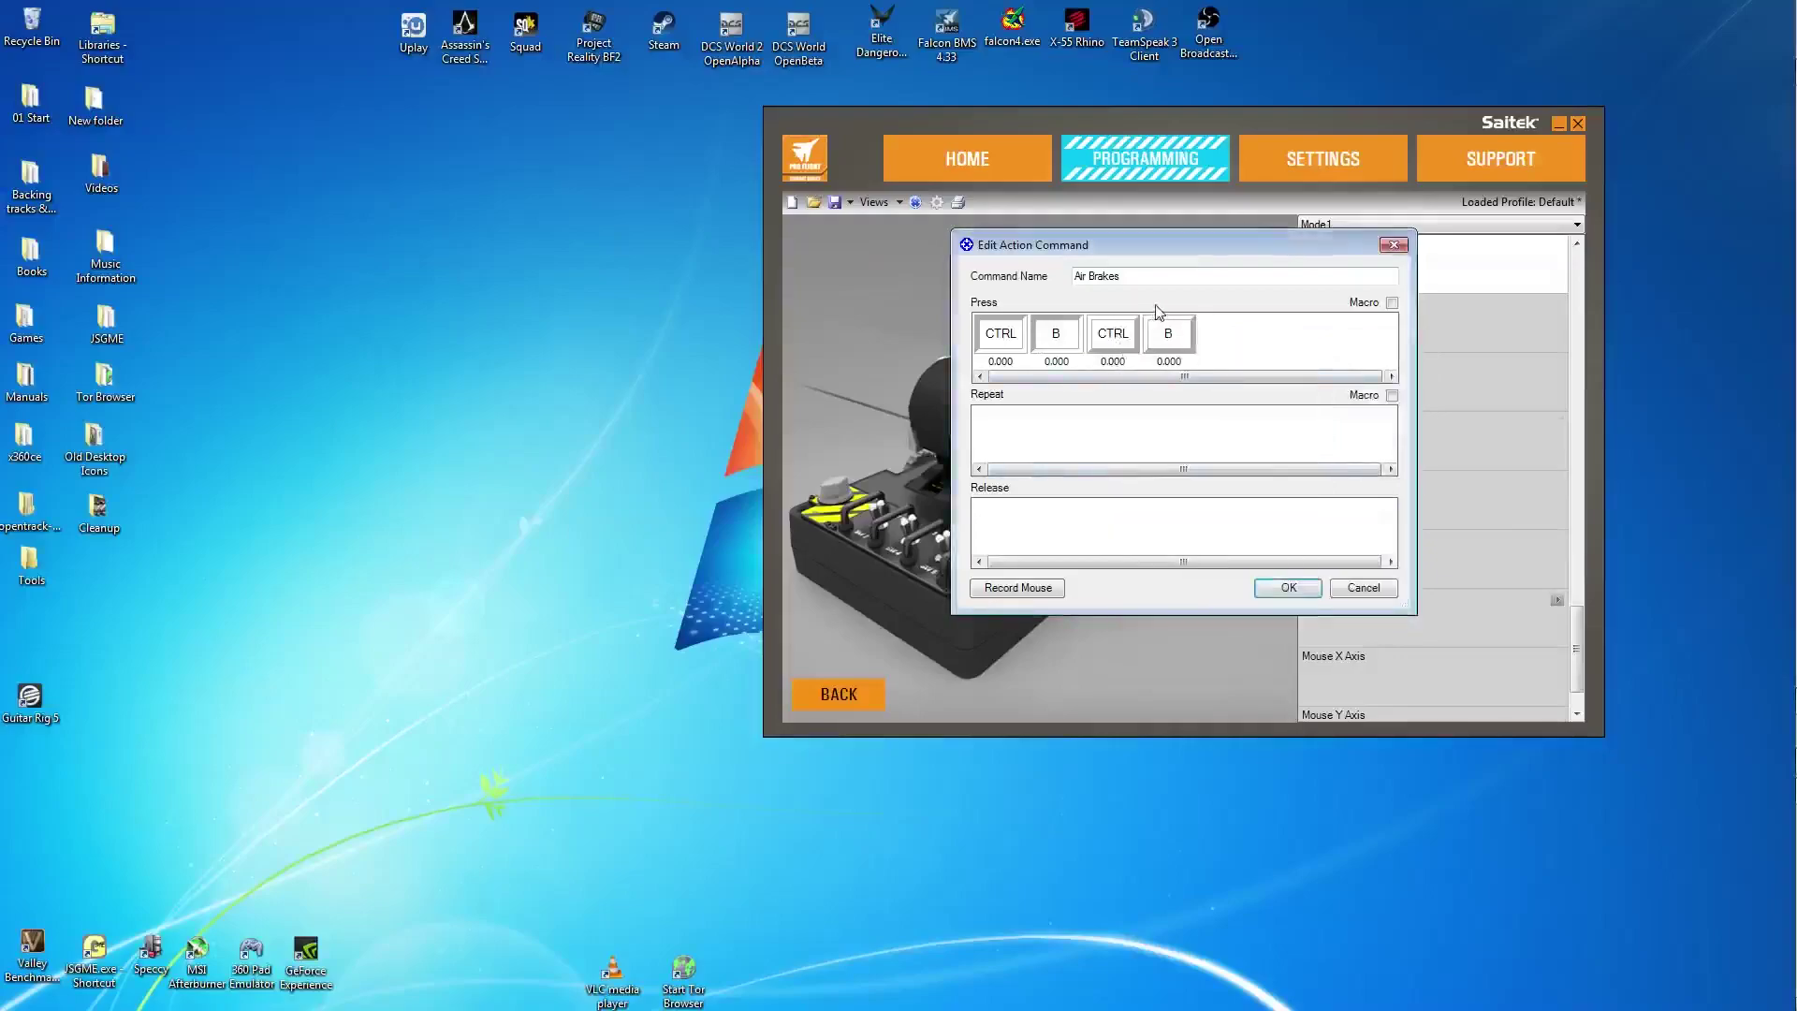
pyautogui.click(1120, 337)
pyautogui.rightClick(1120, 337)
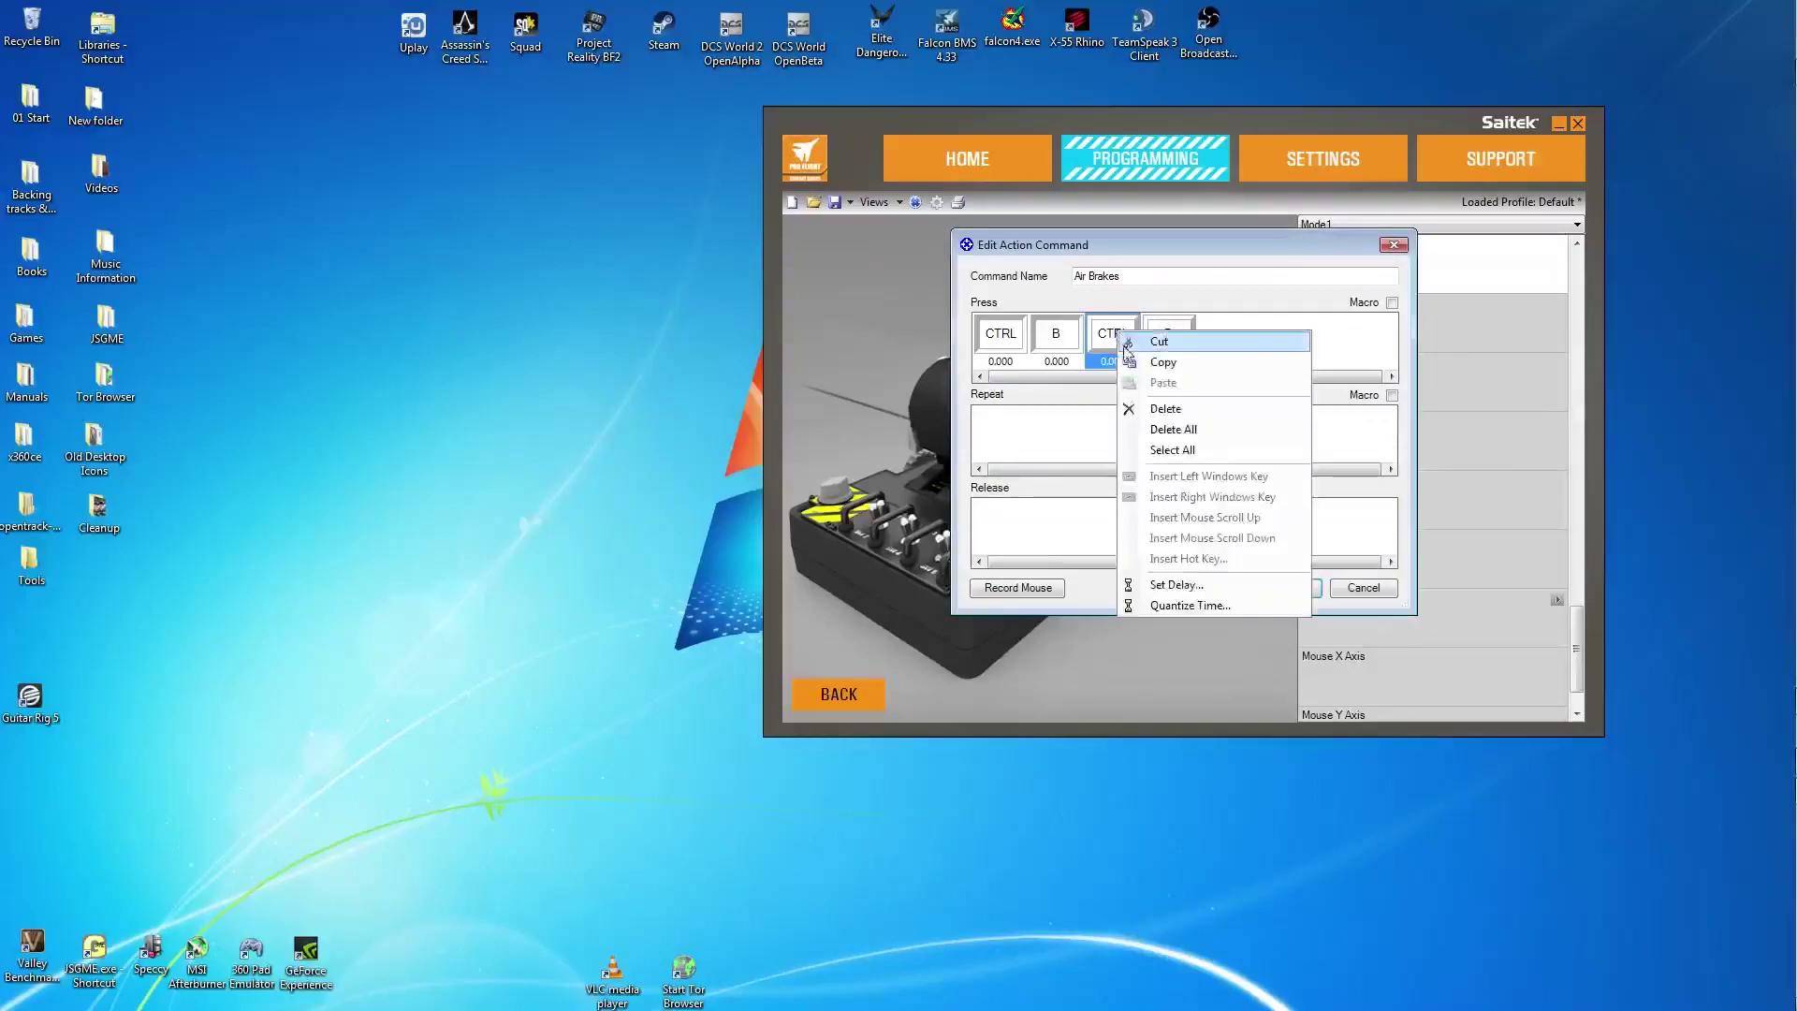
pyautogui.click(1184, 584)
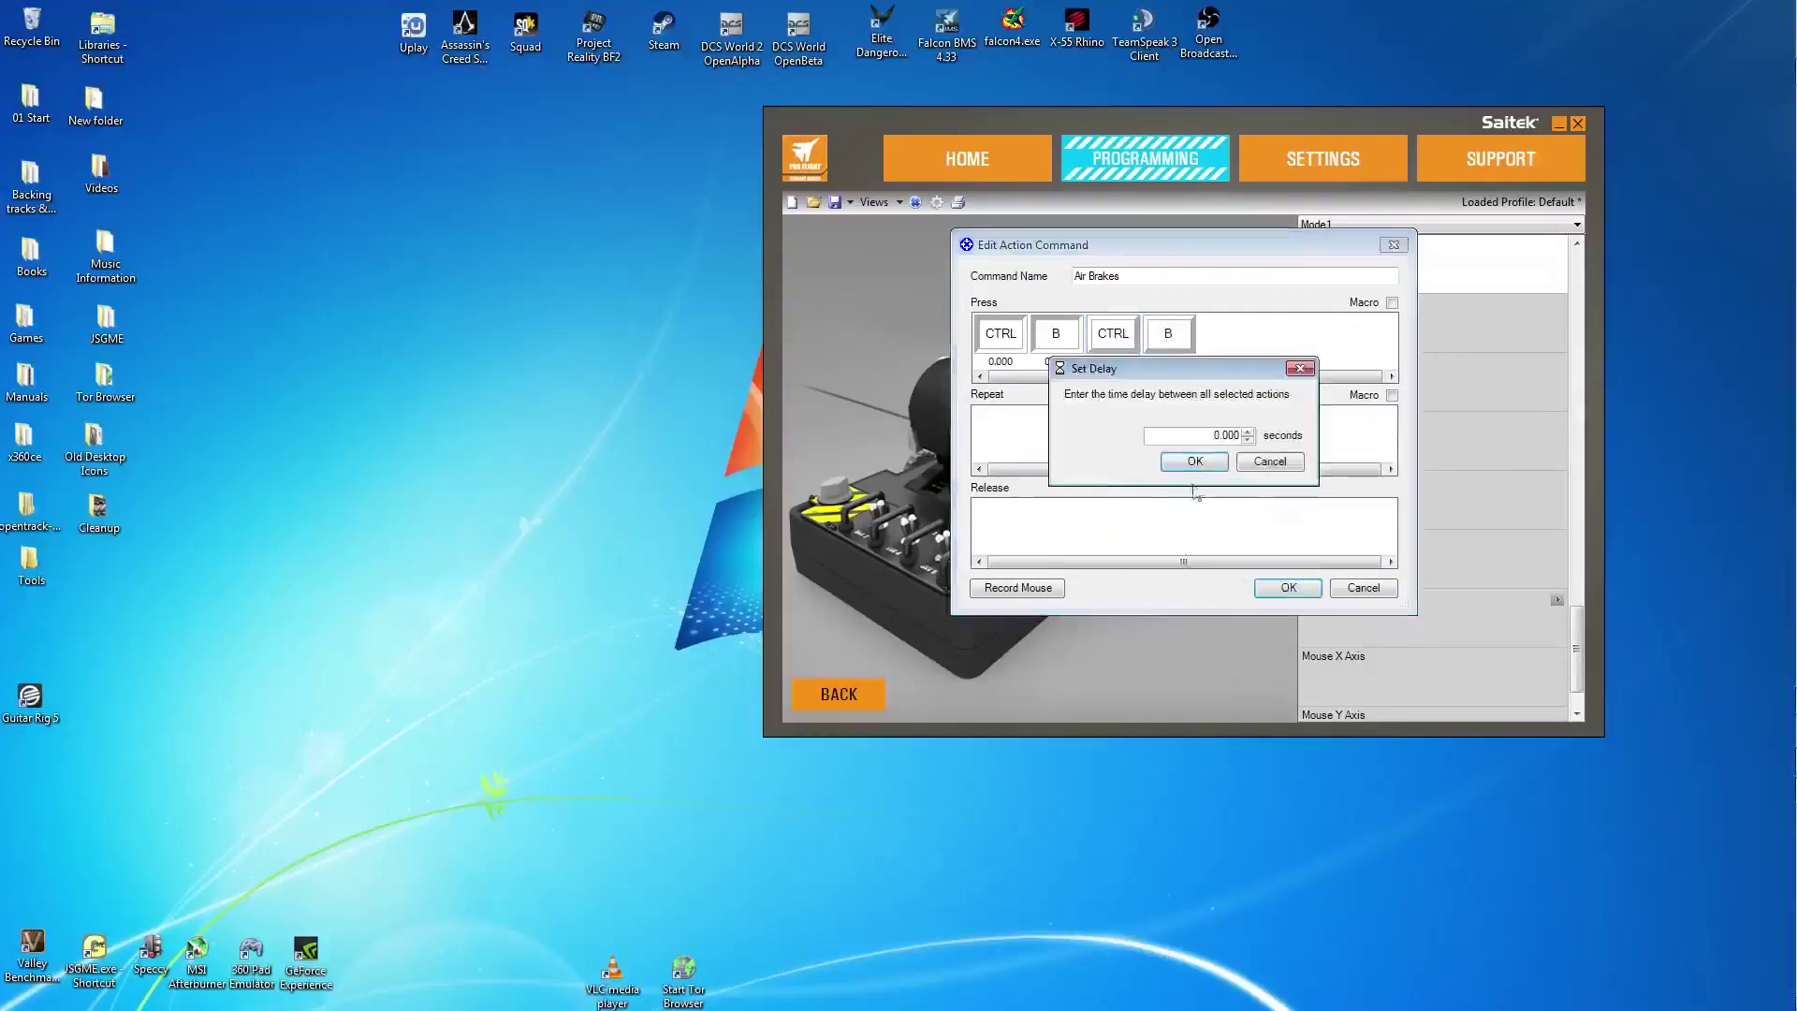
pyautogui.click(1247, 431)
pyautogui.click(1248, 431)
pyautogui.click(1247, 432)
pyautogui.click(1247, 431)
pyautogui.click(1247, 431)
pyautogui.click(1248, 432)
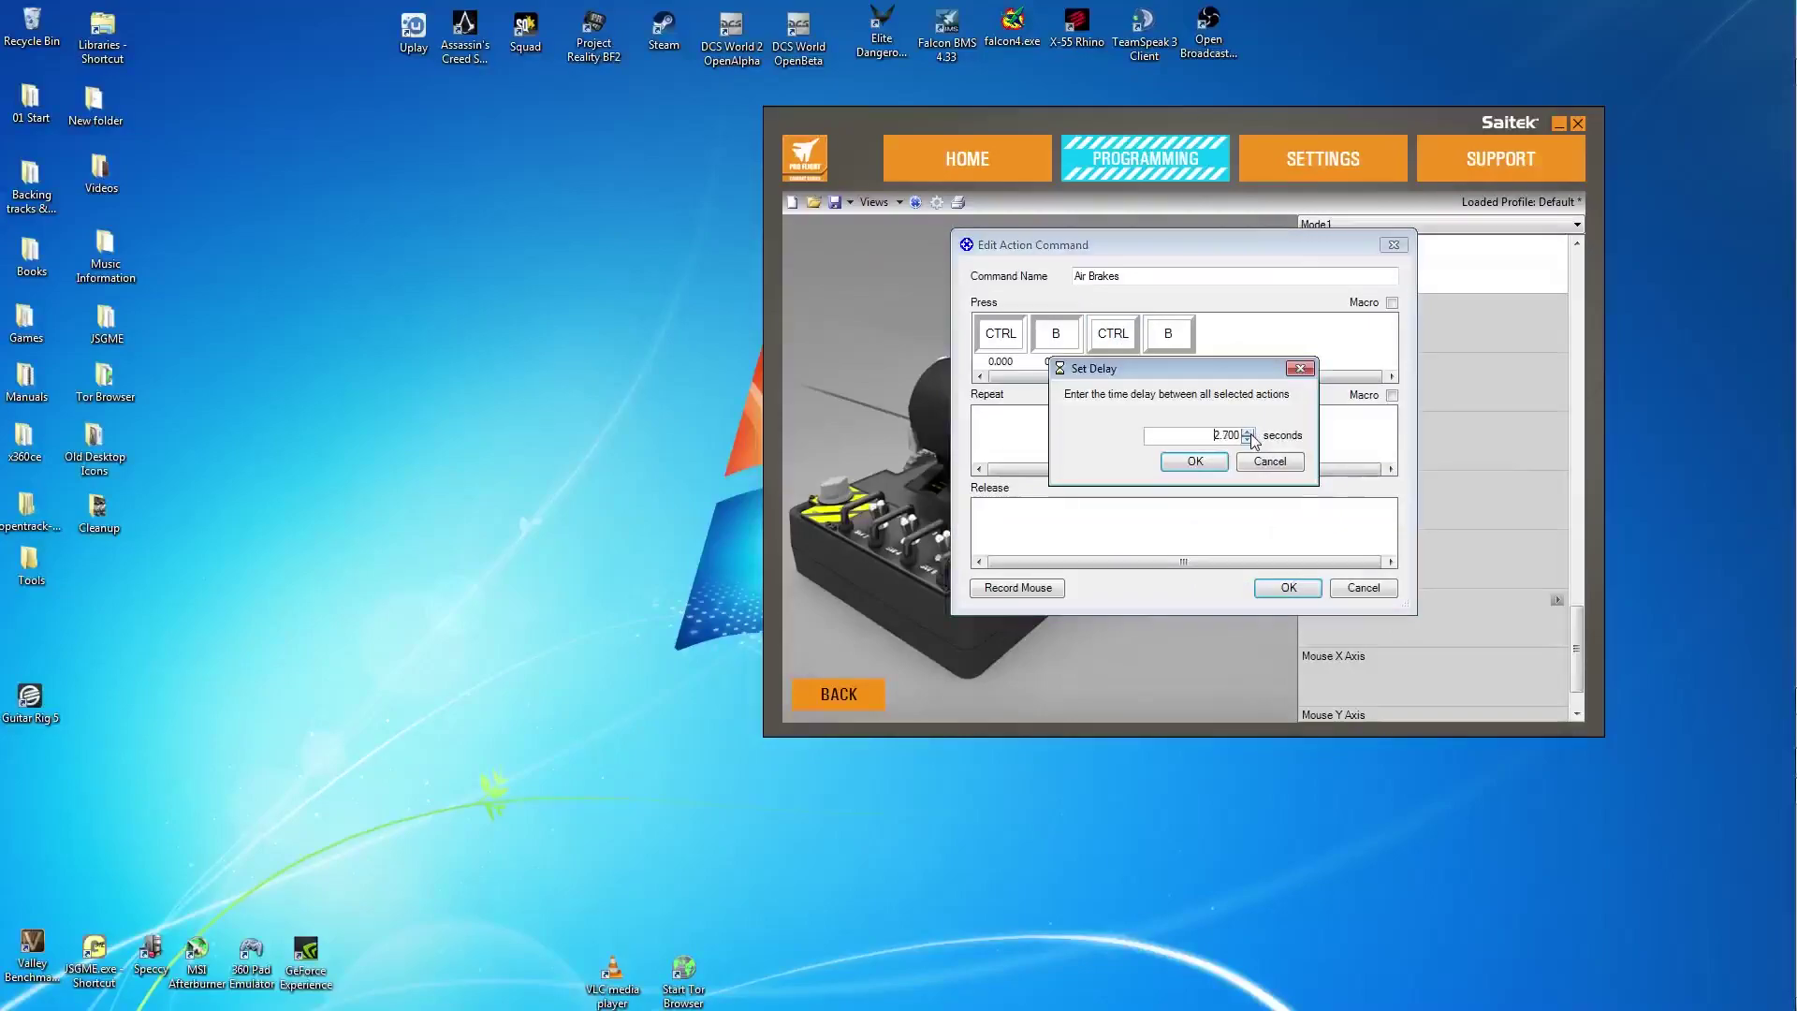
pyautogui.click(1206, 465)
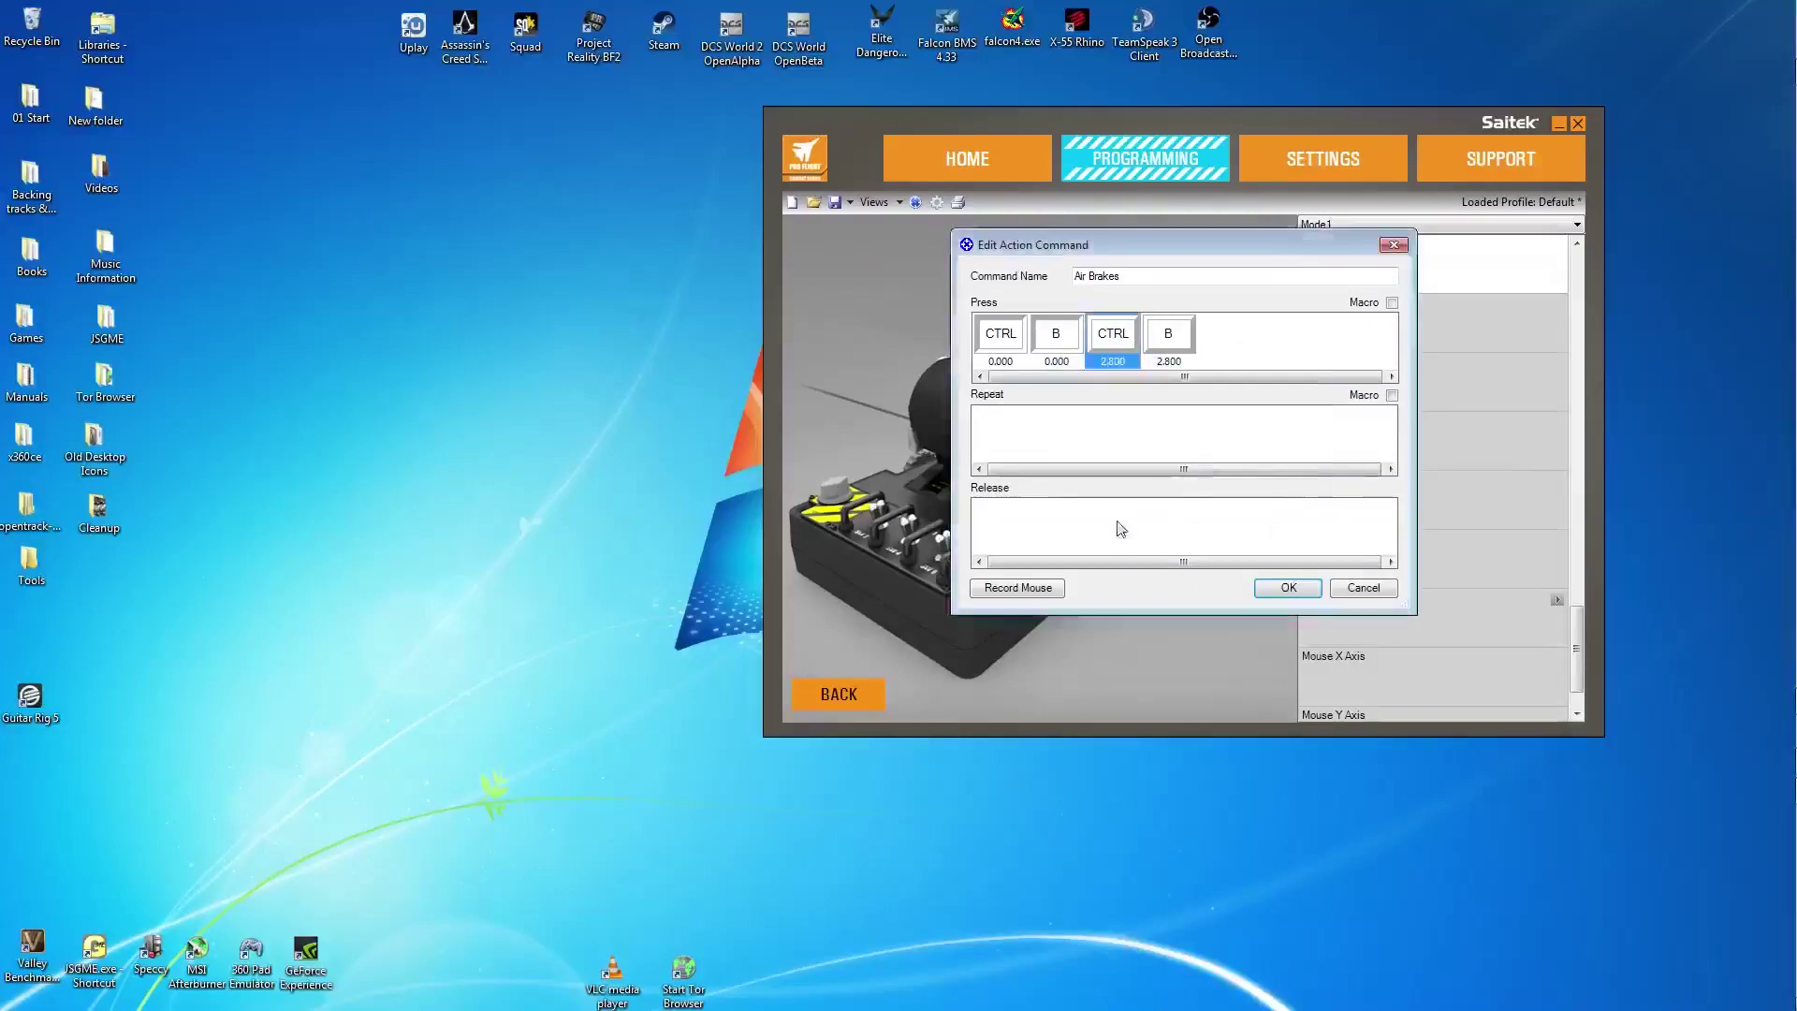
# - Record SHIFT, B, SHIFT, B as the release sequence with all delays quantized to zero
pyautogui.click(1074, 537)
pyautogui.hotkey('shift', 'b')
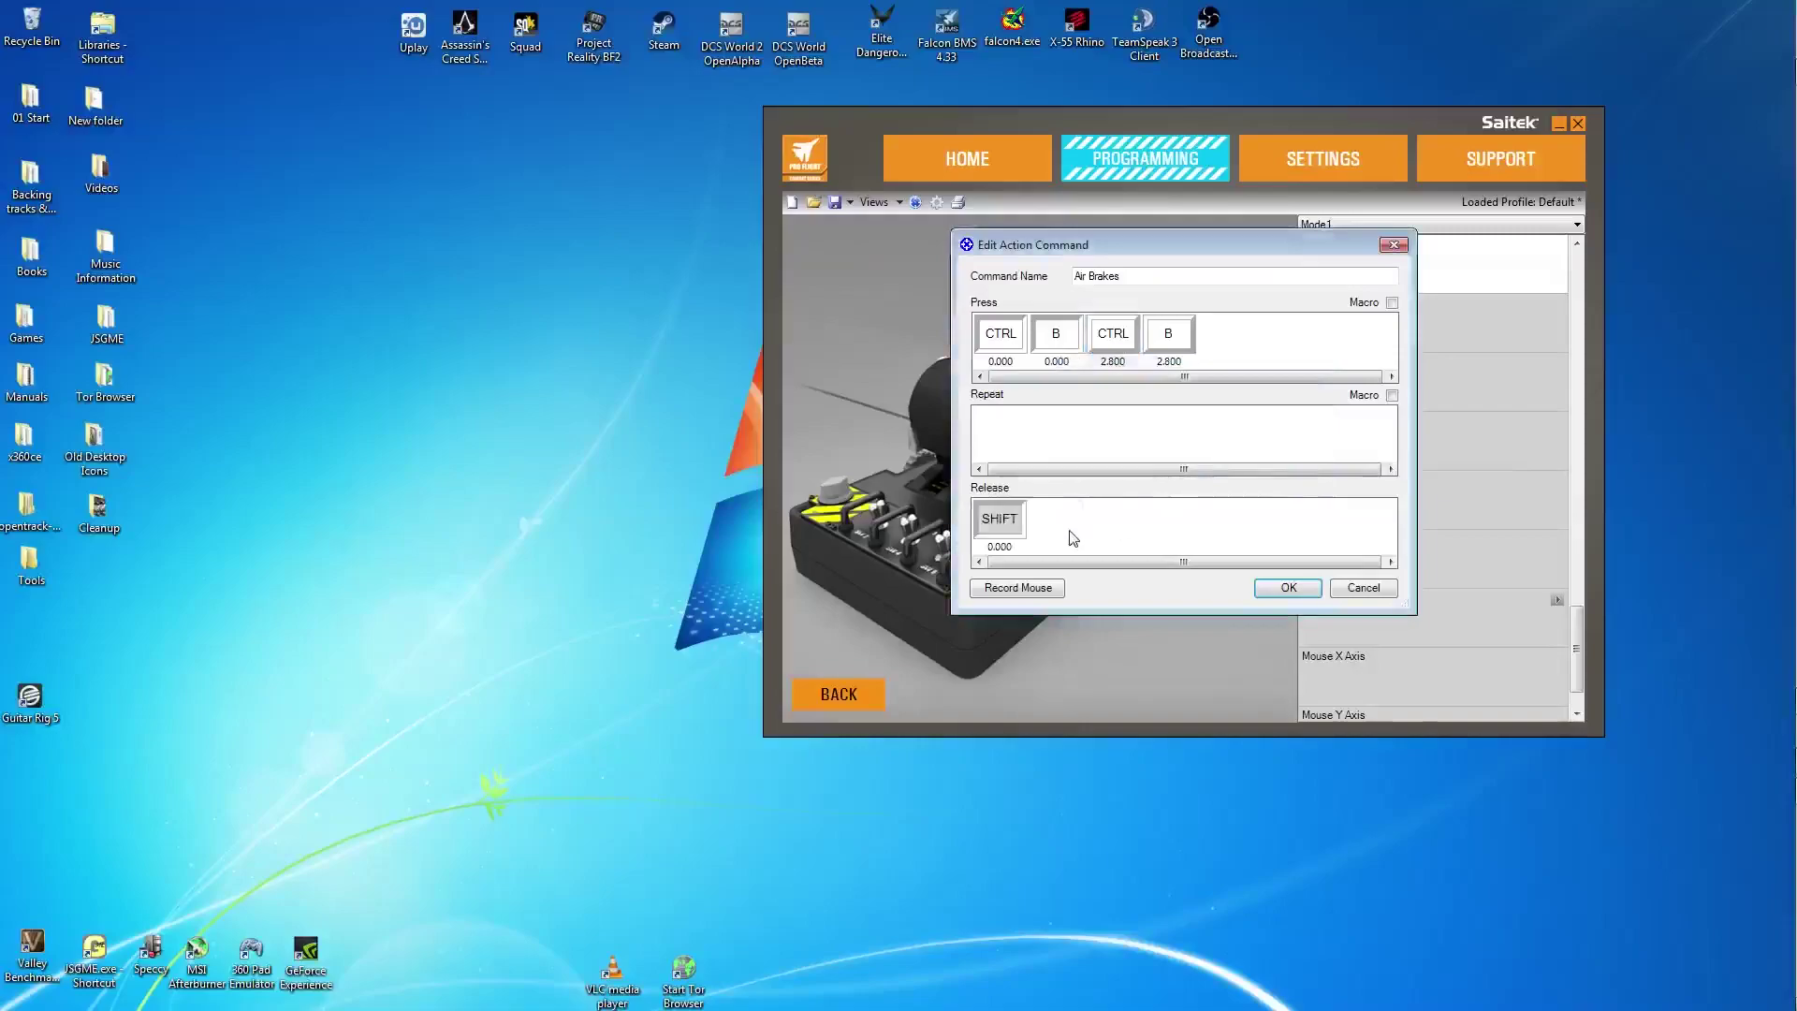
pyautogui.hotkey('shift', 'b')
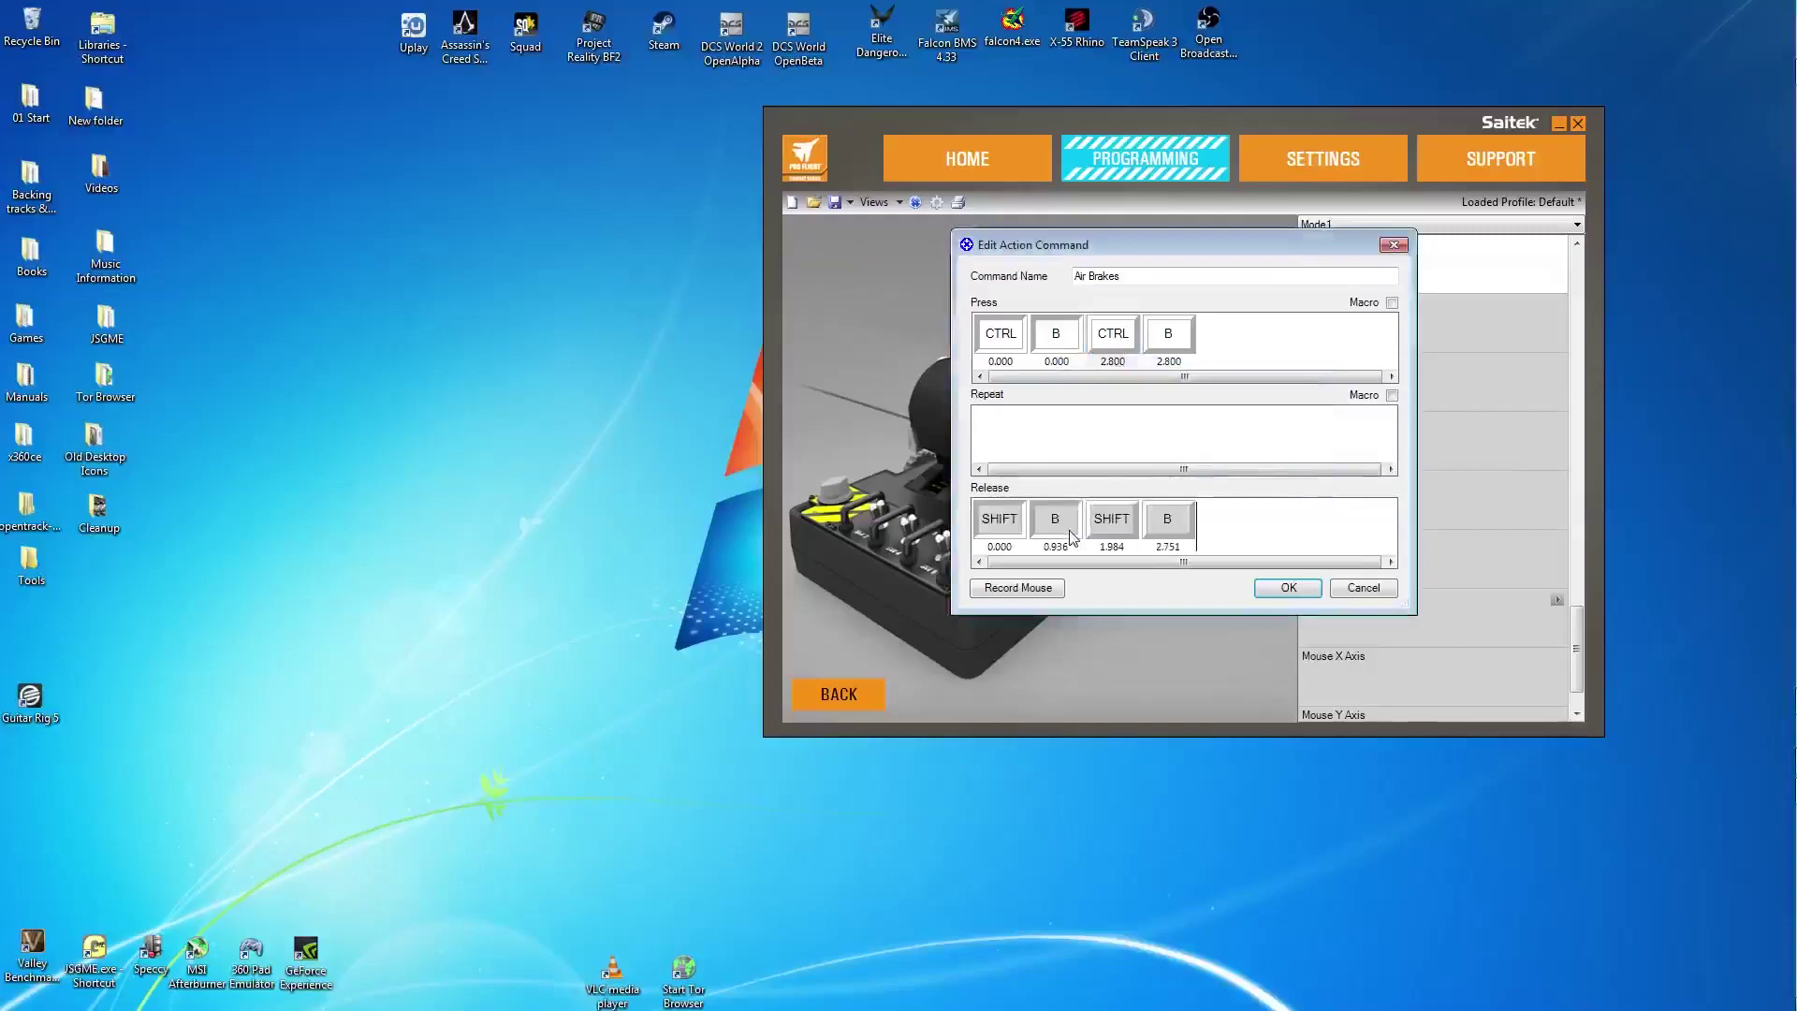
pyautogui.rightClick(1261, 526)
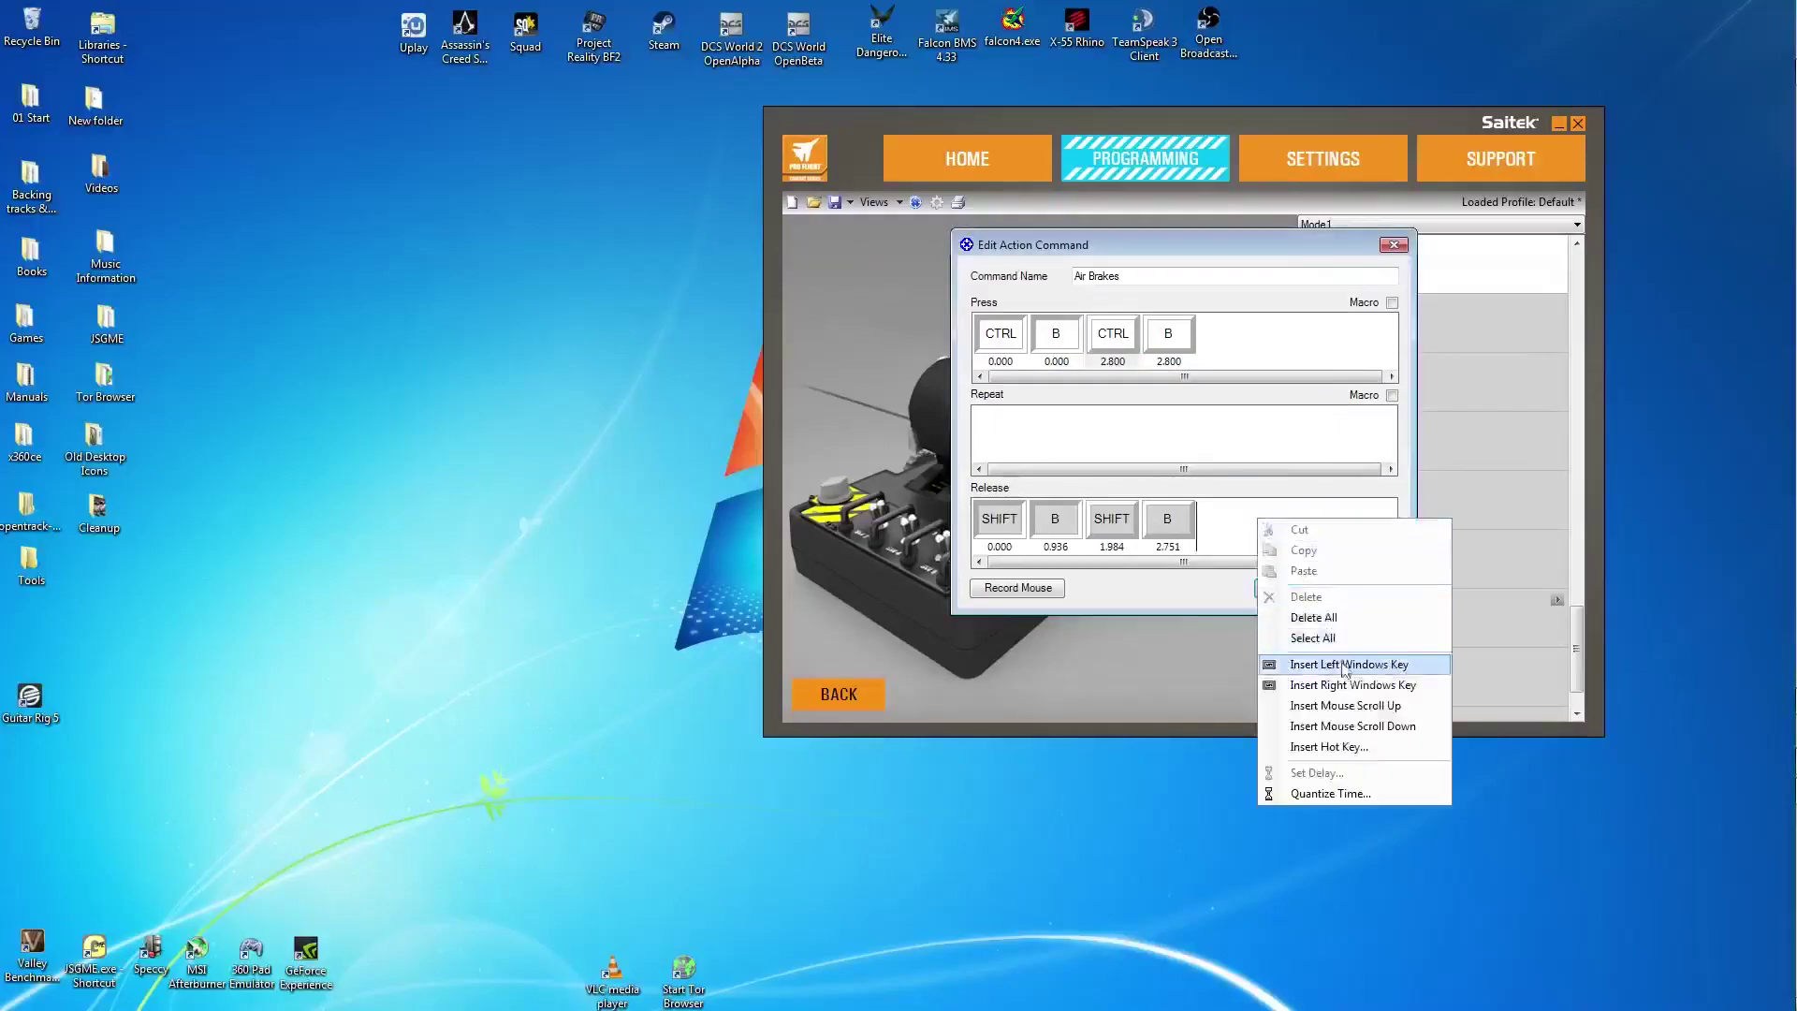
pyautogui.click(1354, 793)
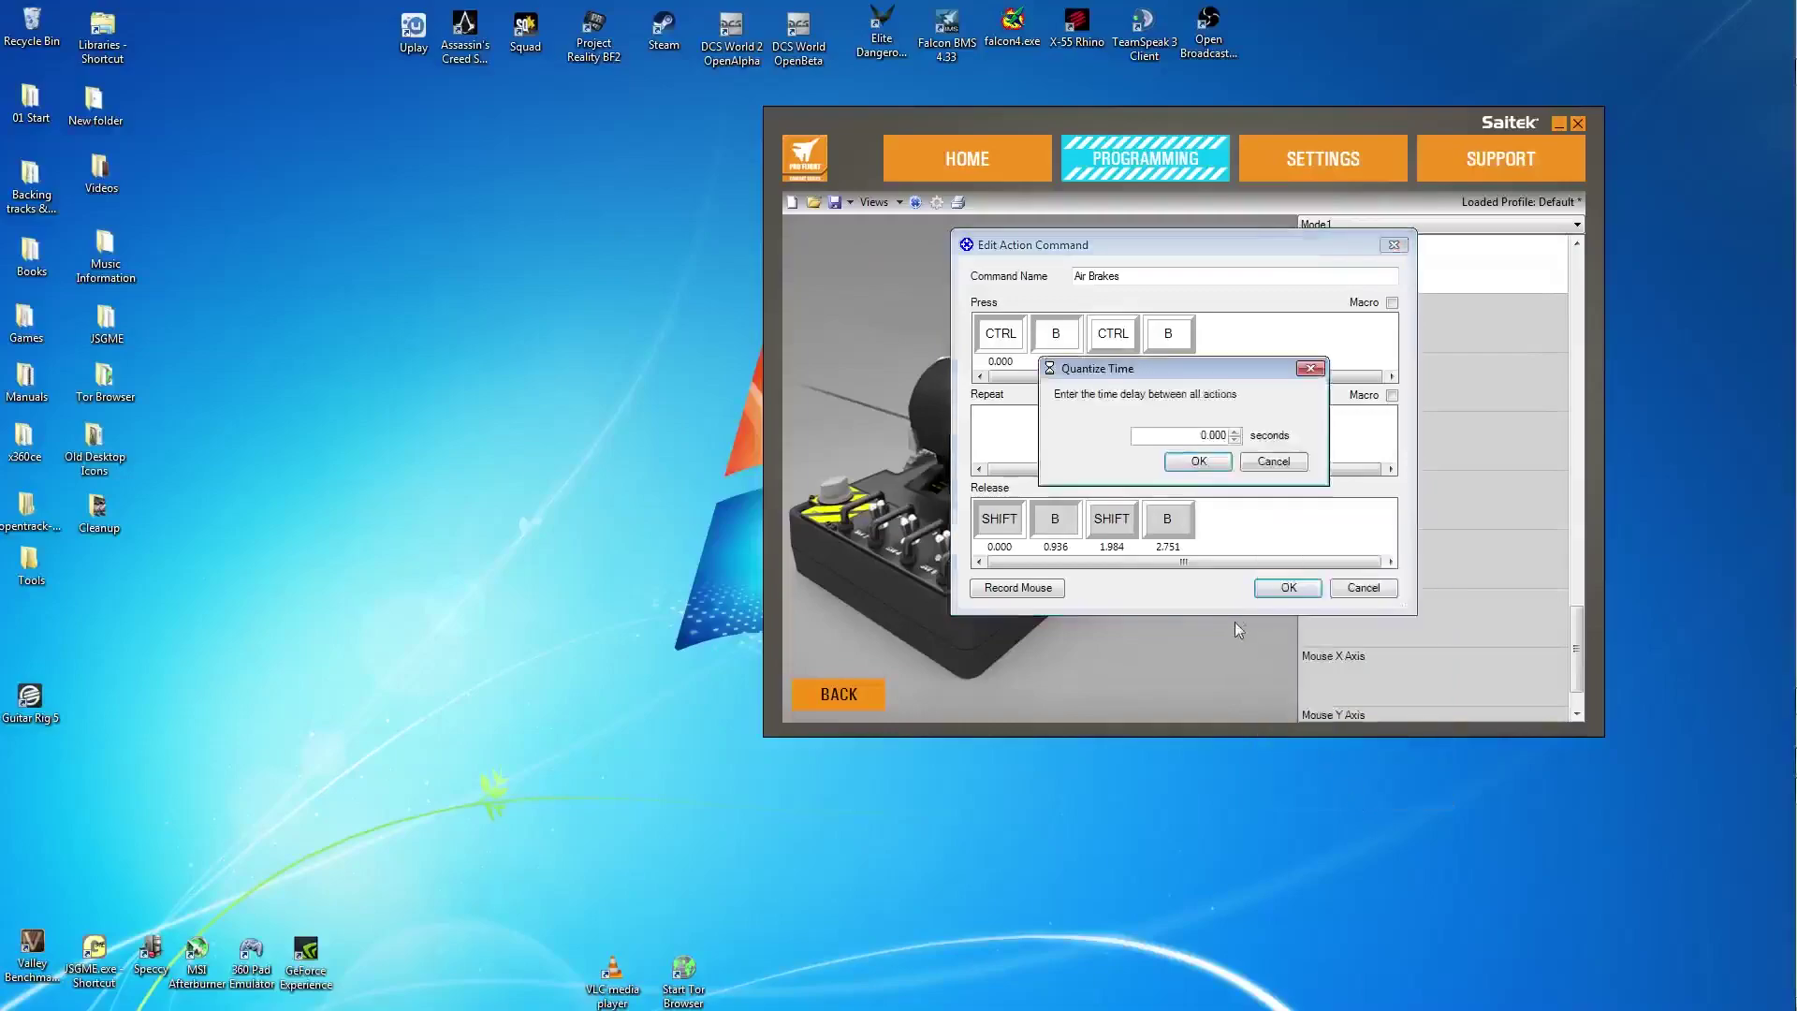
pyautogui.click(1197, 462)
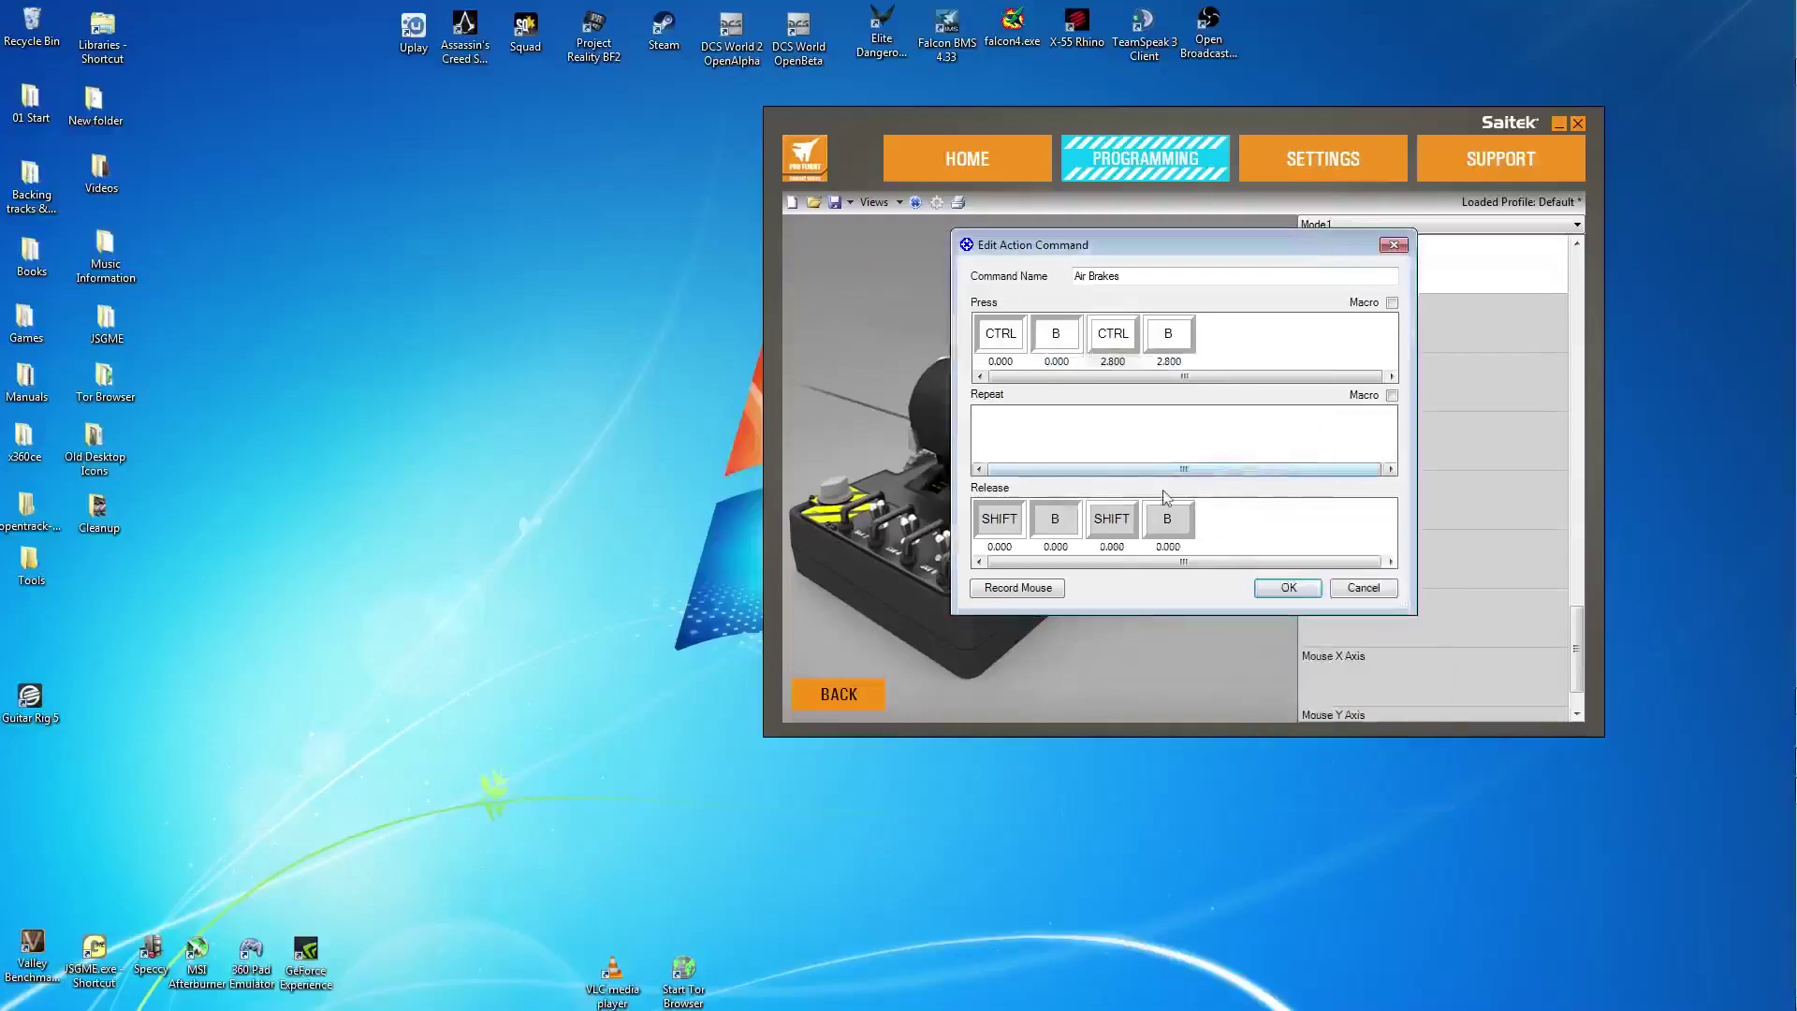
# - Give the second SHIFT, B release pair a 2.8-second delay and save the Air Brakes command
pyautogui.click(1123, 530)
pyautogui.rightClick(1126, 531)
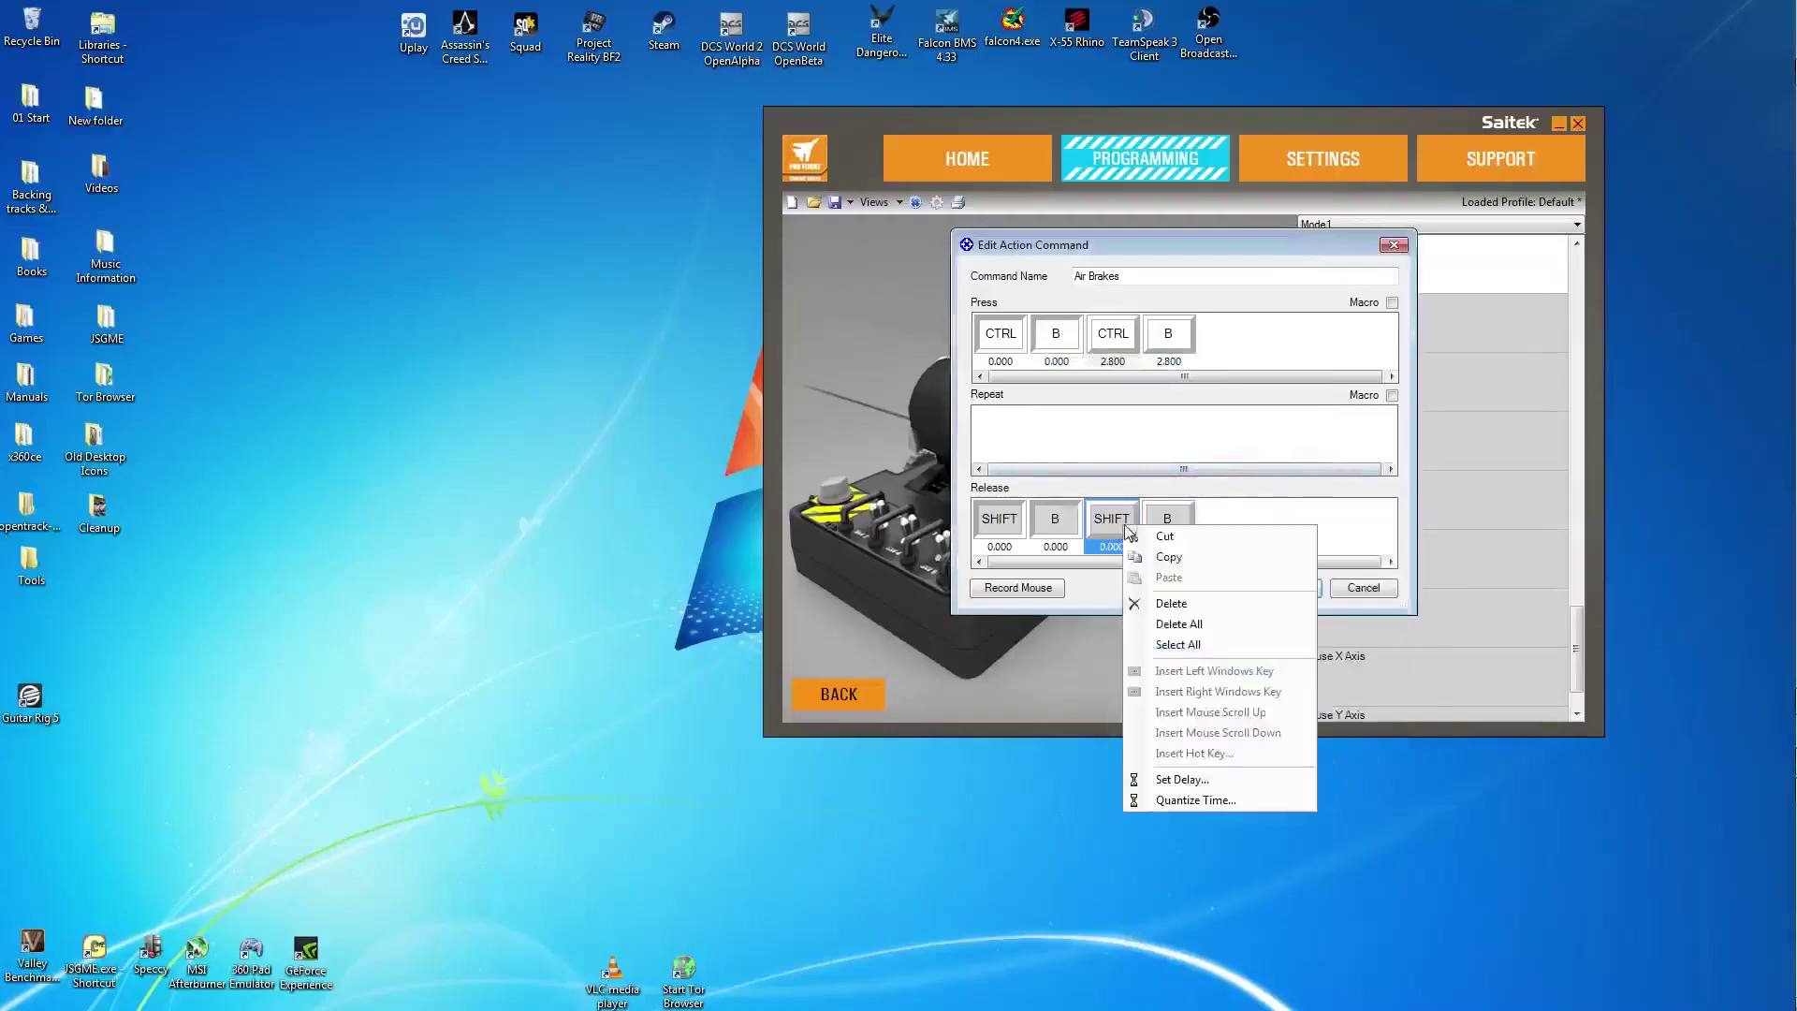
pyautogui.click(1179, 780)
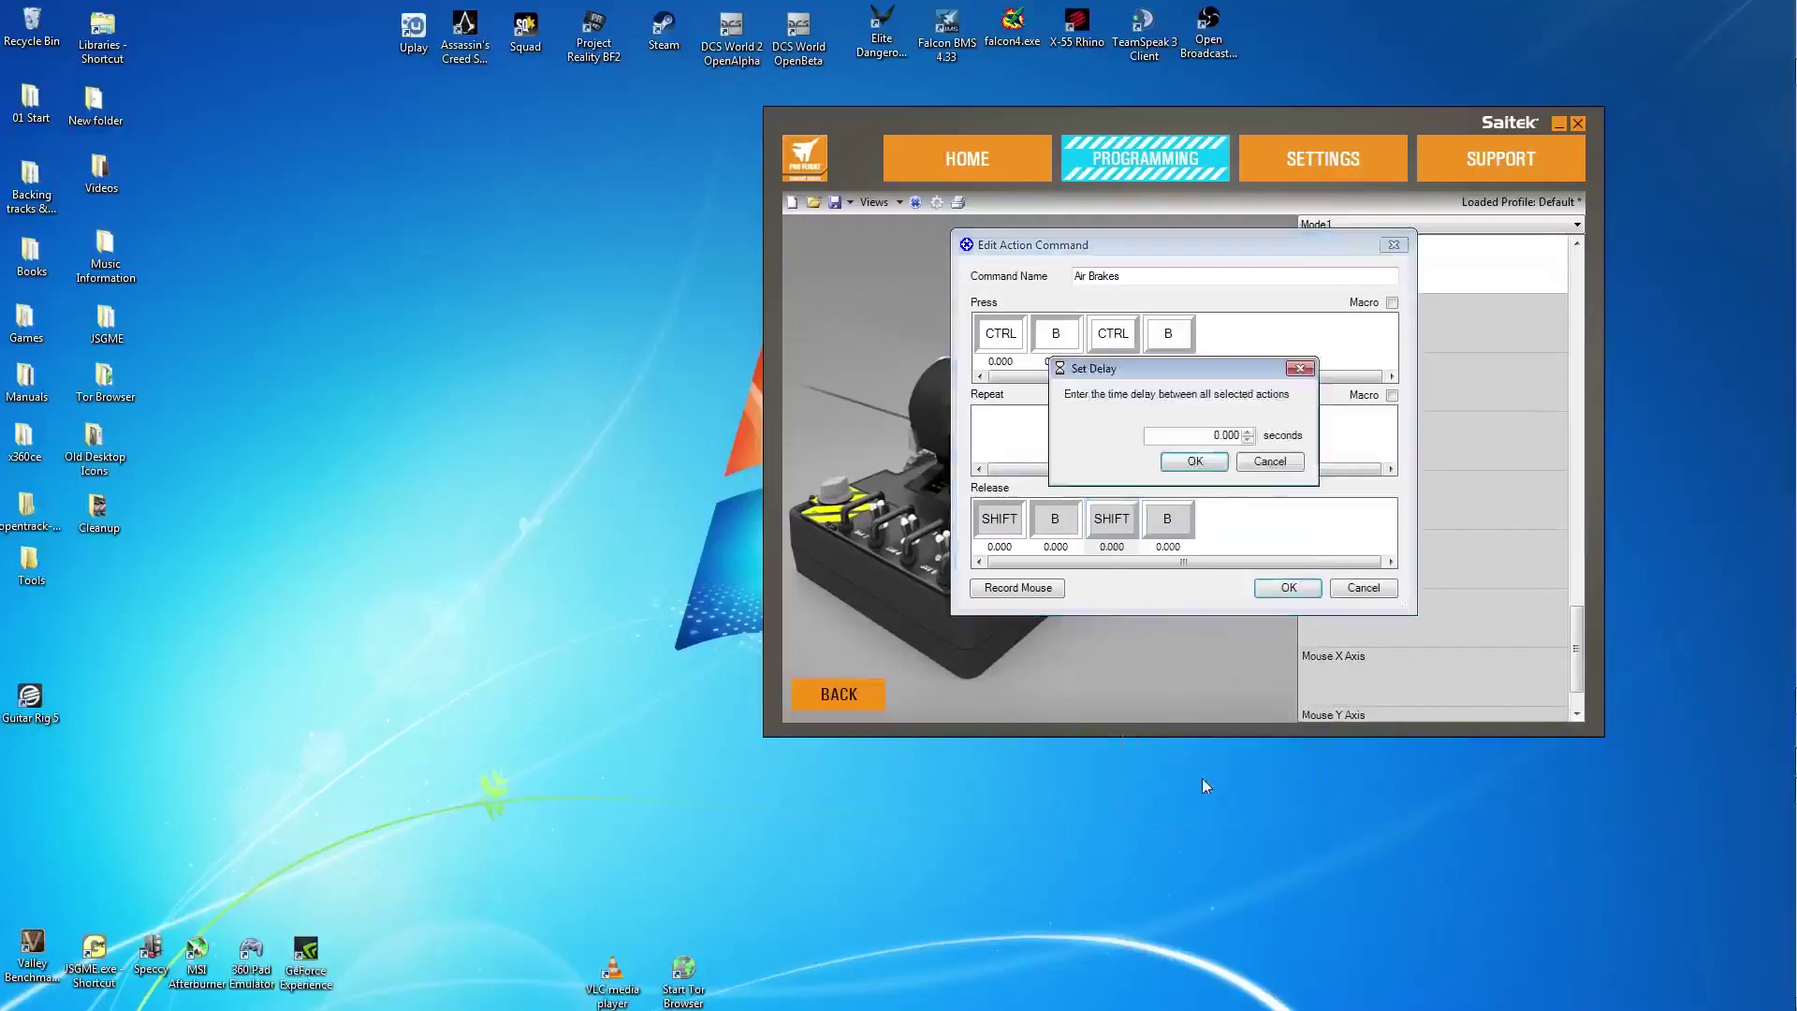
pyautogui.click(1247, 431)
pyautogui.click(1246, 430)
pyautogui.click(1246, 432)
pyautogui.click(1247, 431)
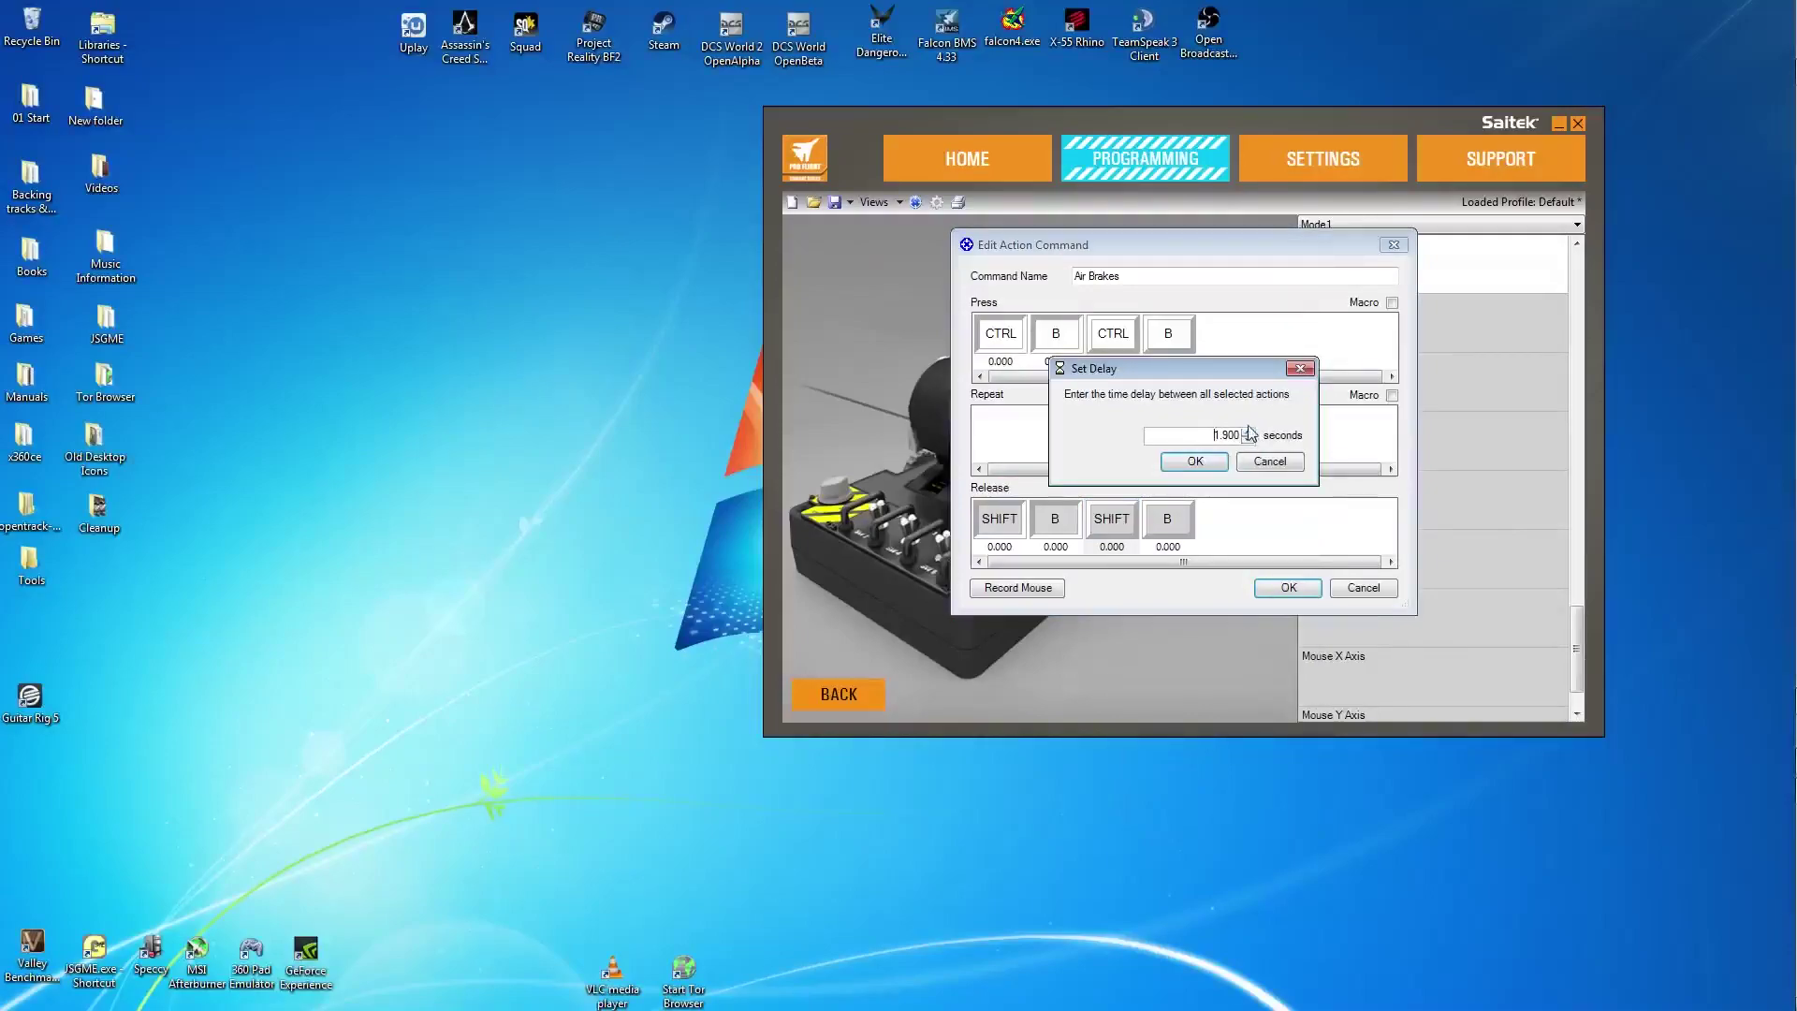
pyautogui.click(1247, 430)
pyautogui.click(1247, 431)
pyautogui.click(1247, 431)
pyautogui.click(1207, 460)
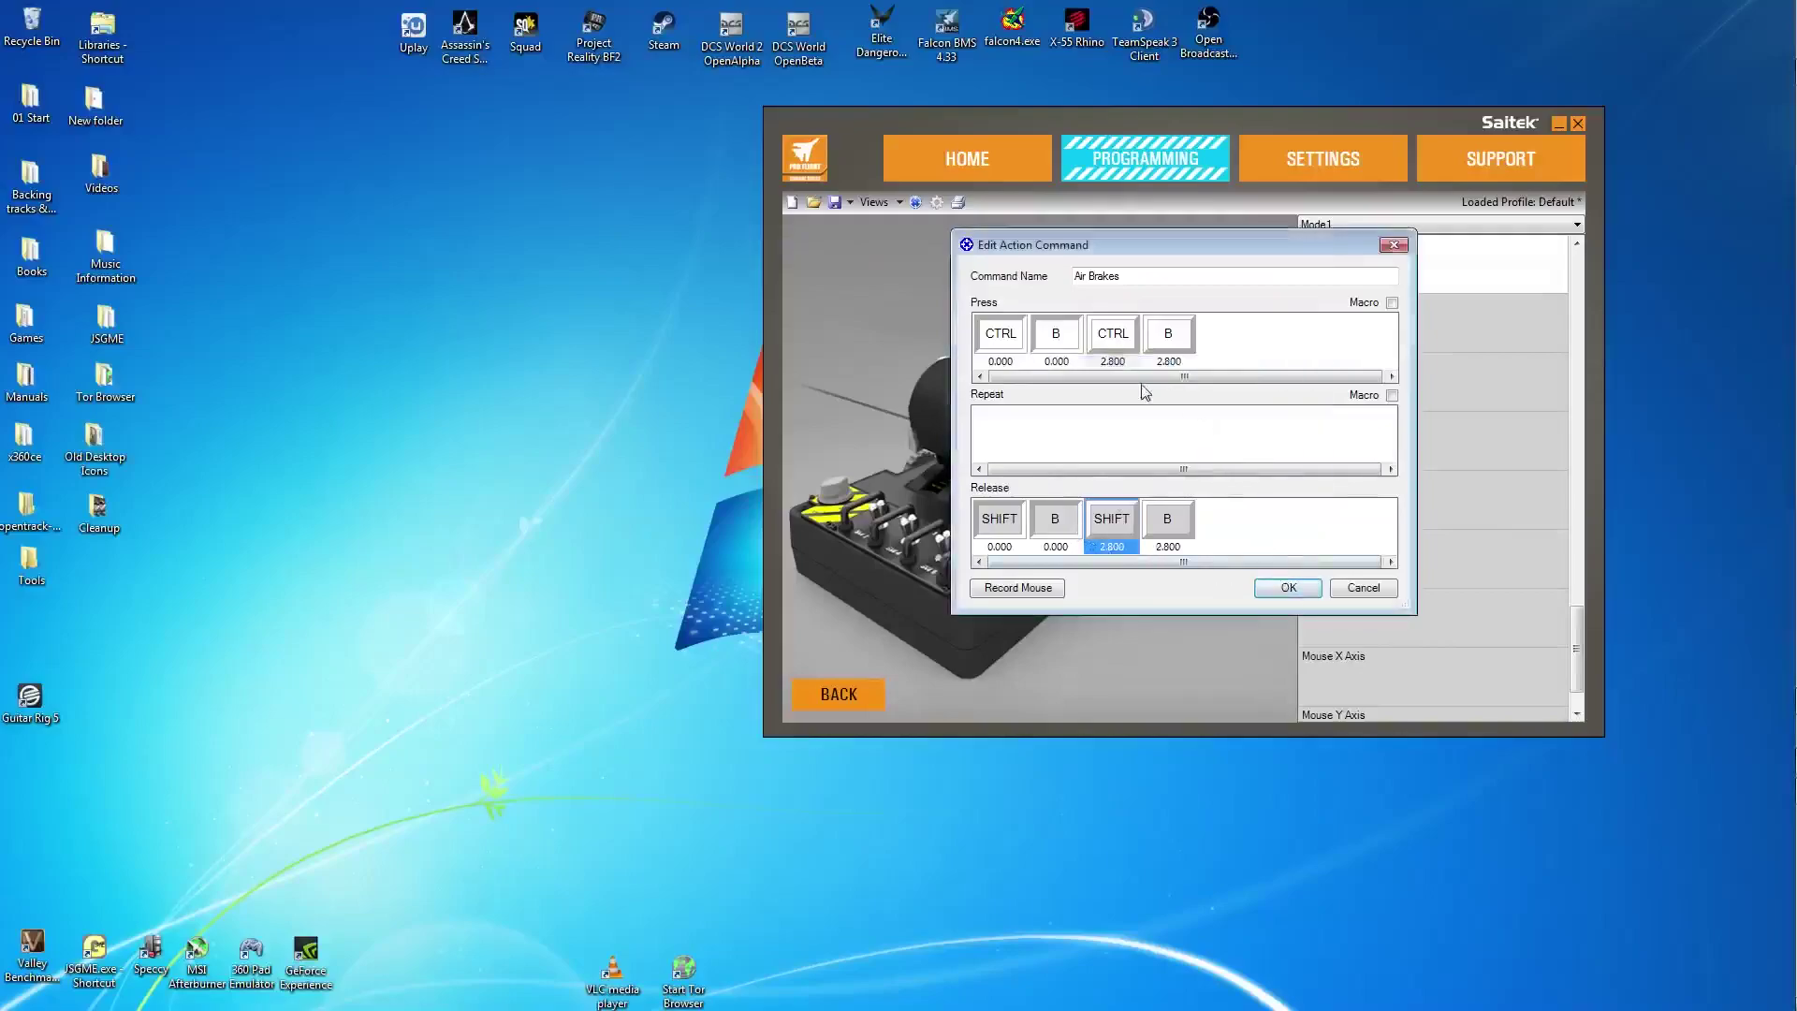
pyautogui.click(1282, 589)
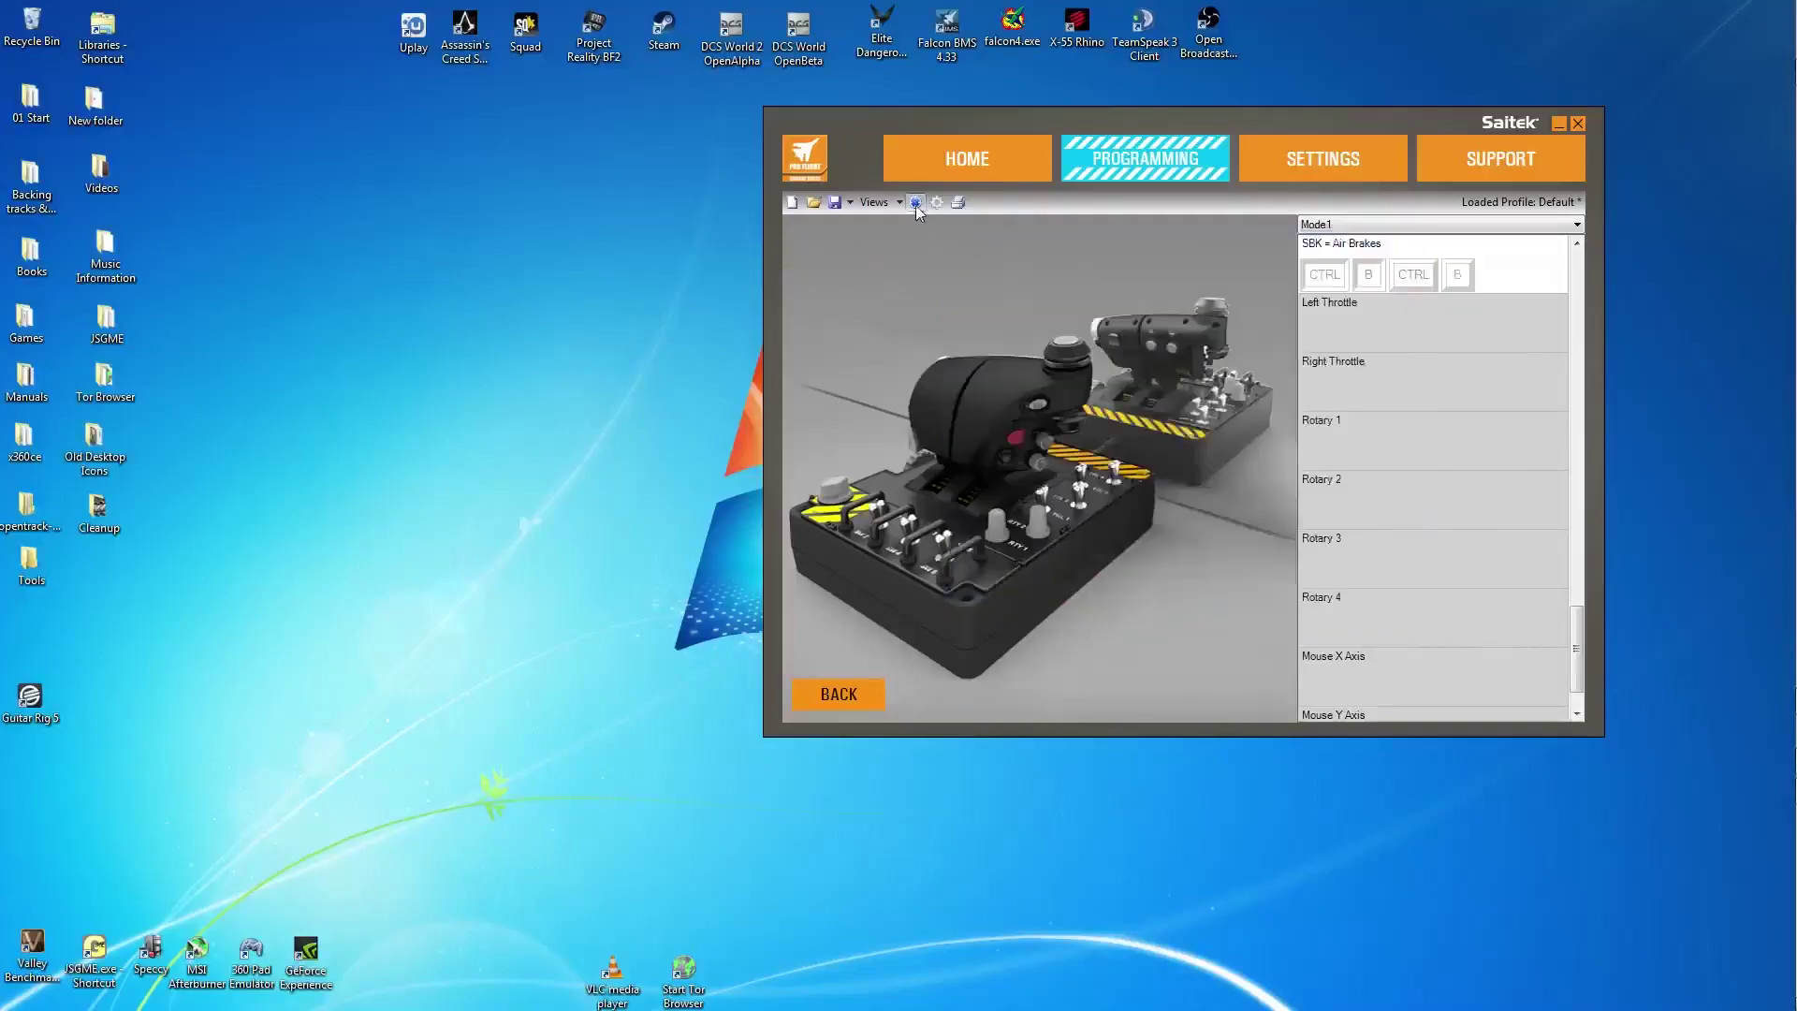
# - Apply the profile, test SBK for Control B and ShiftKey B output, then clear and close the test
pyautogui.click(916, 203)
pyautogui.click(936, 203)
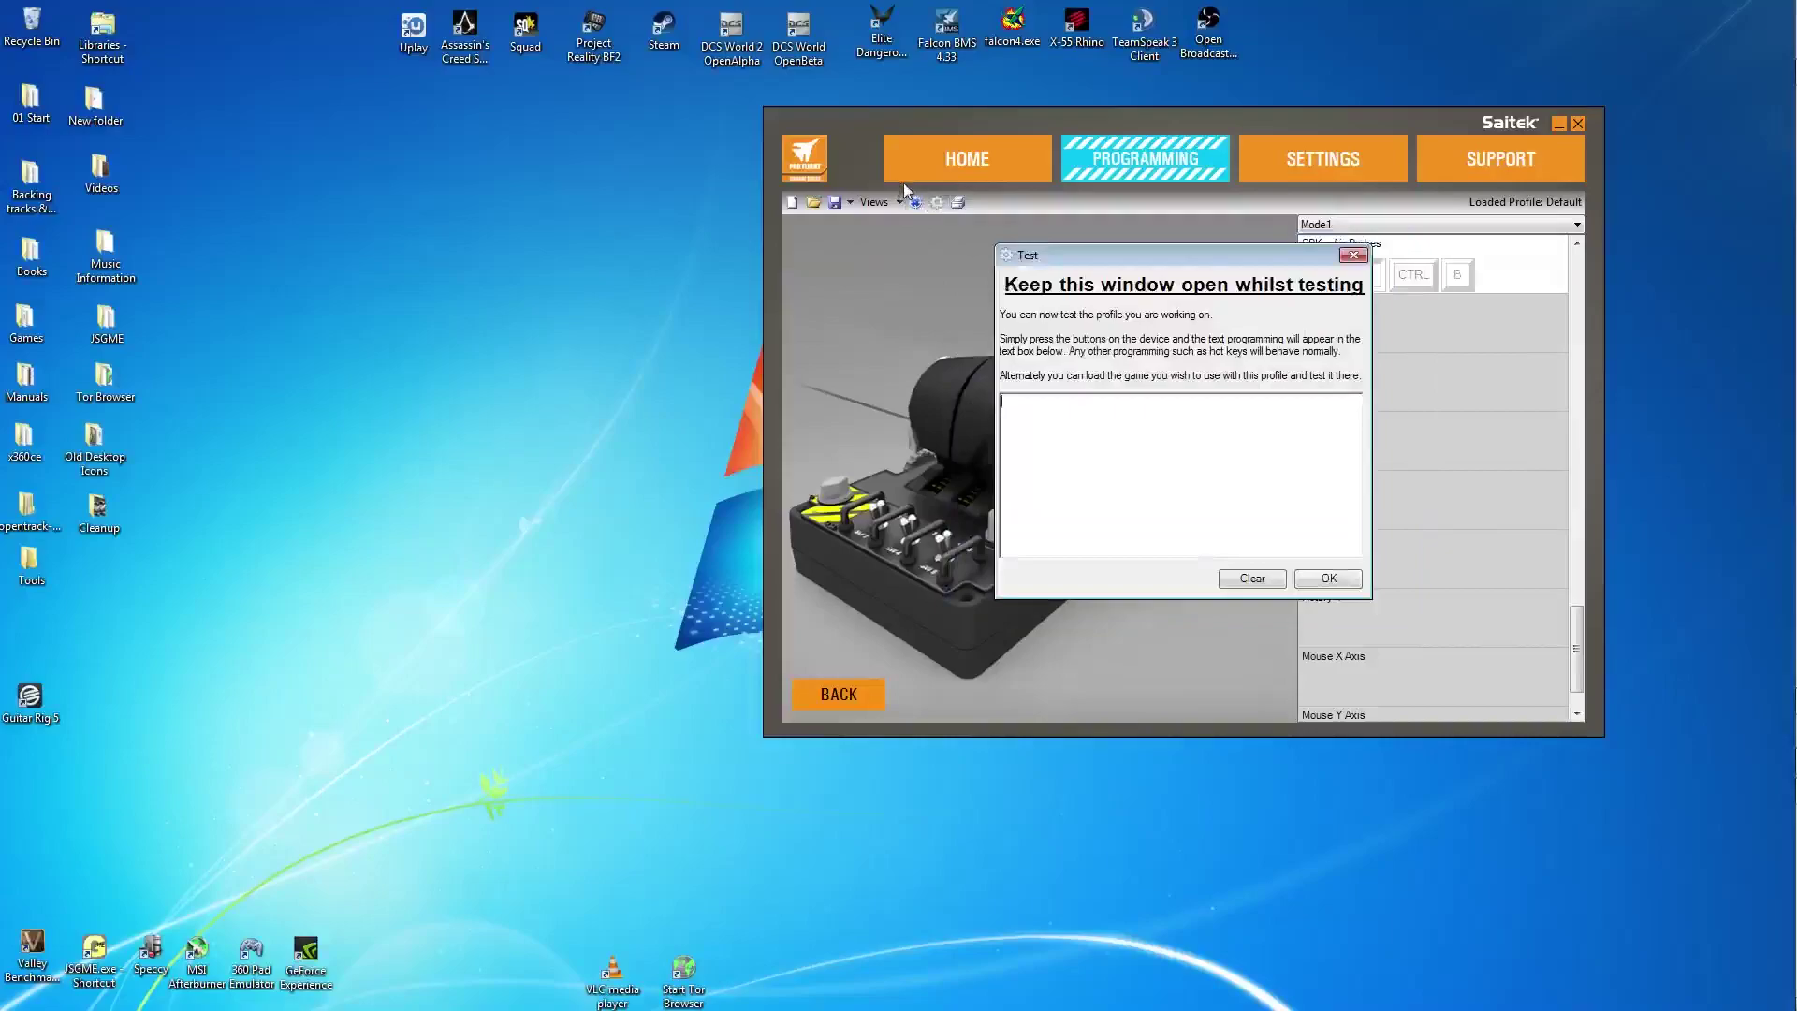
pyautogui.hotkey('ctrl', 'b')
pyautogui.hotkey('ctrl', 'b')
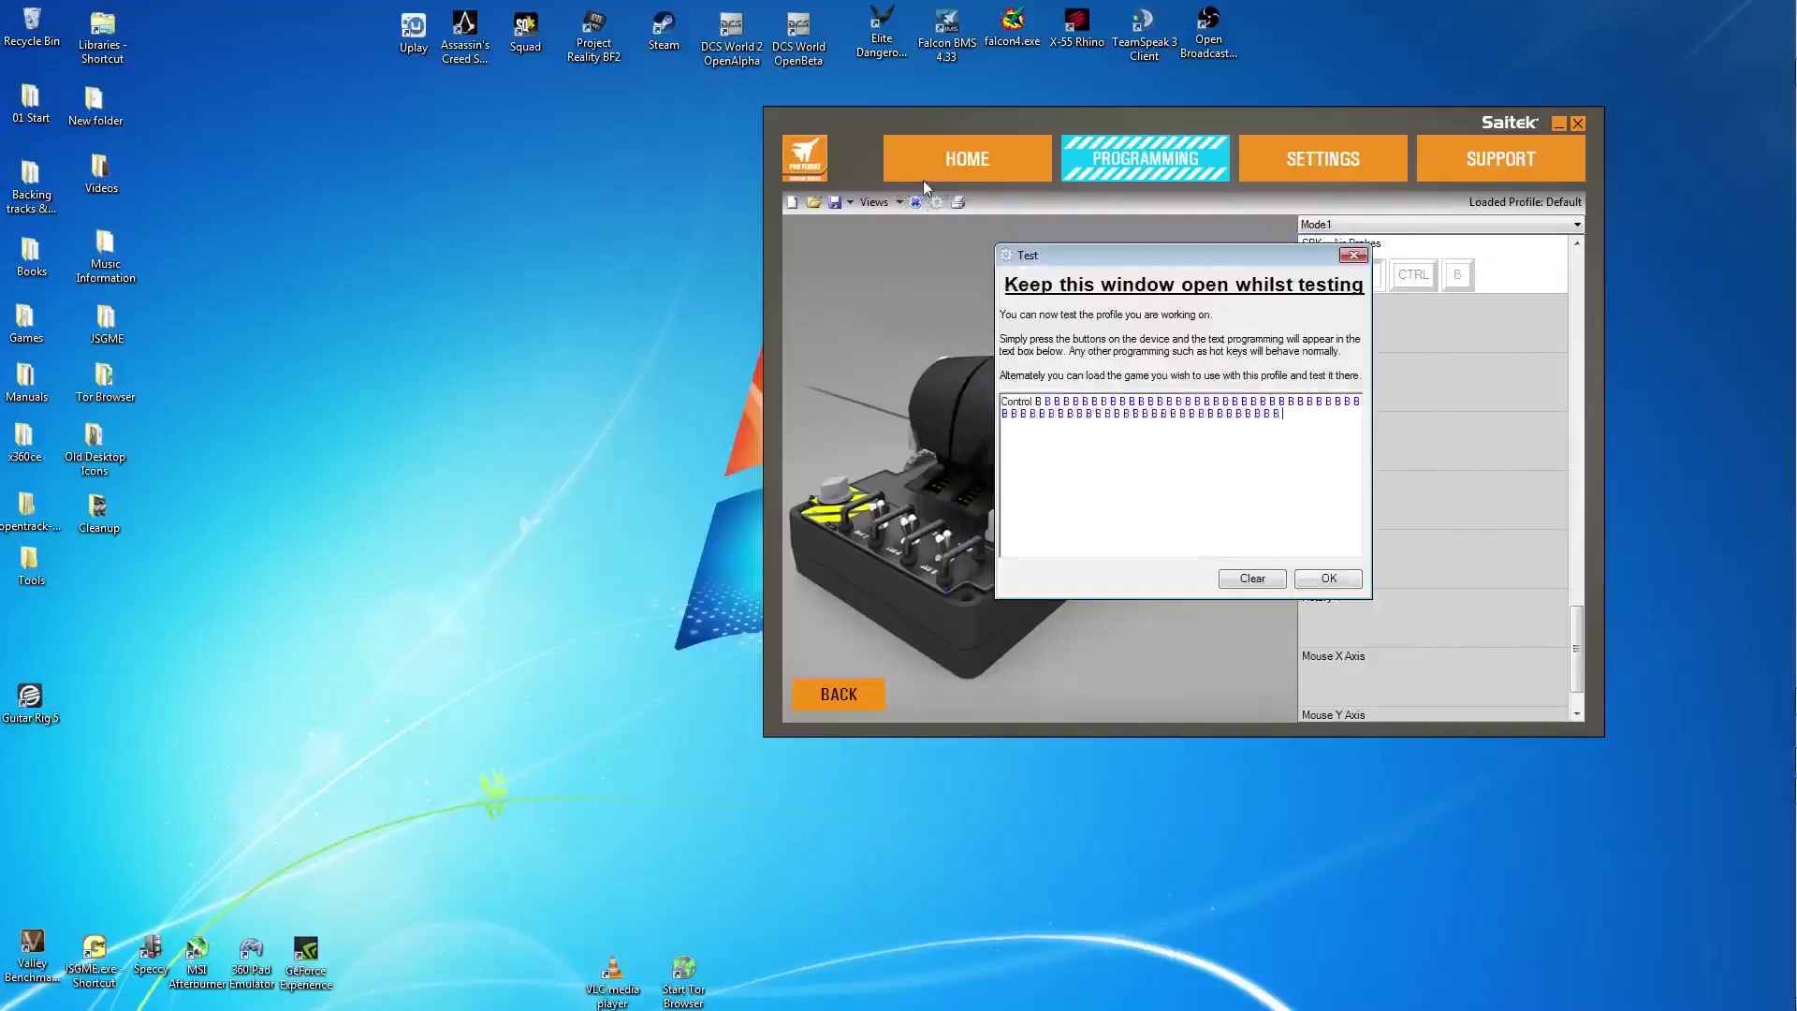
pyautogui.hotkey('ctrl', 'b')
pyautogui.hotkey('shift', 'b')
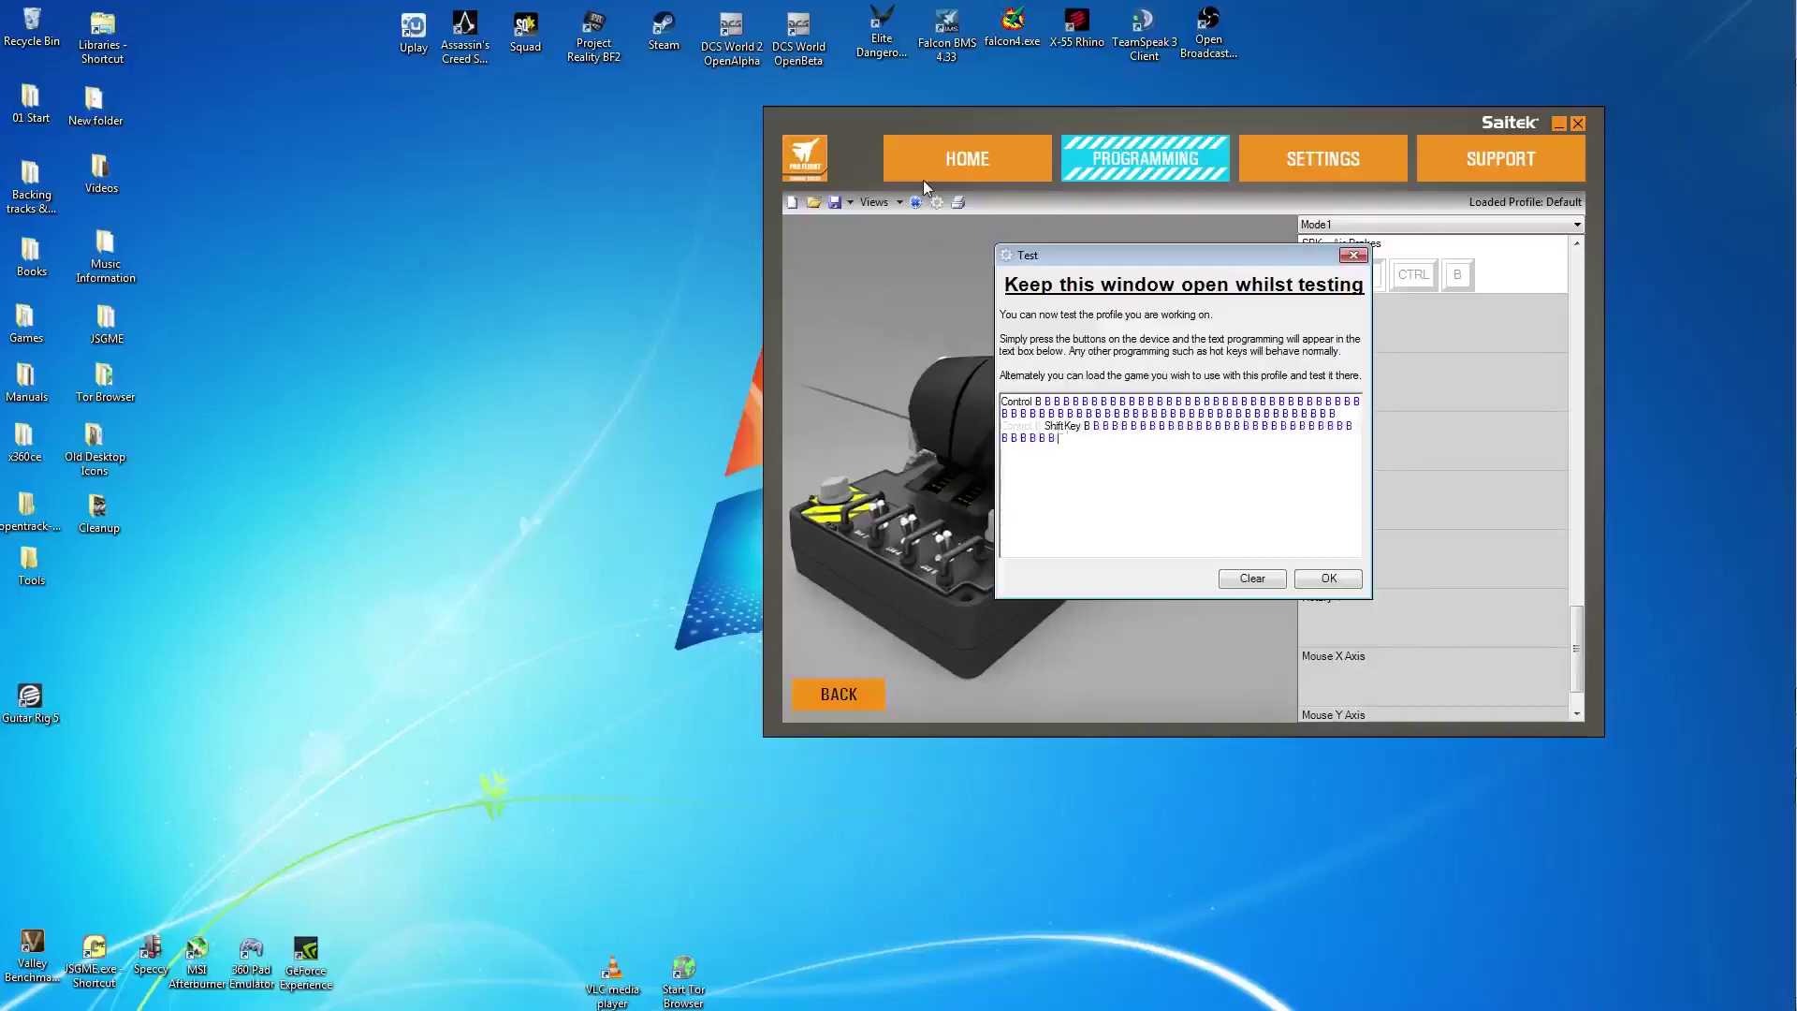
pyautogui.hotkey('shift', 'b')
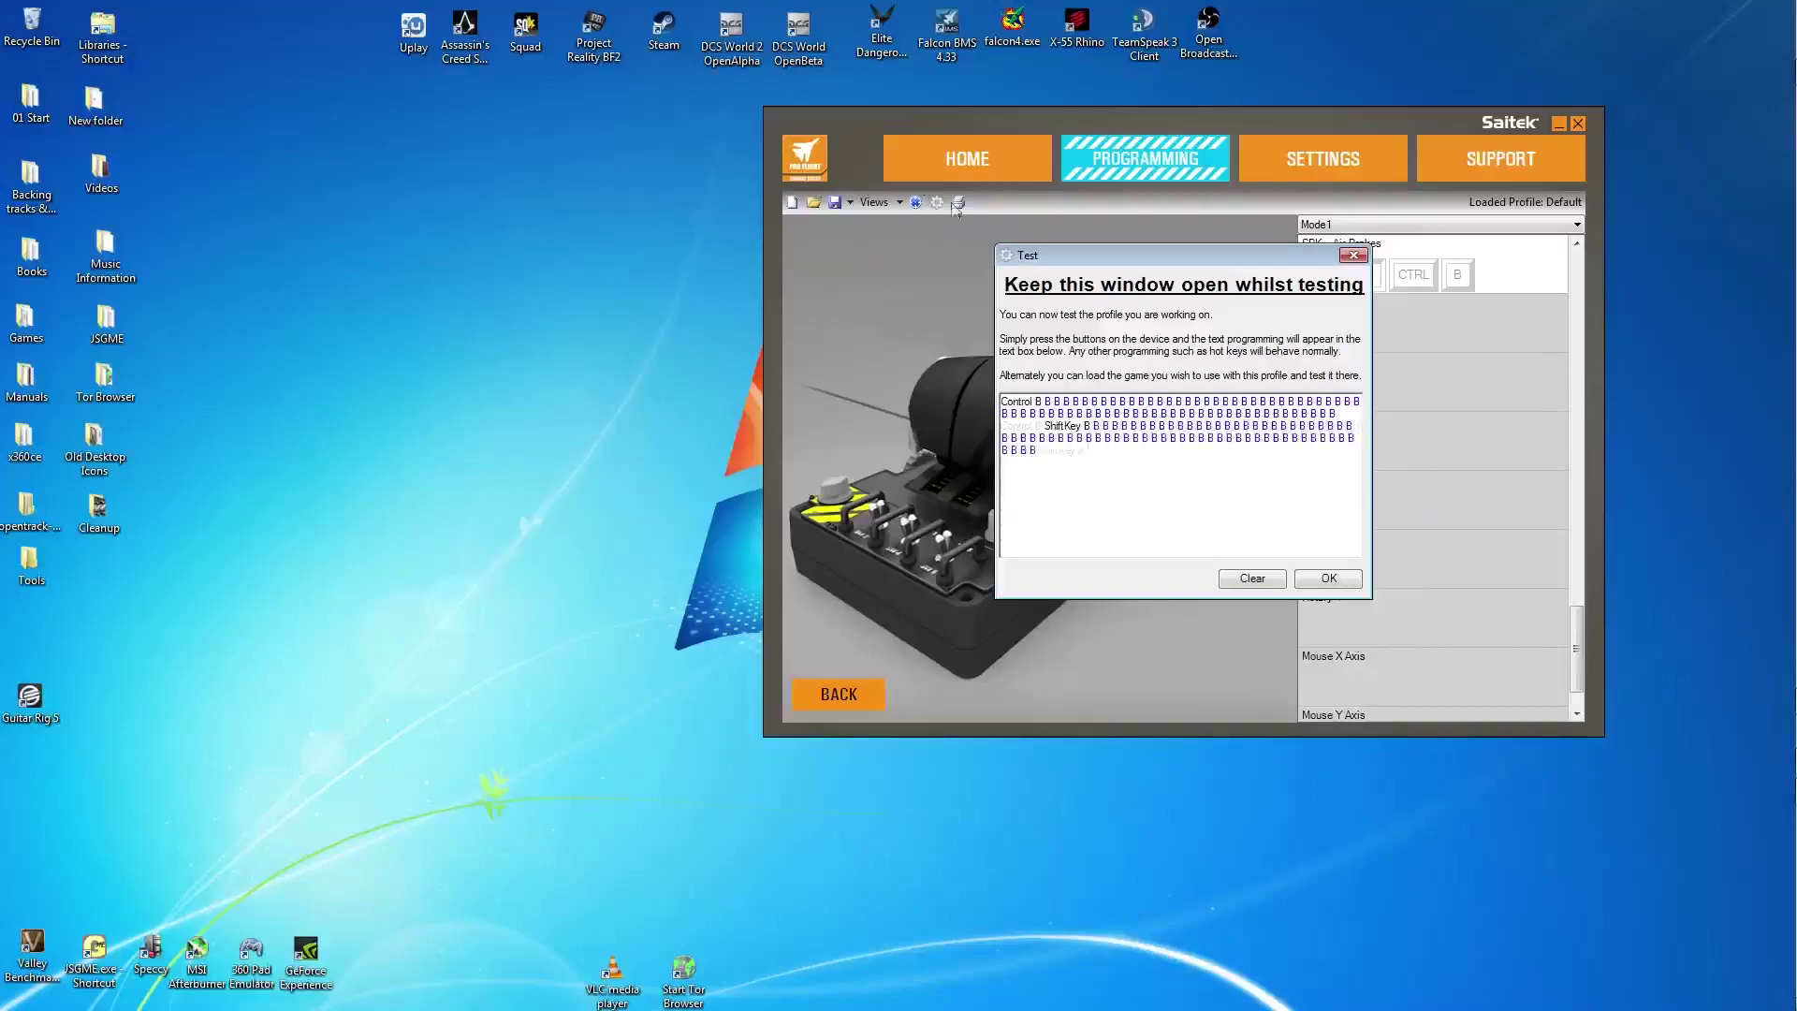
pyautogui.click(1271, 582)
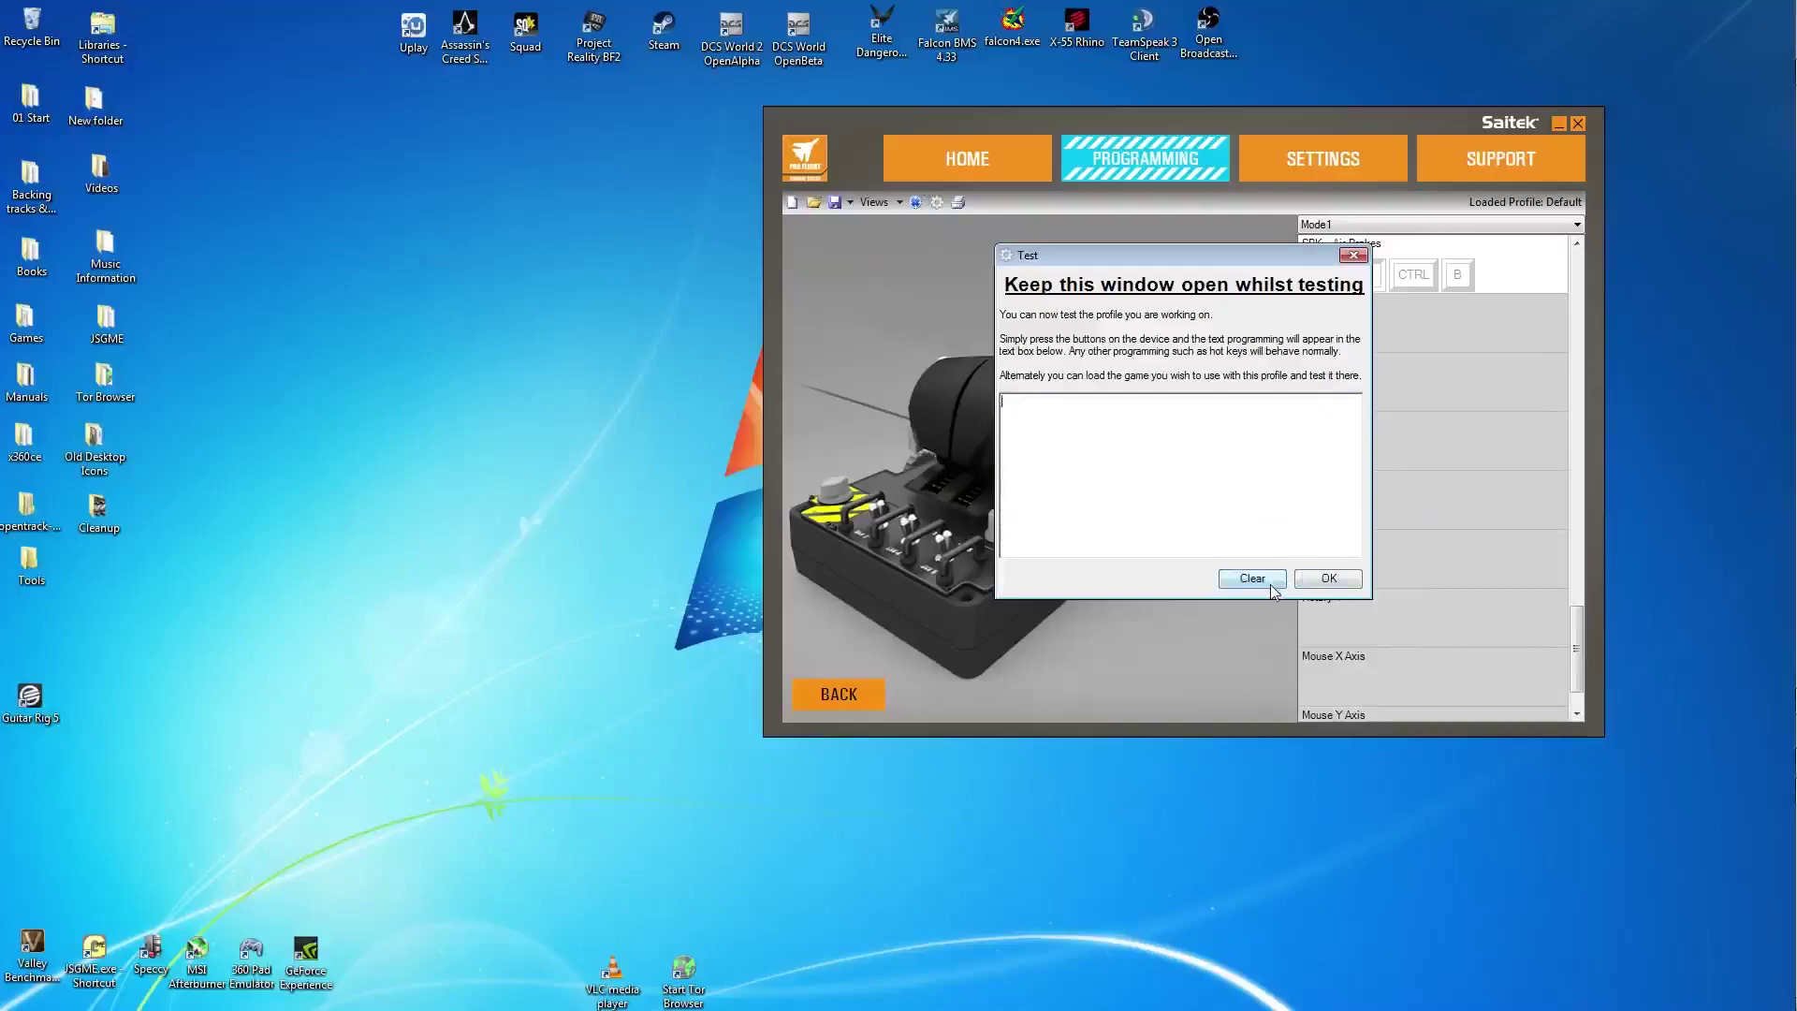
pyautogui.click(1322, 577)
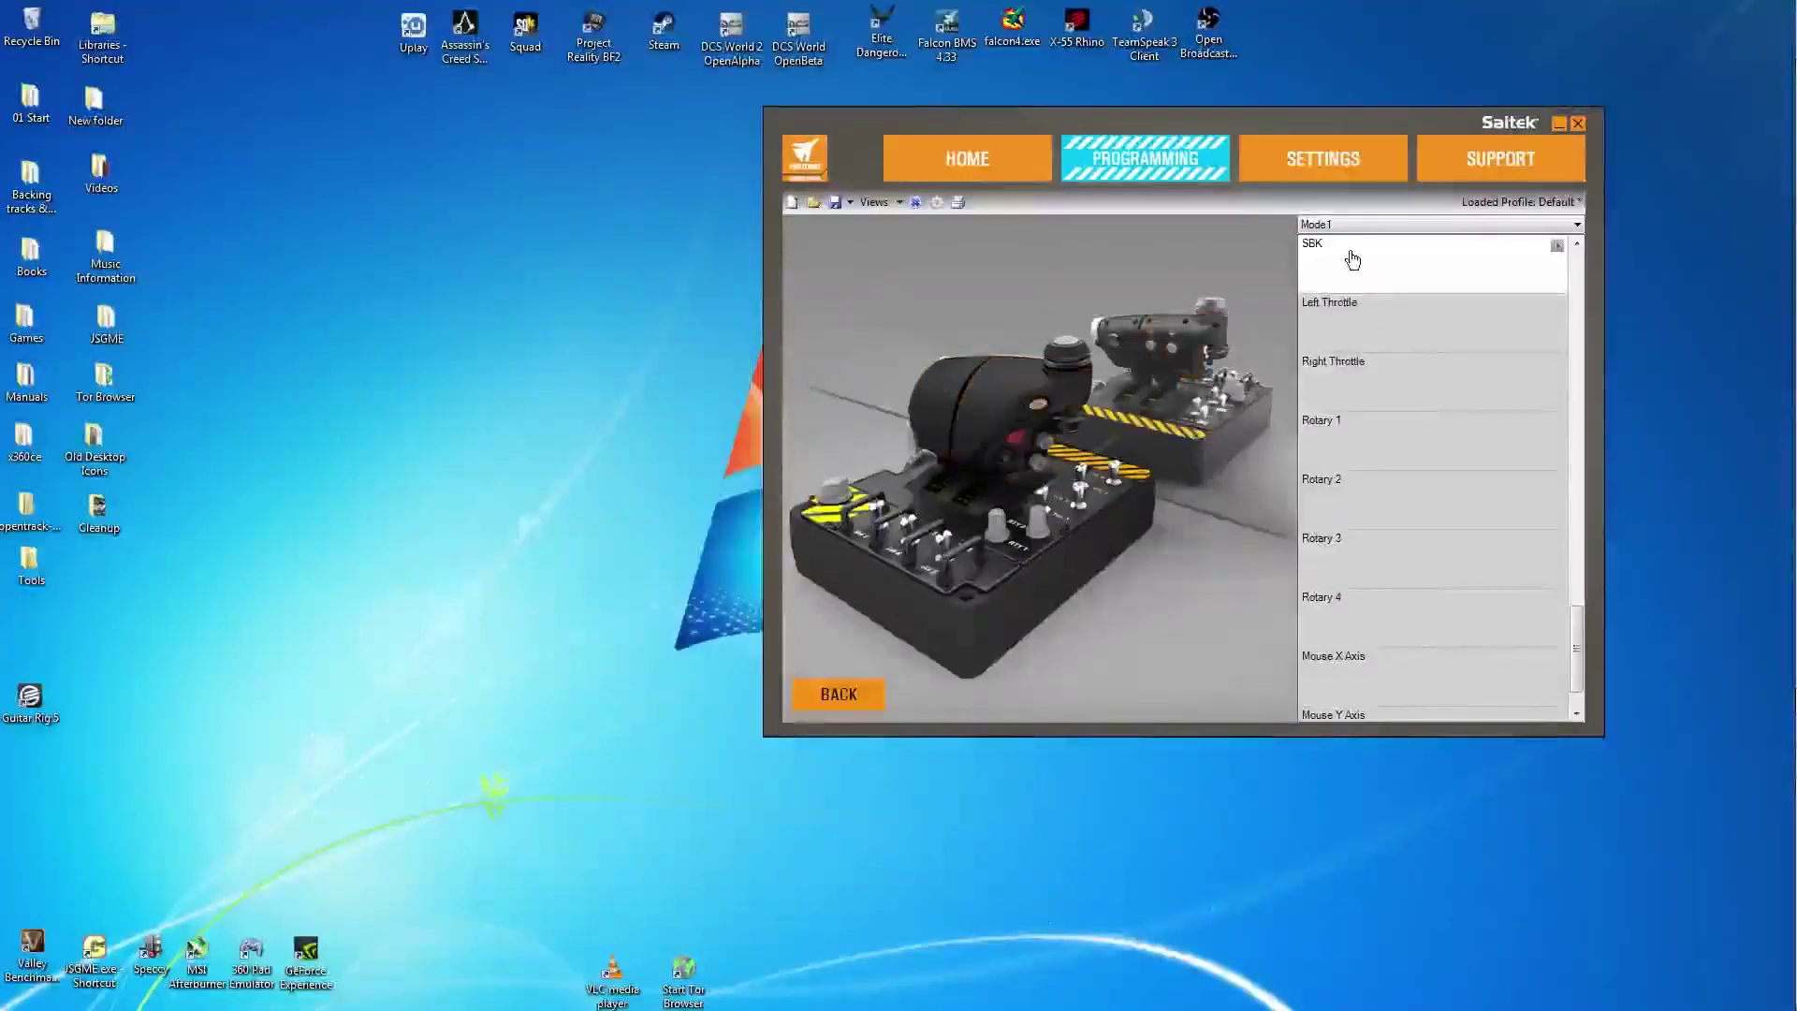
# - Start a new advanced command for SBK and name it 'Air Brakes' instead of 'Speed Brakes'
pyautogui.click(1557, 246)
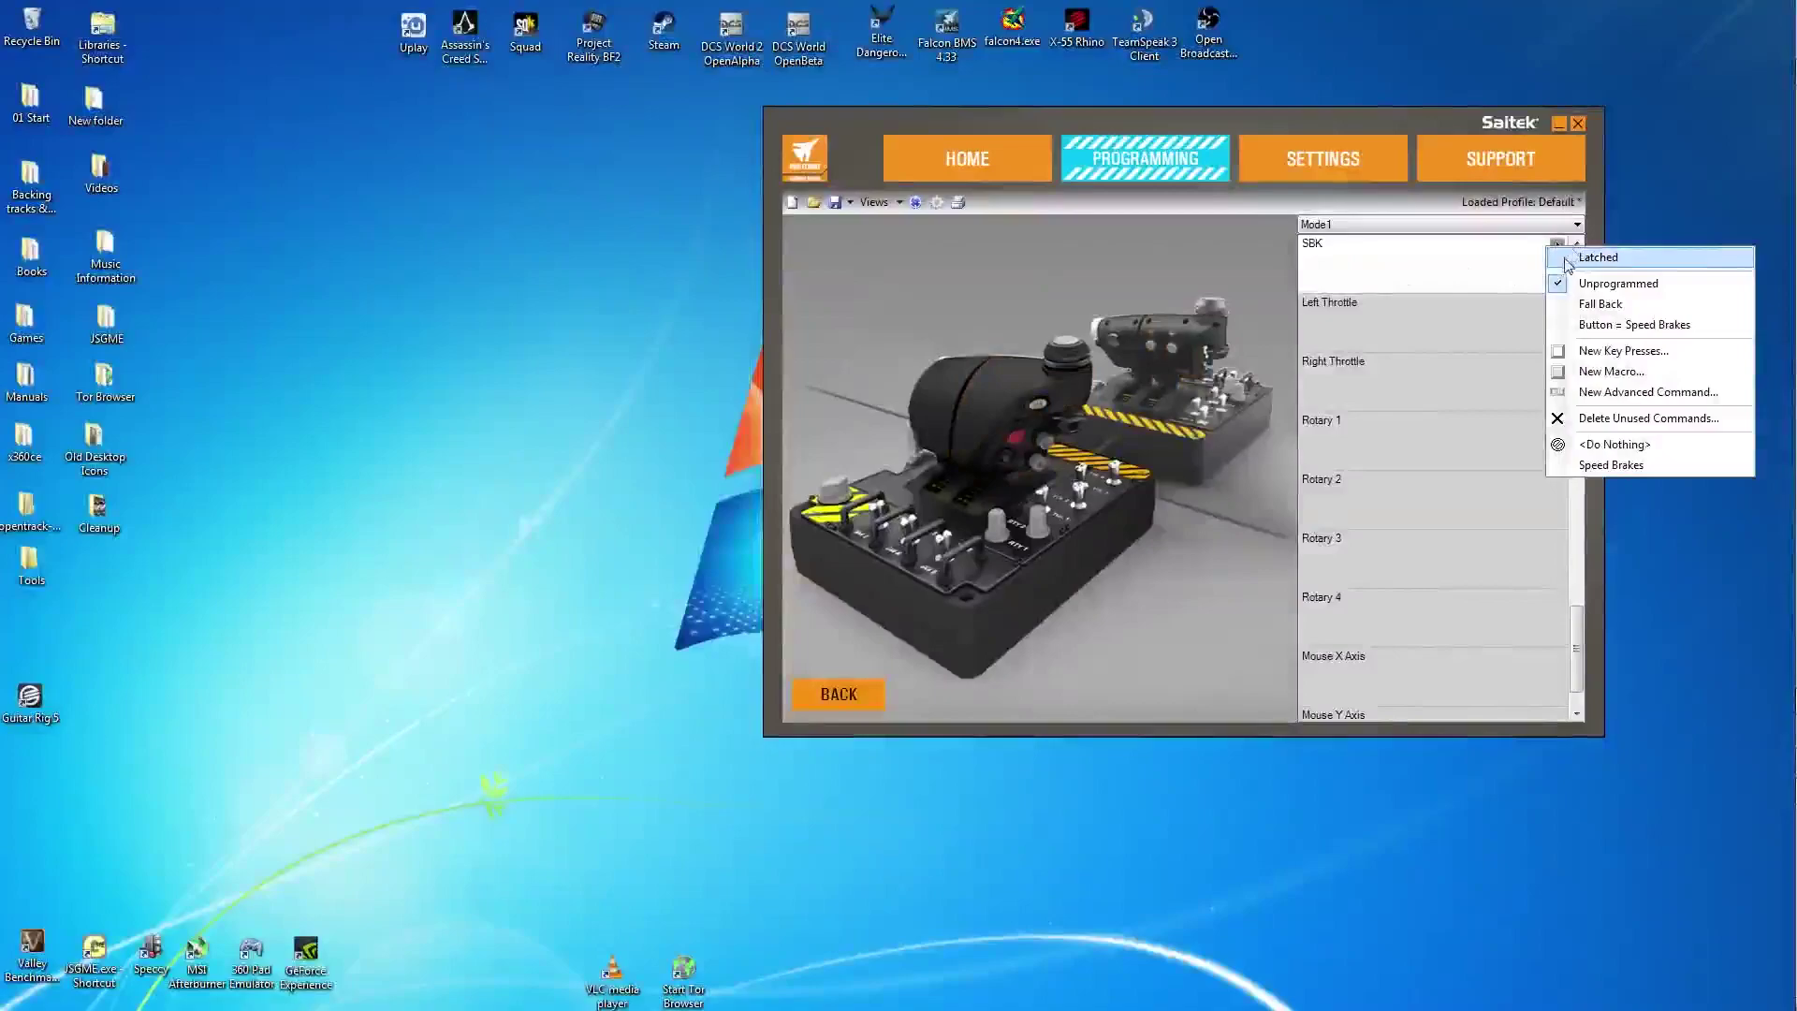
pyautogui.click(1594, 393)
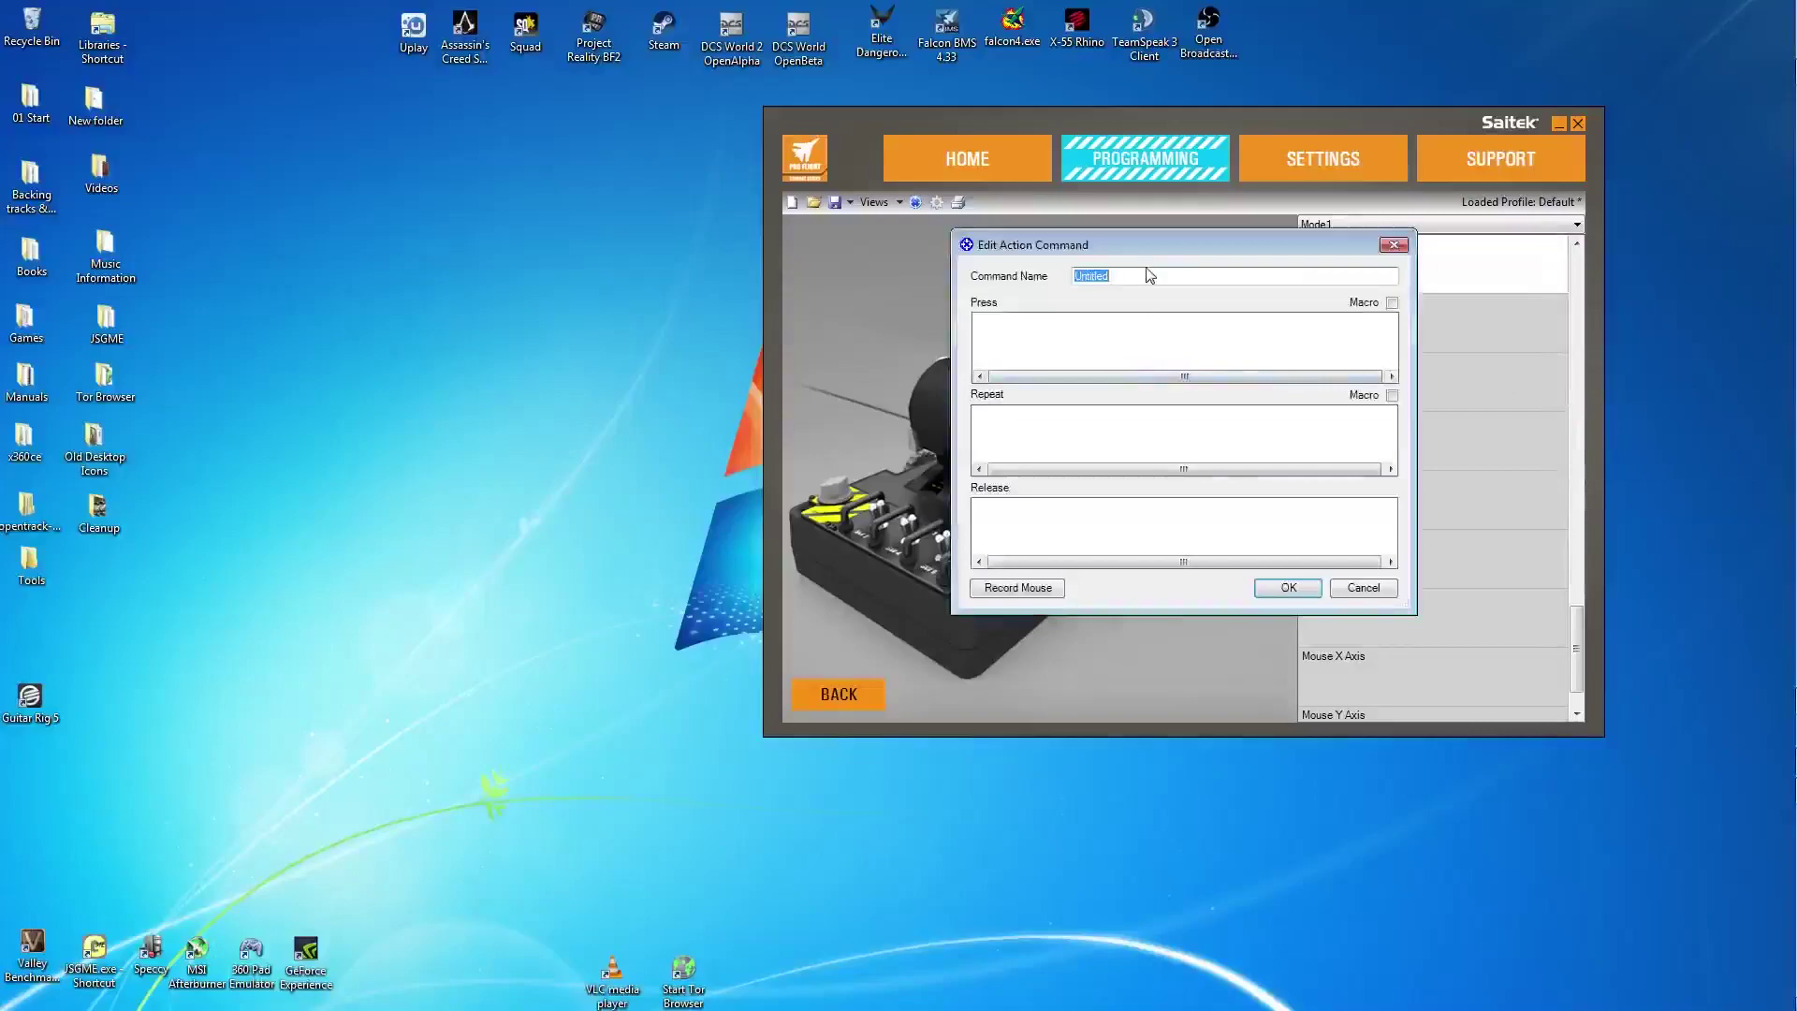
pyautogui.write('Speed Brakes')
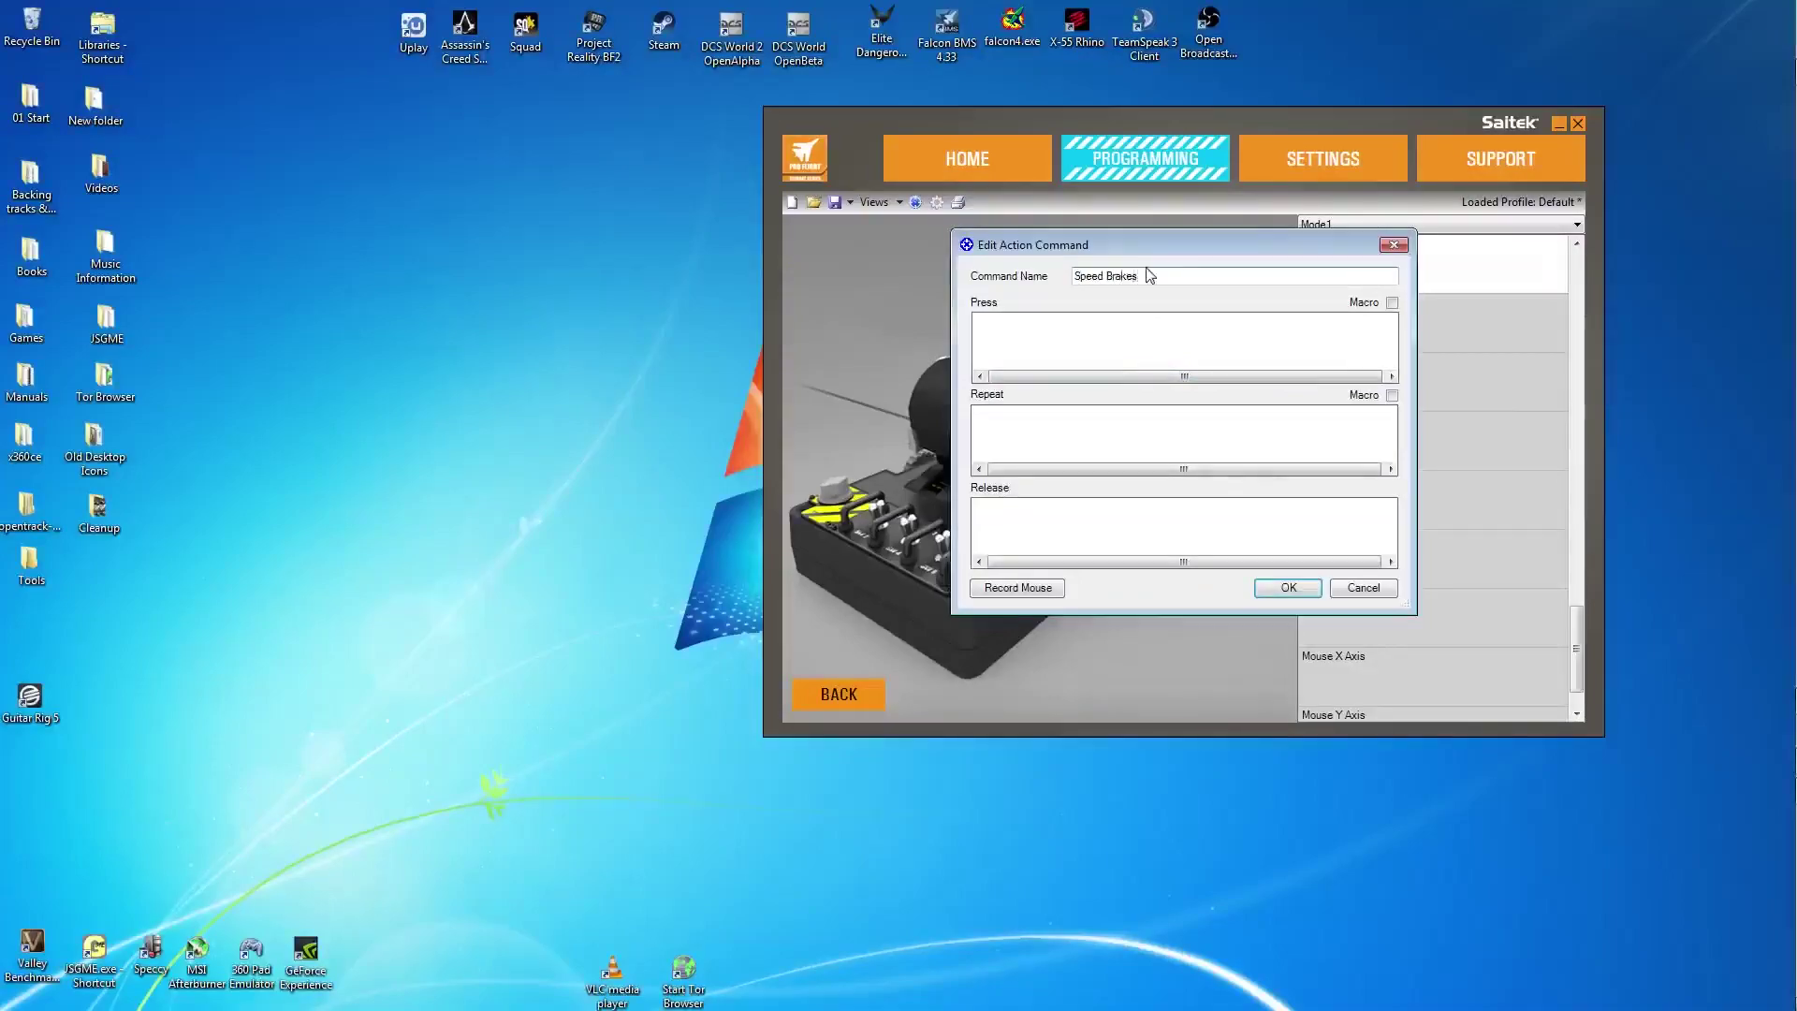
pyautogui.press('BackSpace')
pyautogui.press('BackSpace')
pyautogui.press('BackSpace')
pyautogui.press('BackSpace')
pyautogui.press('BackSpace')
pyautogui.press('BackSpace')
pyautogui.press('BackSpace')
pyautogui.press('BackSpace')
pyautogui.press('BackSpace')
pyautogui.press('BackSpace')
pyautogui.press('BackSpace')
pyautogui.write('Air Brakes')
# - Record CTRL, B, CTRL, B as the press sequence and quantize its delays to zero
pyautogui.click(1053, 353)
pyautogui.press('ctrl')
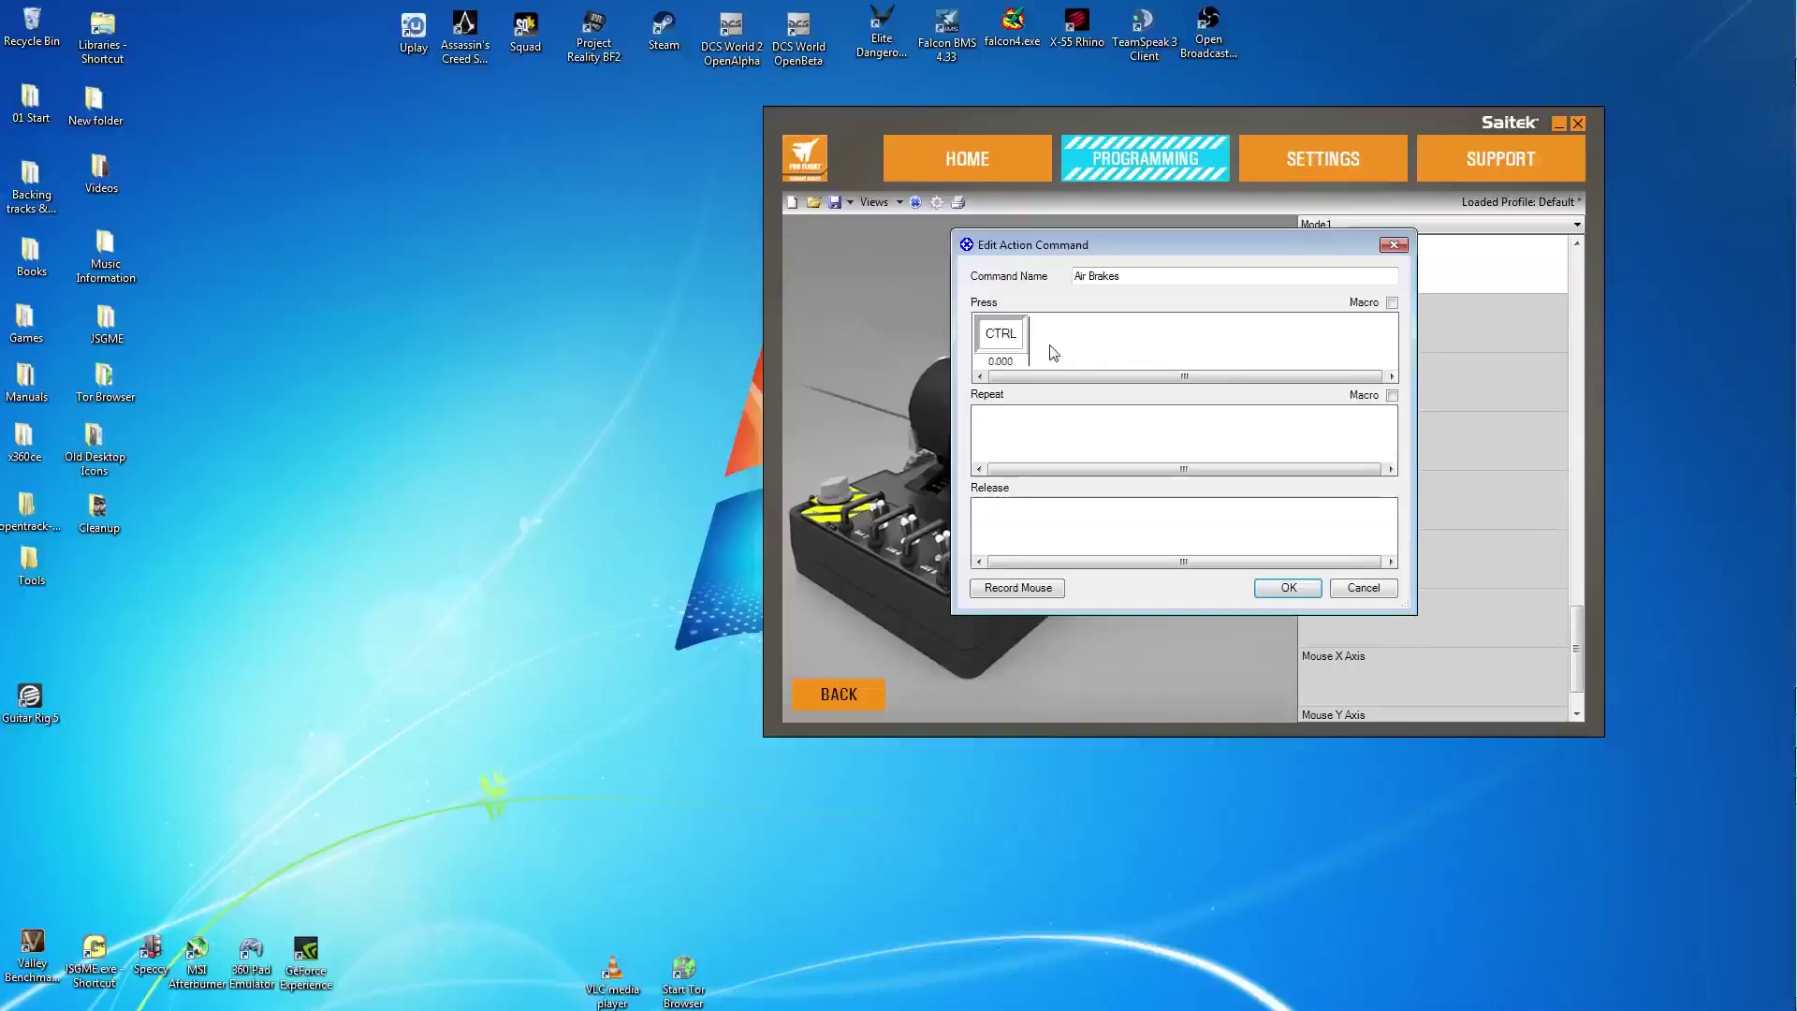
pyautogui.press('b')
pyautogui.press('ctrl')
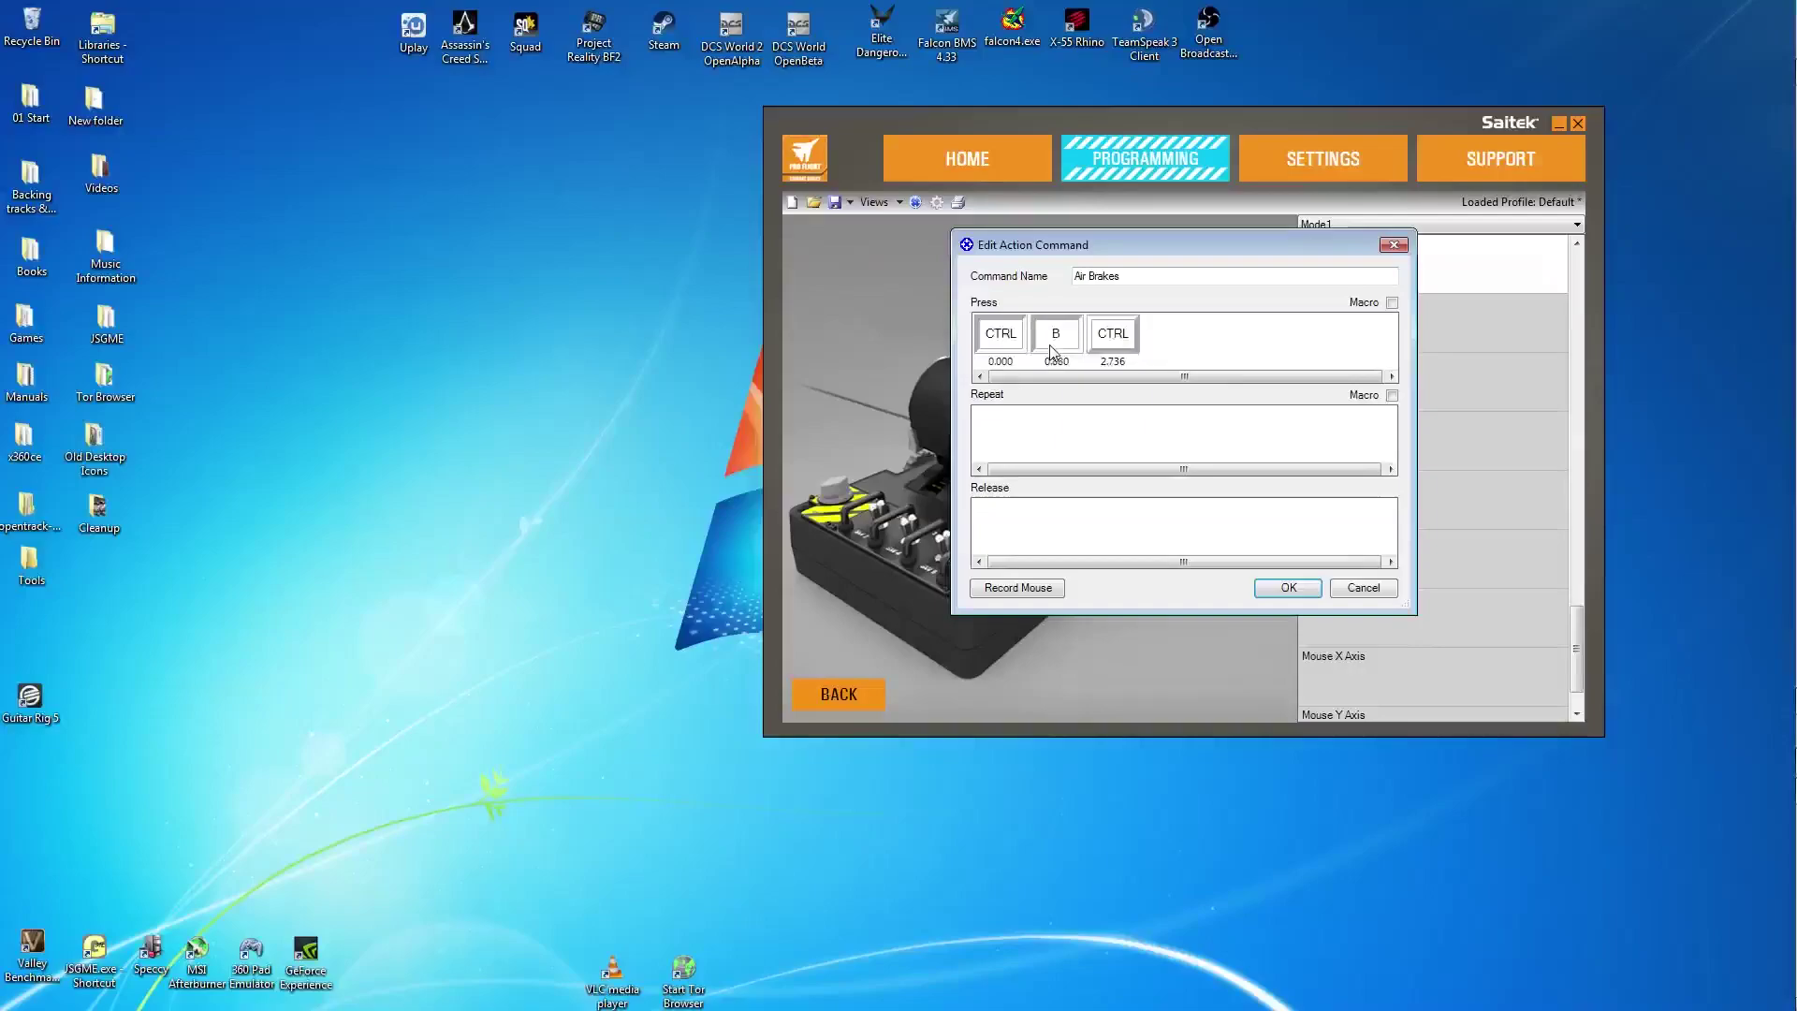
pyautogui.press('b')
pyautogui.rightClick(1274, 341)
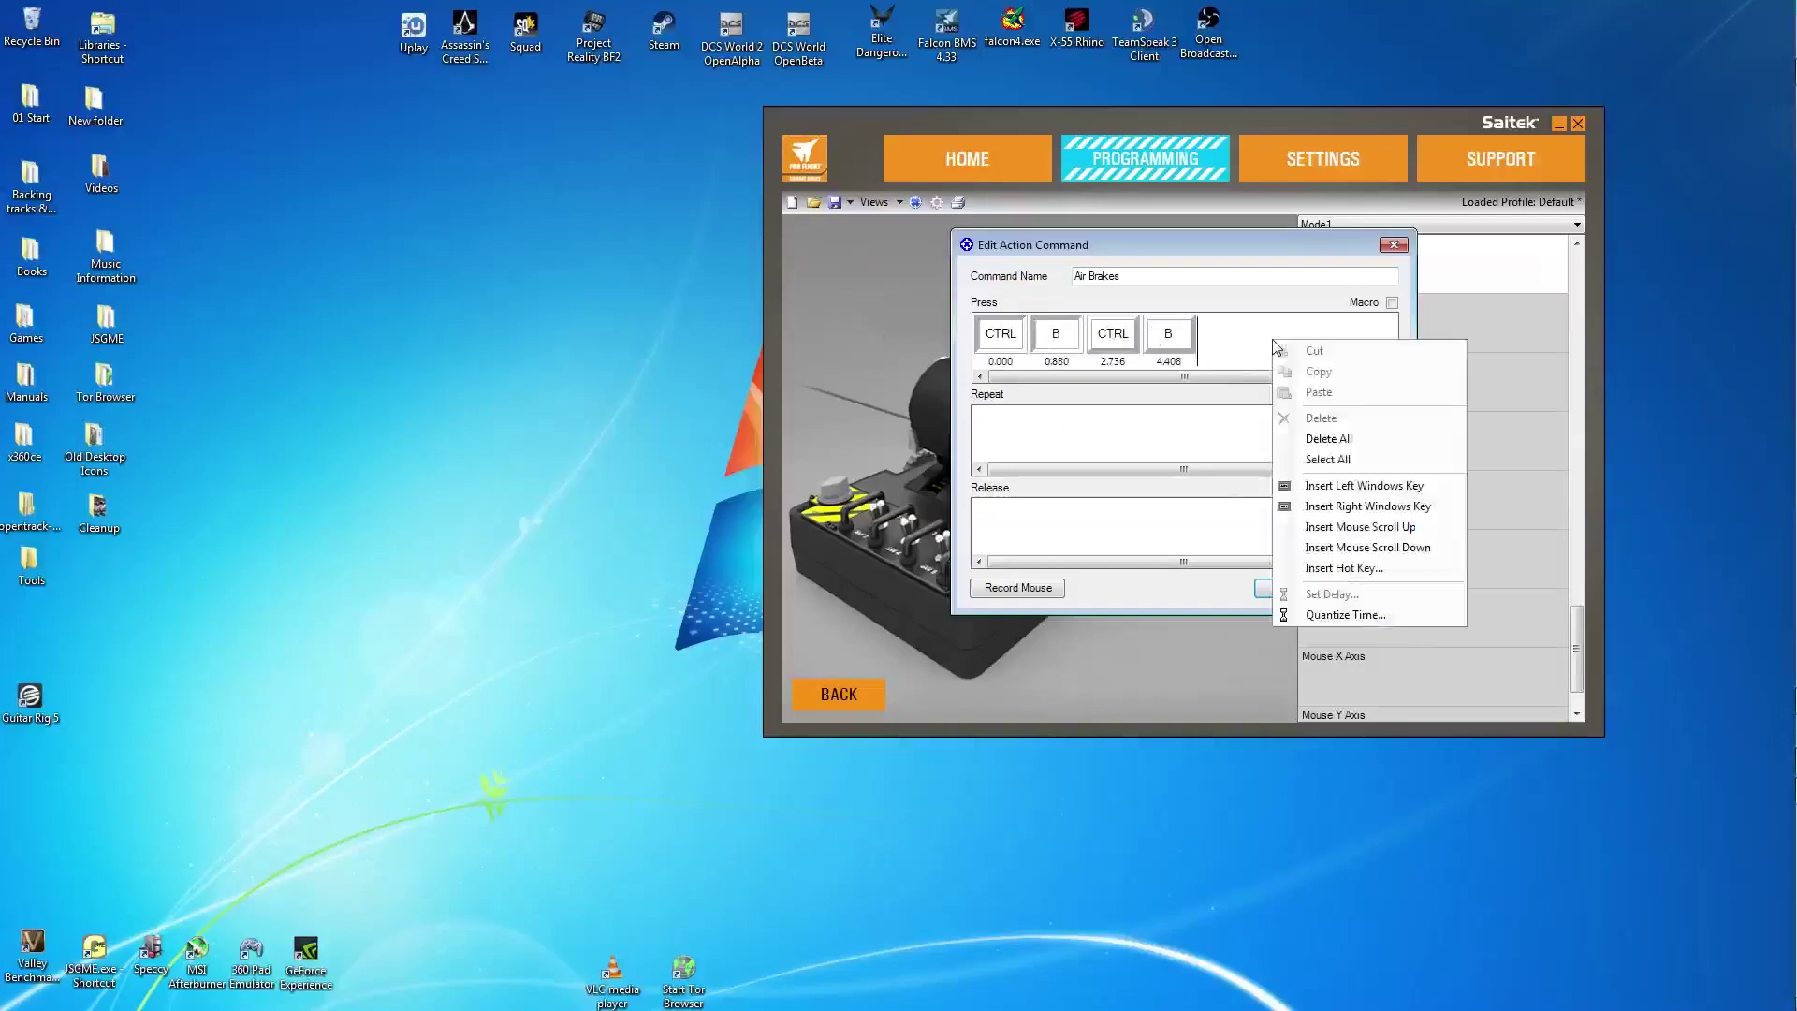
pyautogui.click(1338, 614)
pyautogui.click(1215, 468)
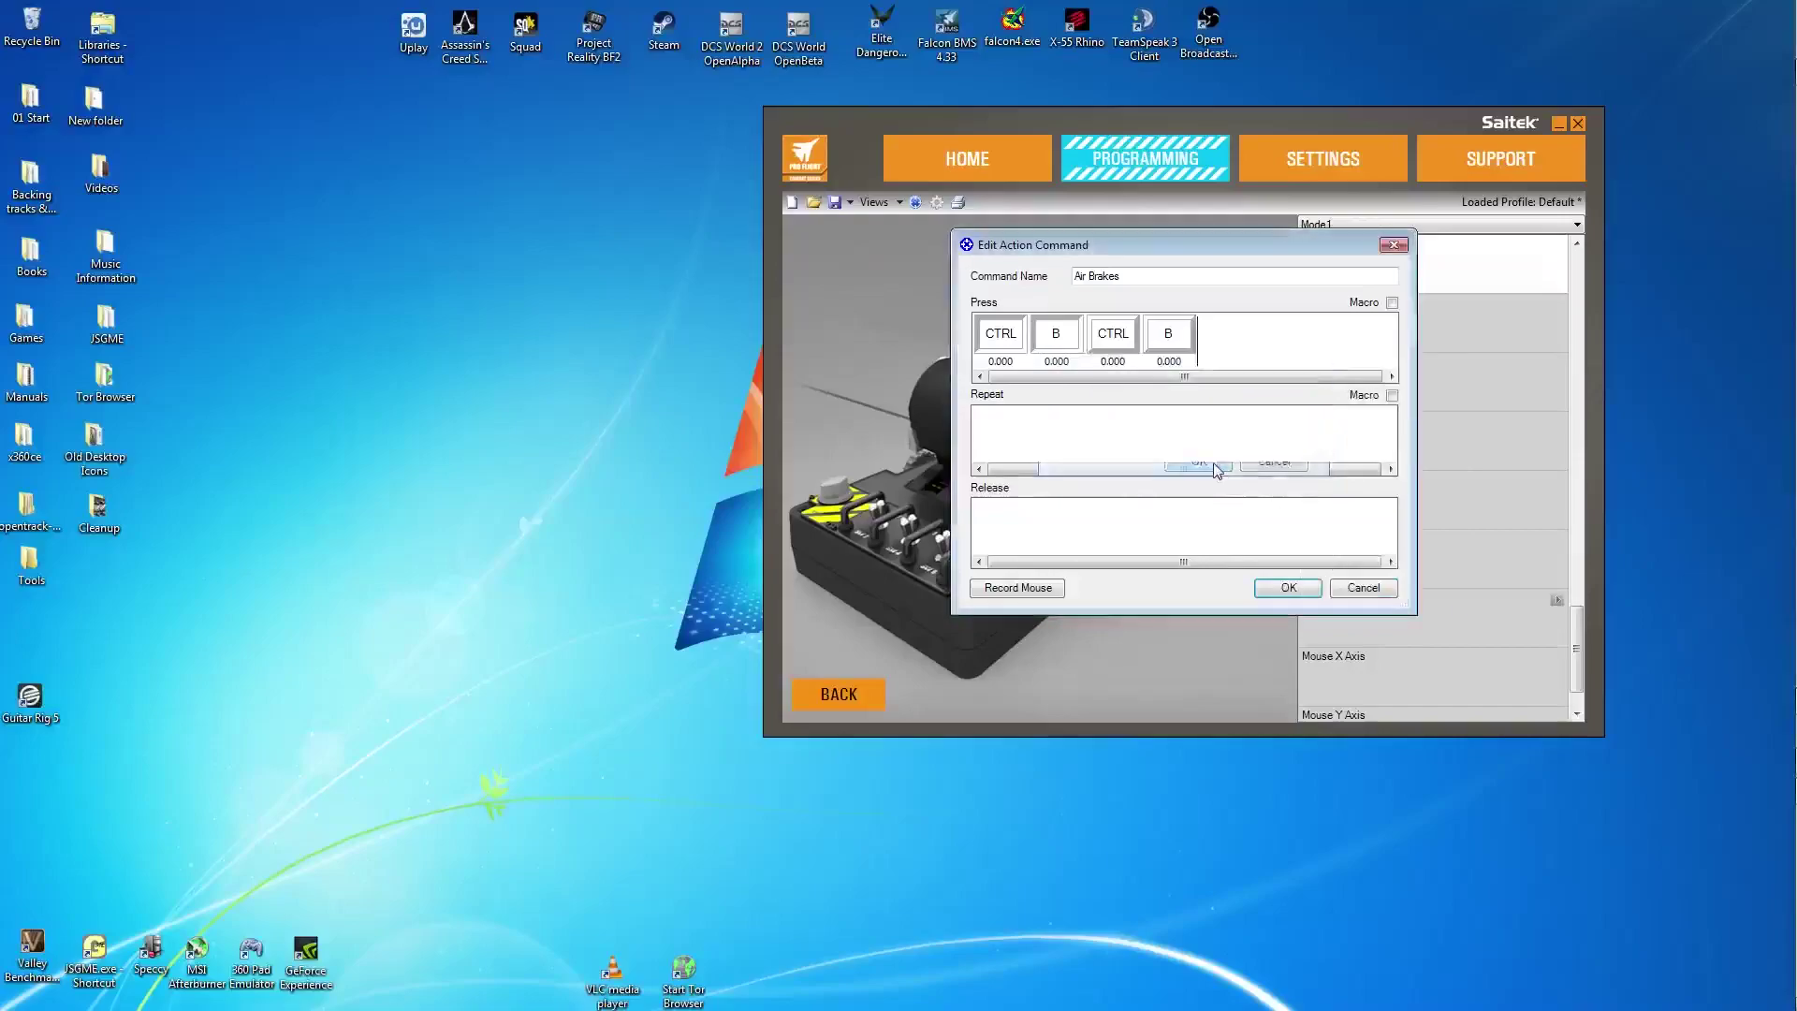
# - Set a 2-second delay on the second CTRL, B press pair
pyautogui.click(1121, 341)
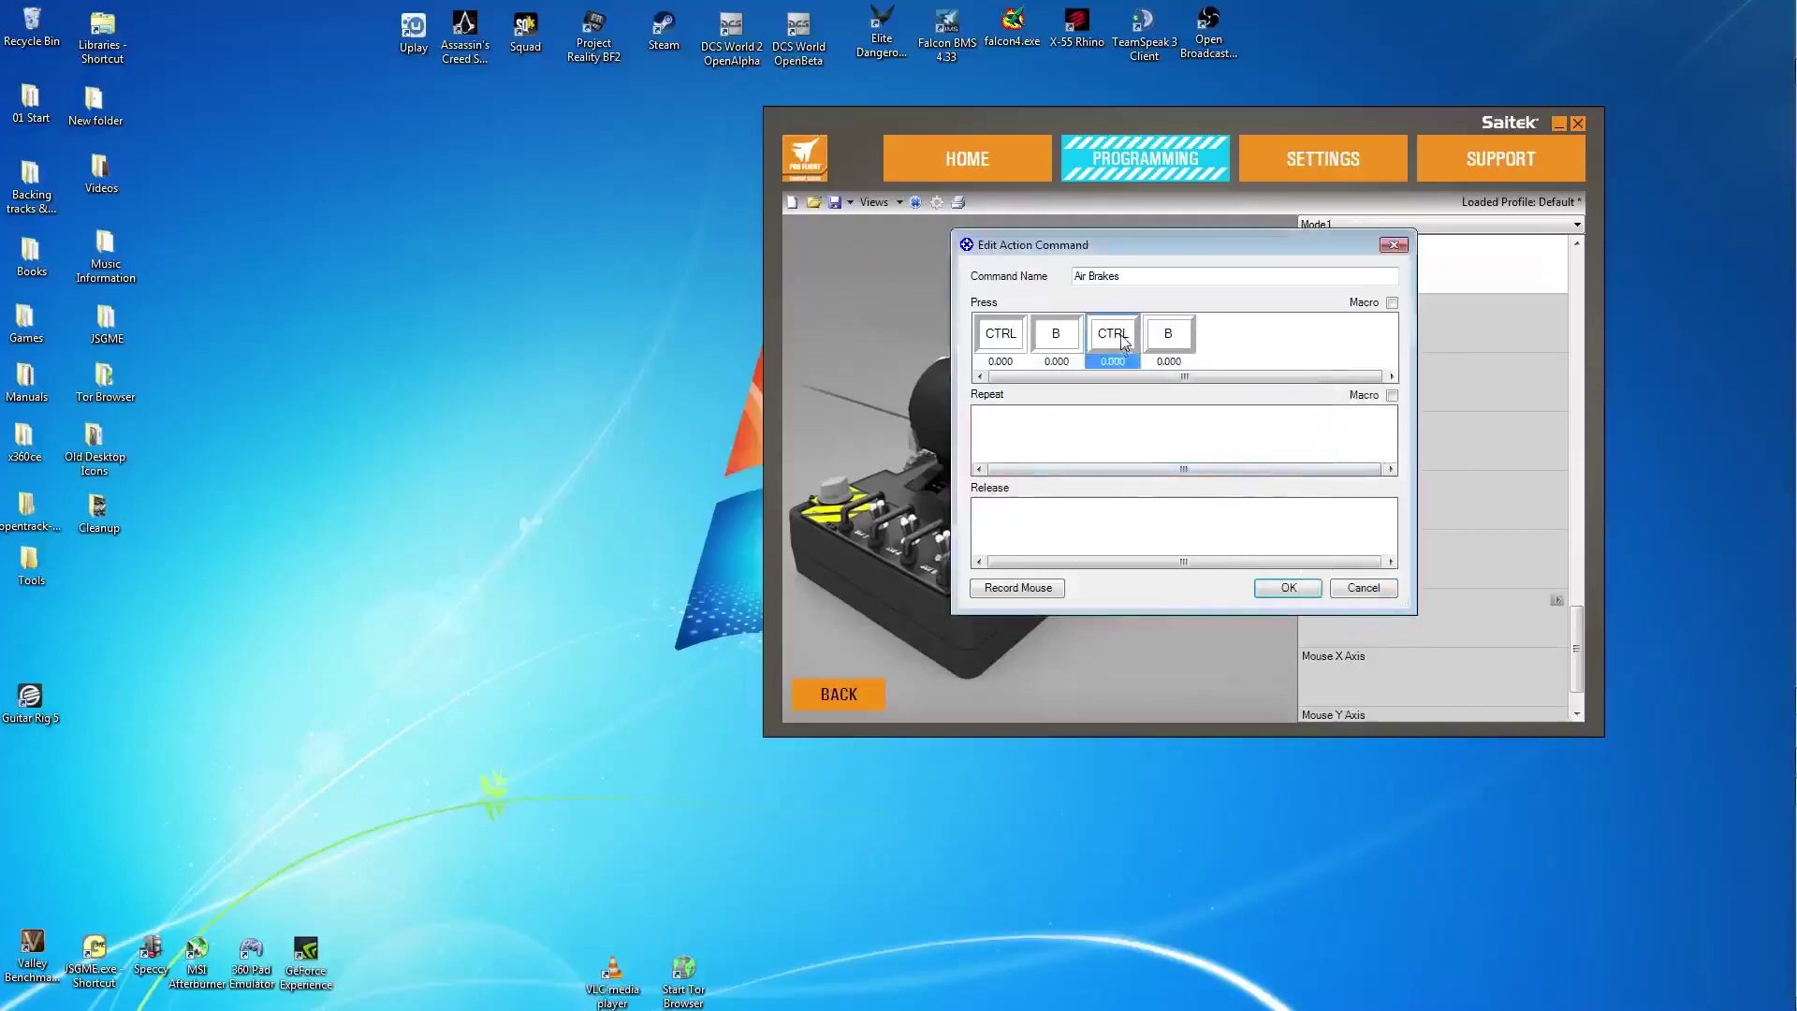
pyautogui.rightClick(1123, 341)
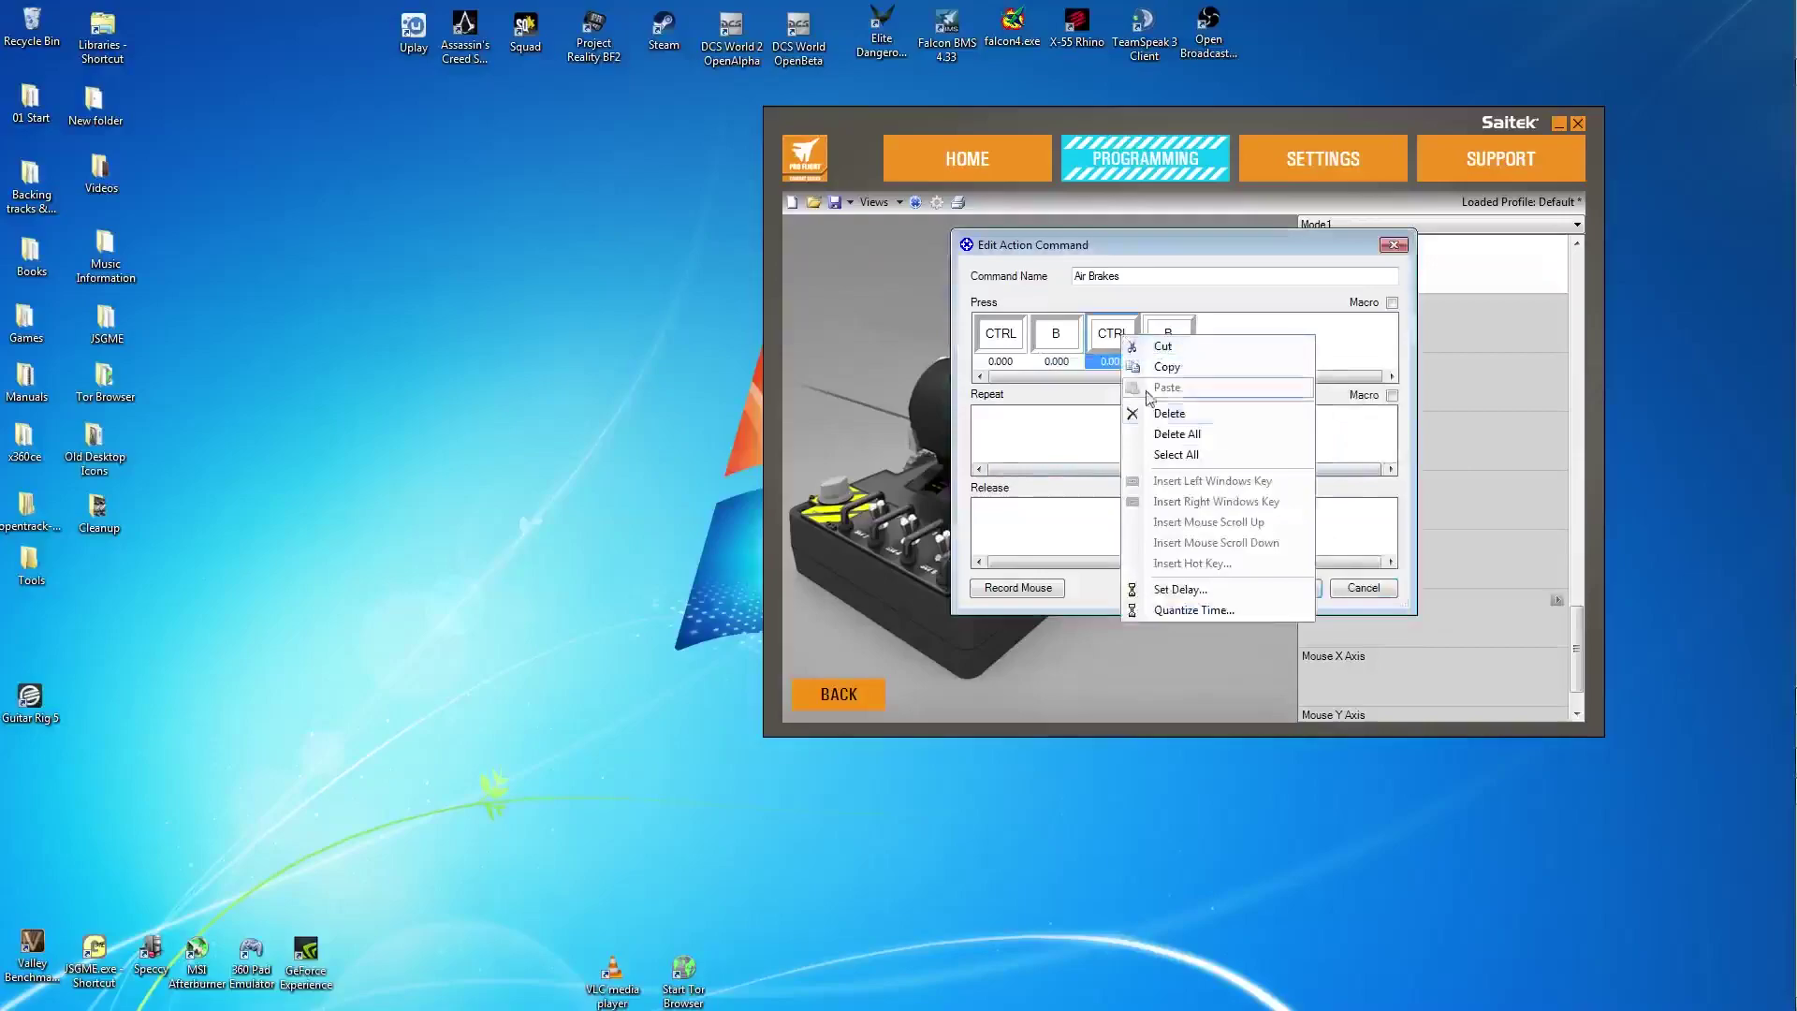
pyautogui.click(1193, 589)
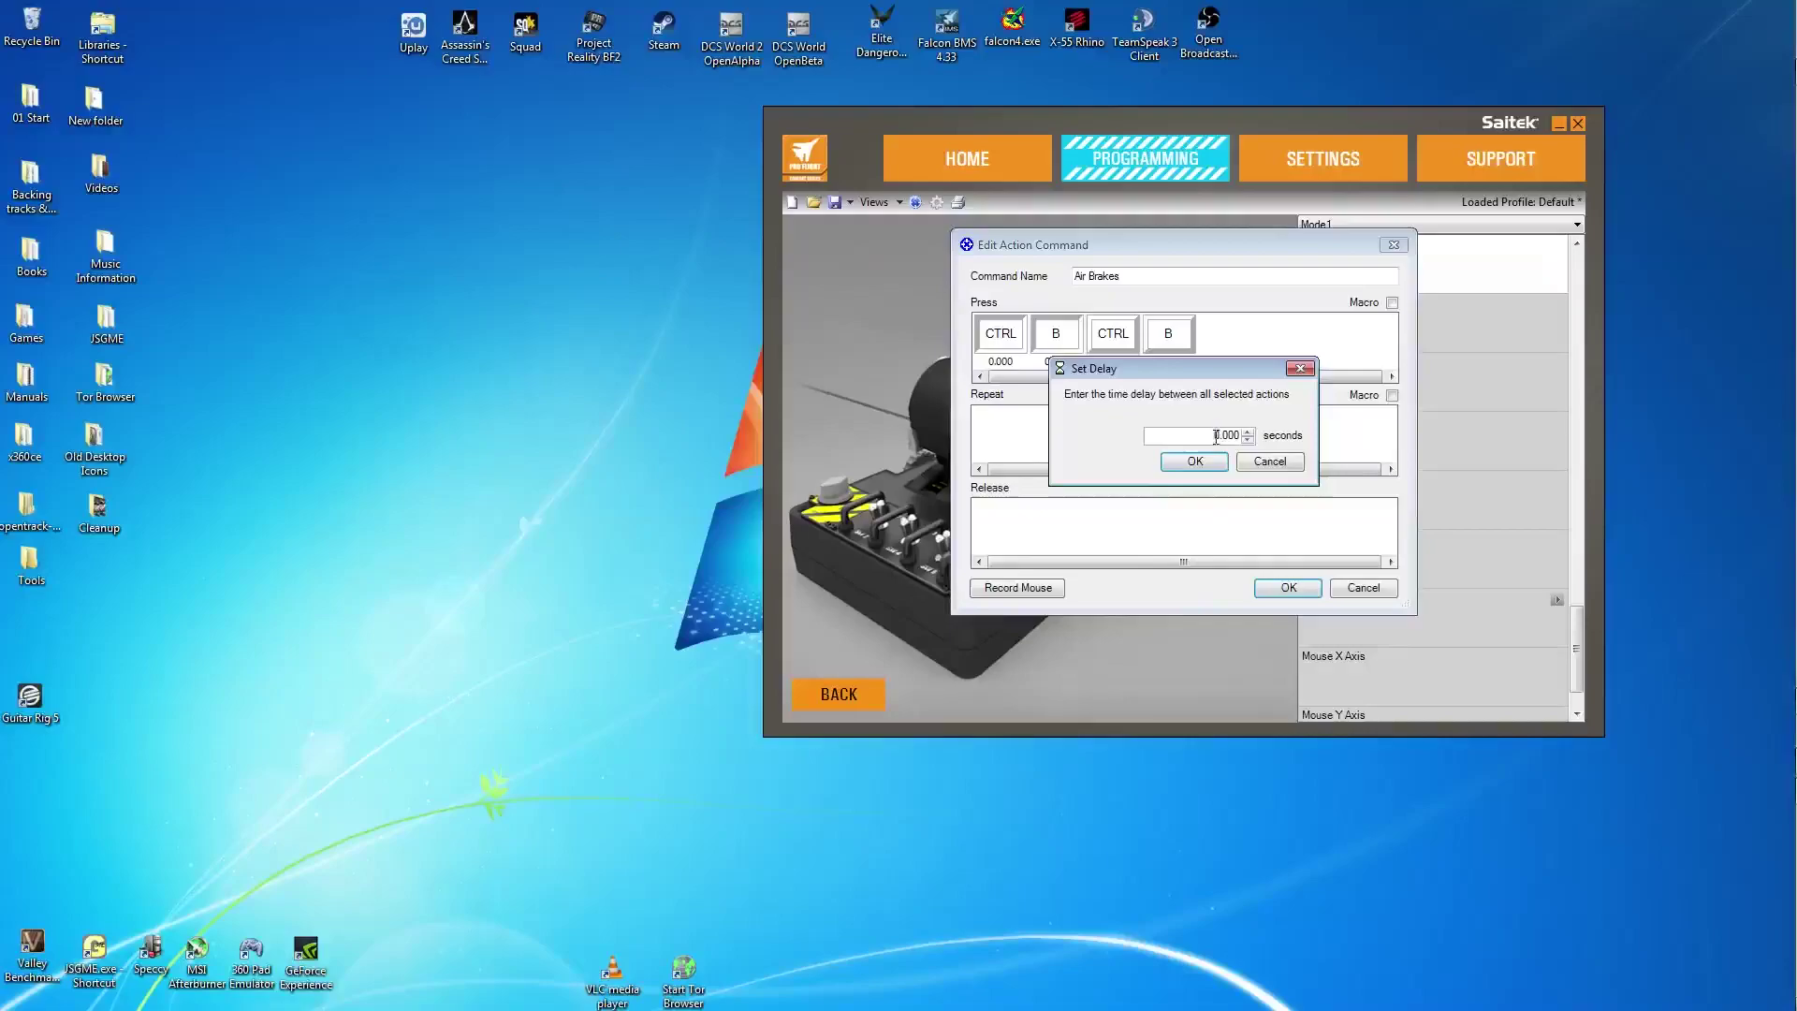
pyautogui.moveTo(1213, 436); pyautogui.dragTo(1217, 436)
pyautogui.write('2')
pyautogui.click(1195, 462)
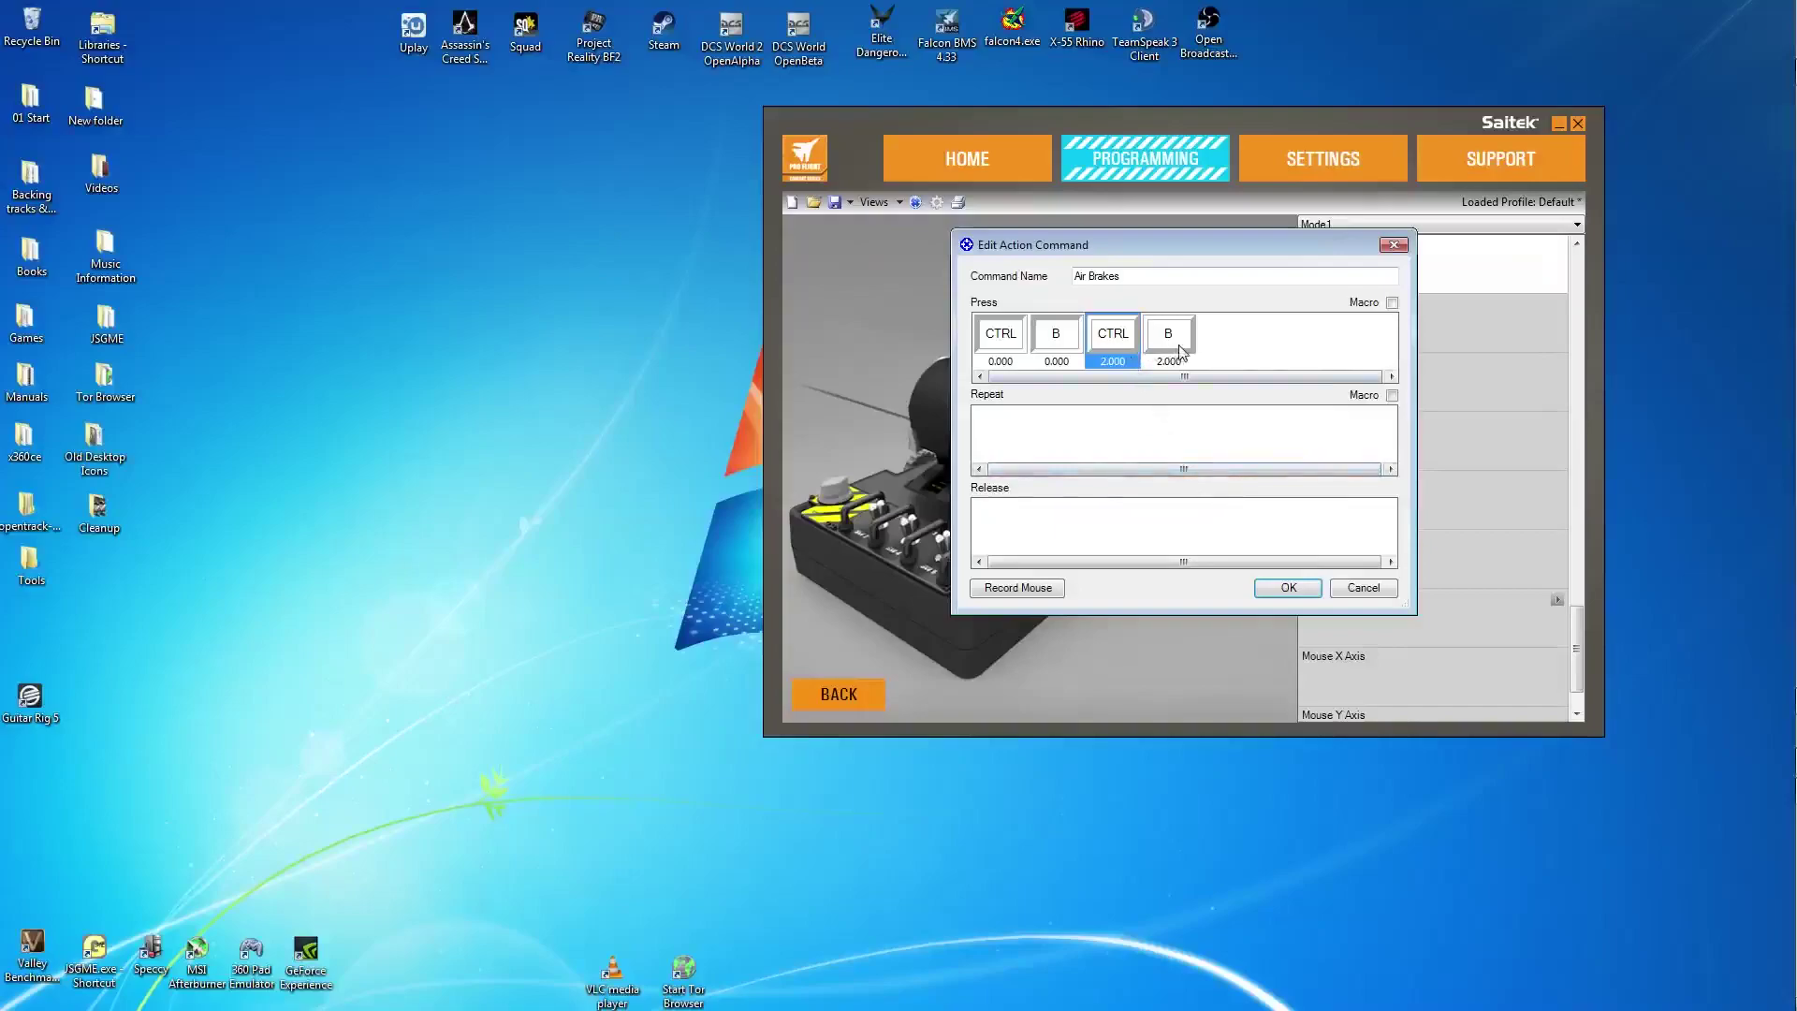
pyautogui.click(1113, 536)
# - Record SHIFT B SHIFT B as the release sequence and quantize all release delays to 0
pyautogui.press('shift')
pyautogui.press('b')
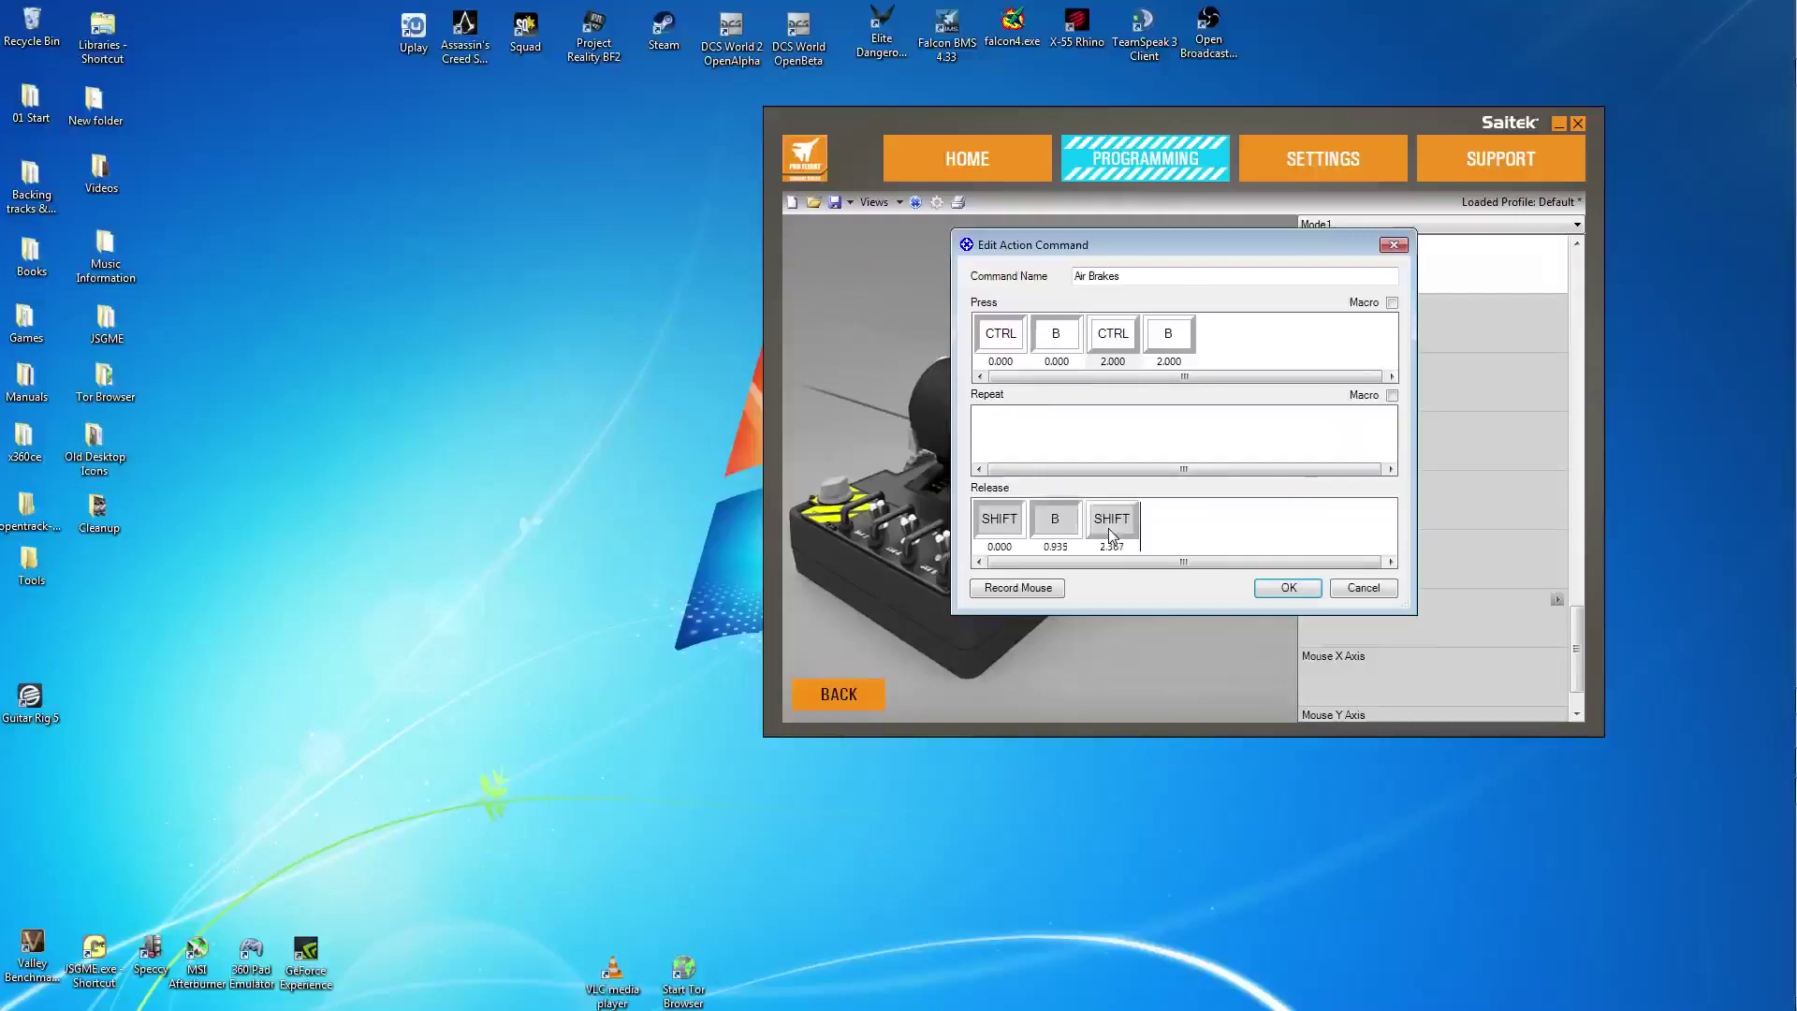
pyautogui.press('b')
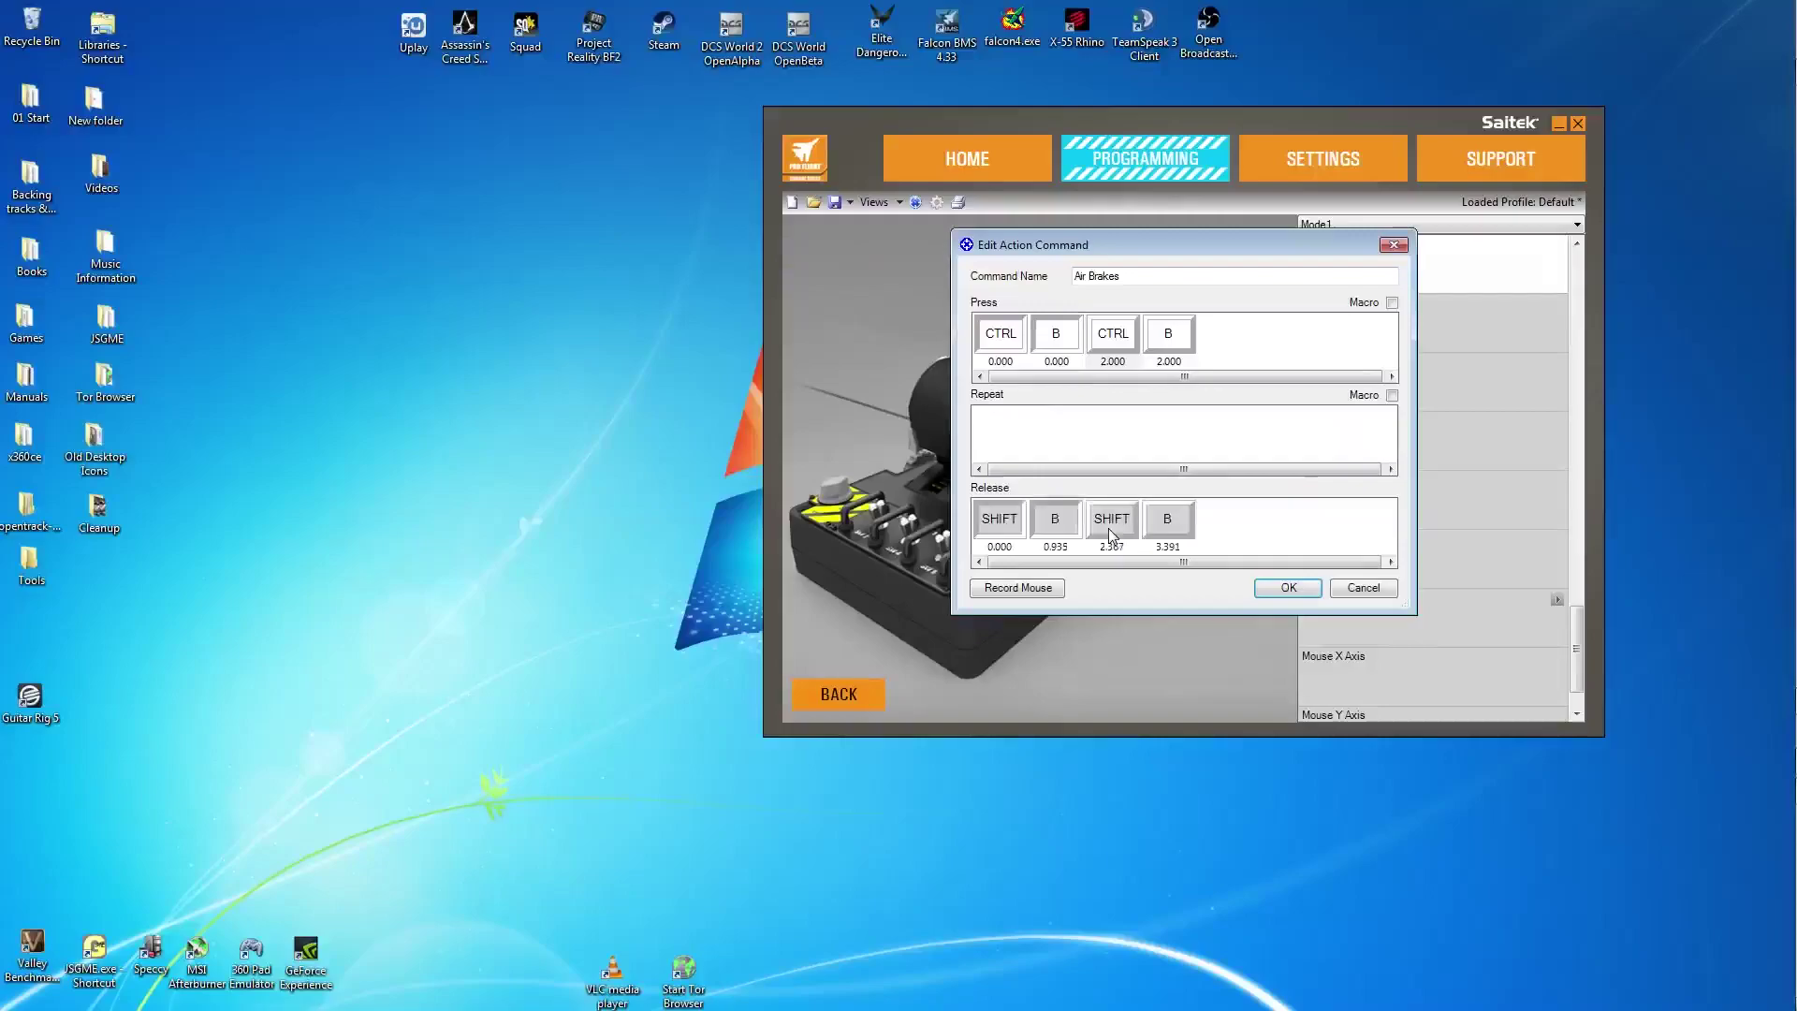
pyautogui.rightClick(1224, 529)
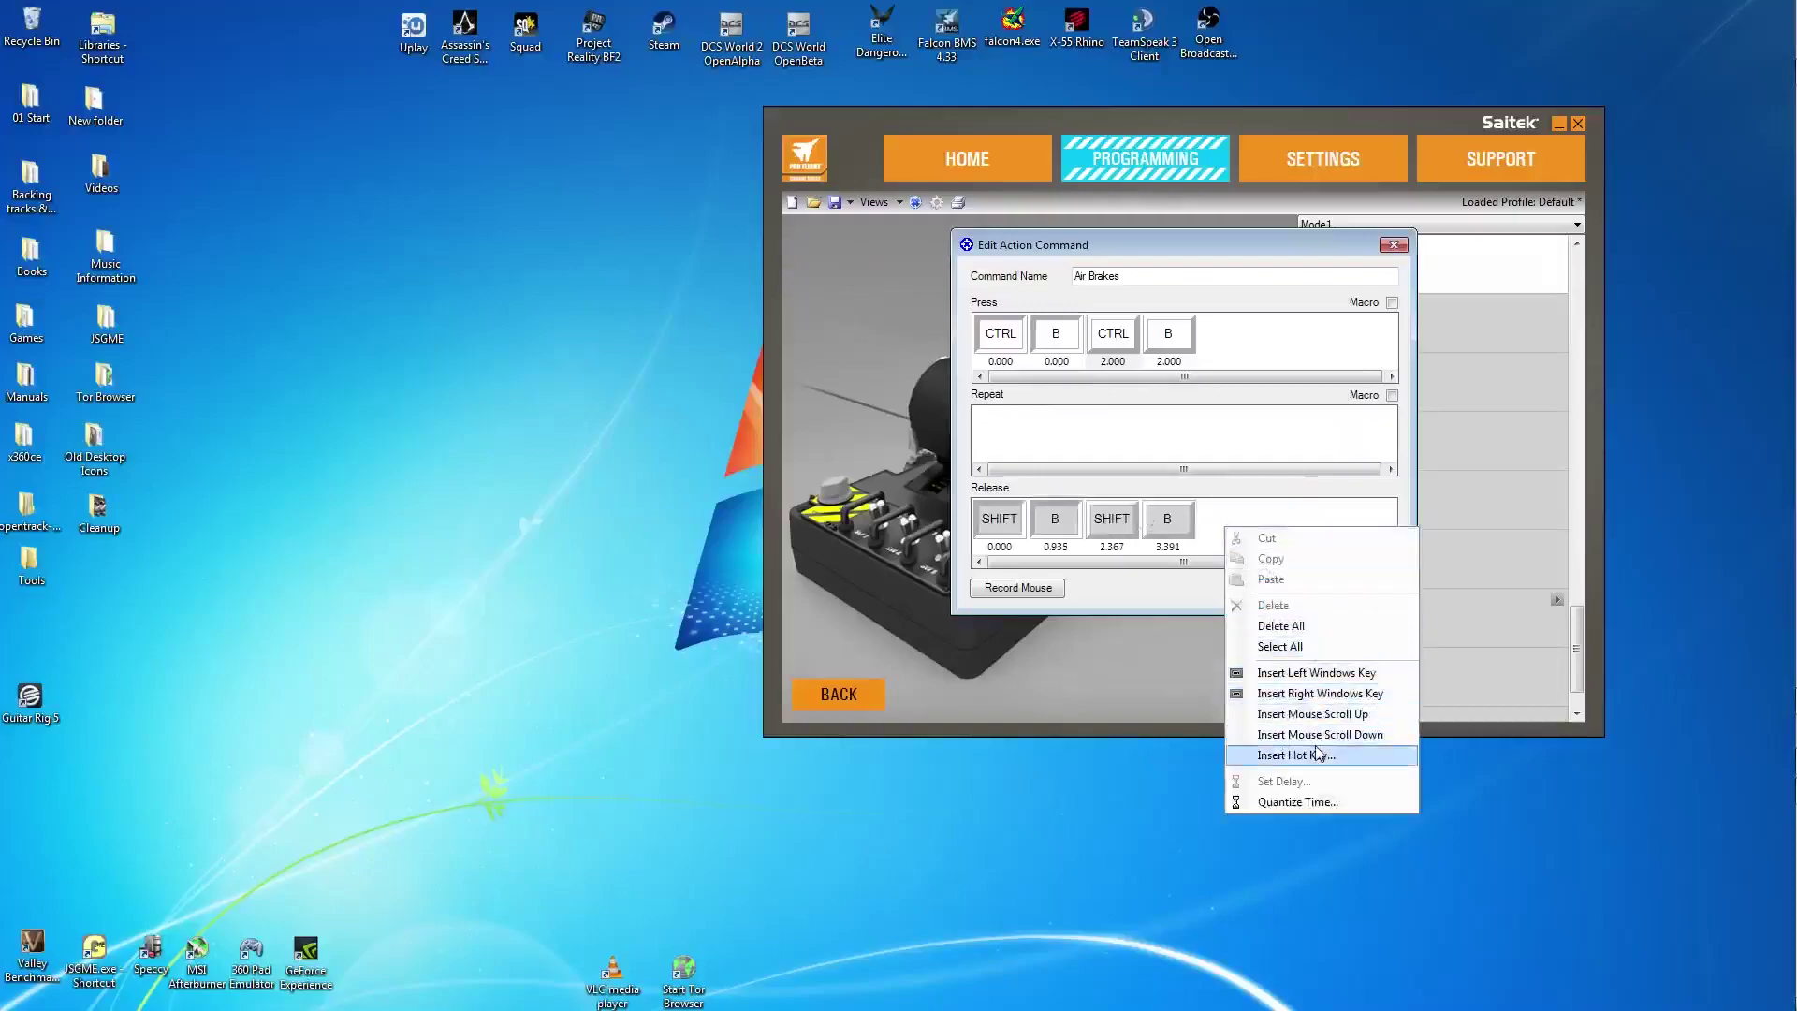
pyautogui.click(1307, 802)
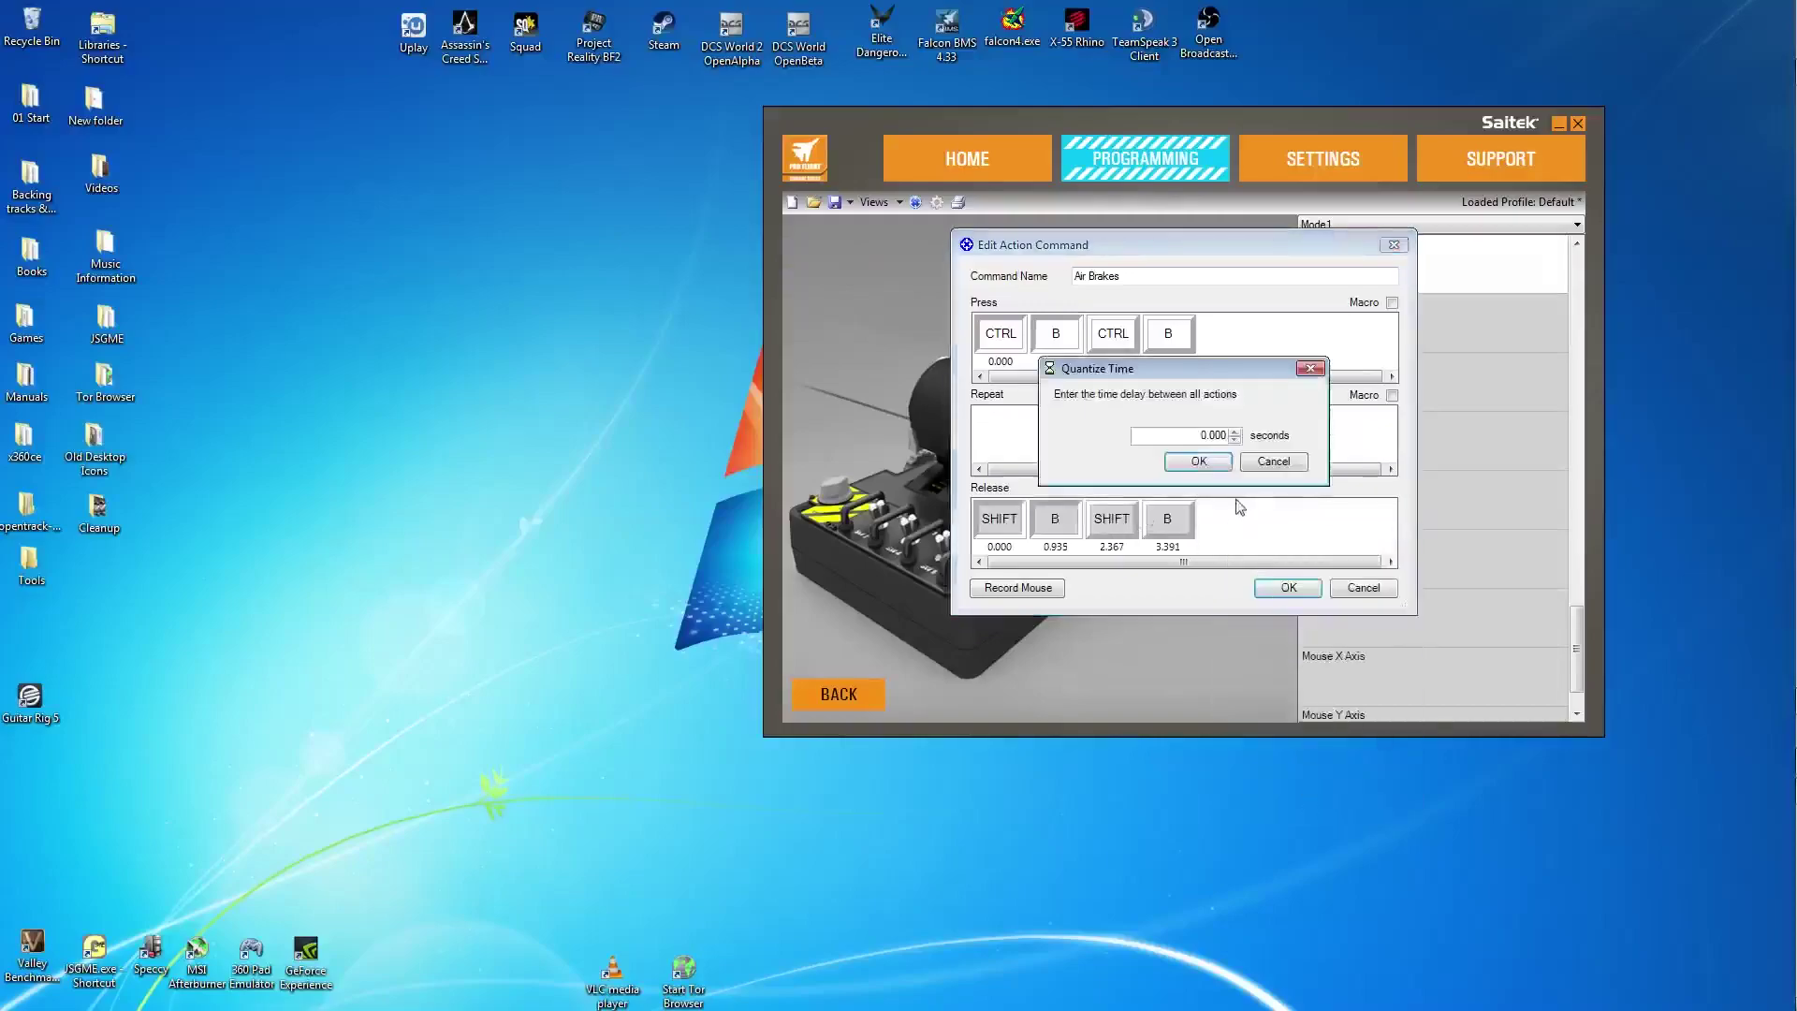
pyautogui.click(1200, 461)
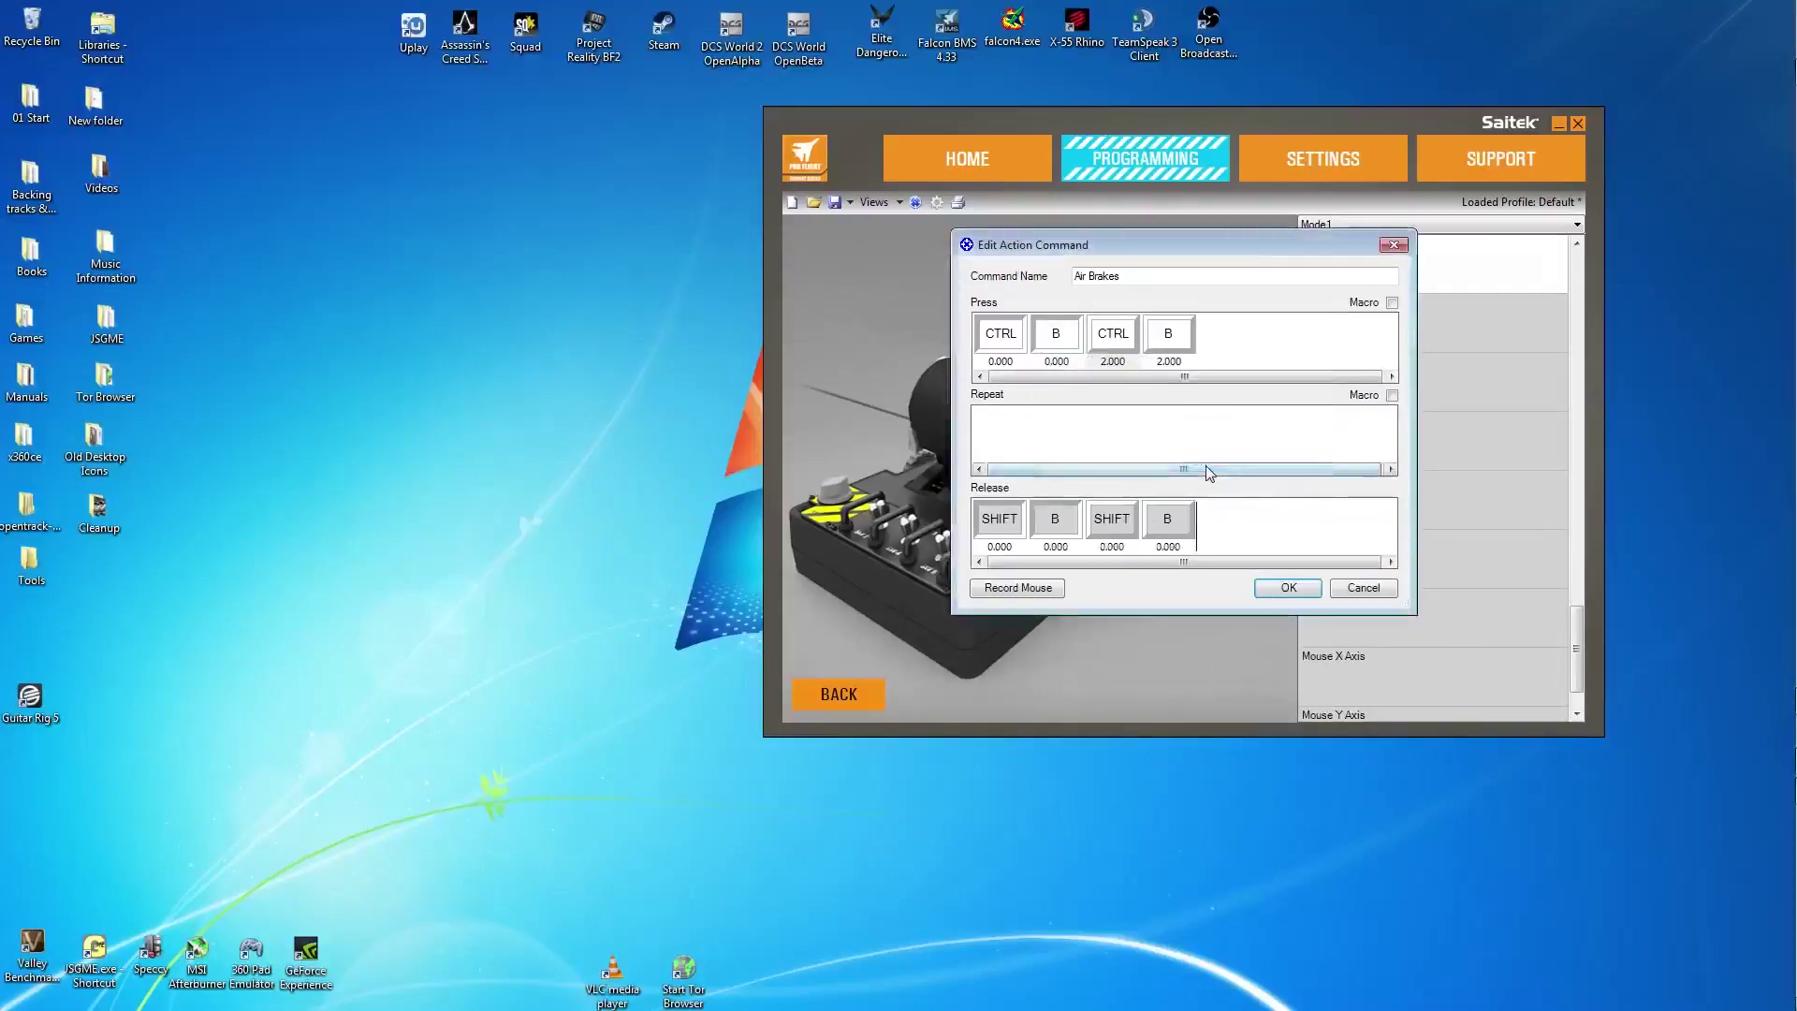
# - Give the second SHIFT B a 5.600-second delay and save the Air Brakes command to SBK
pyautogui.click(1104, 522)
pyautogui.rightClick(1104, 522)
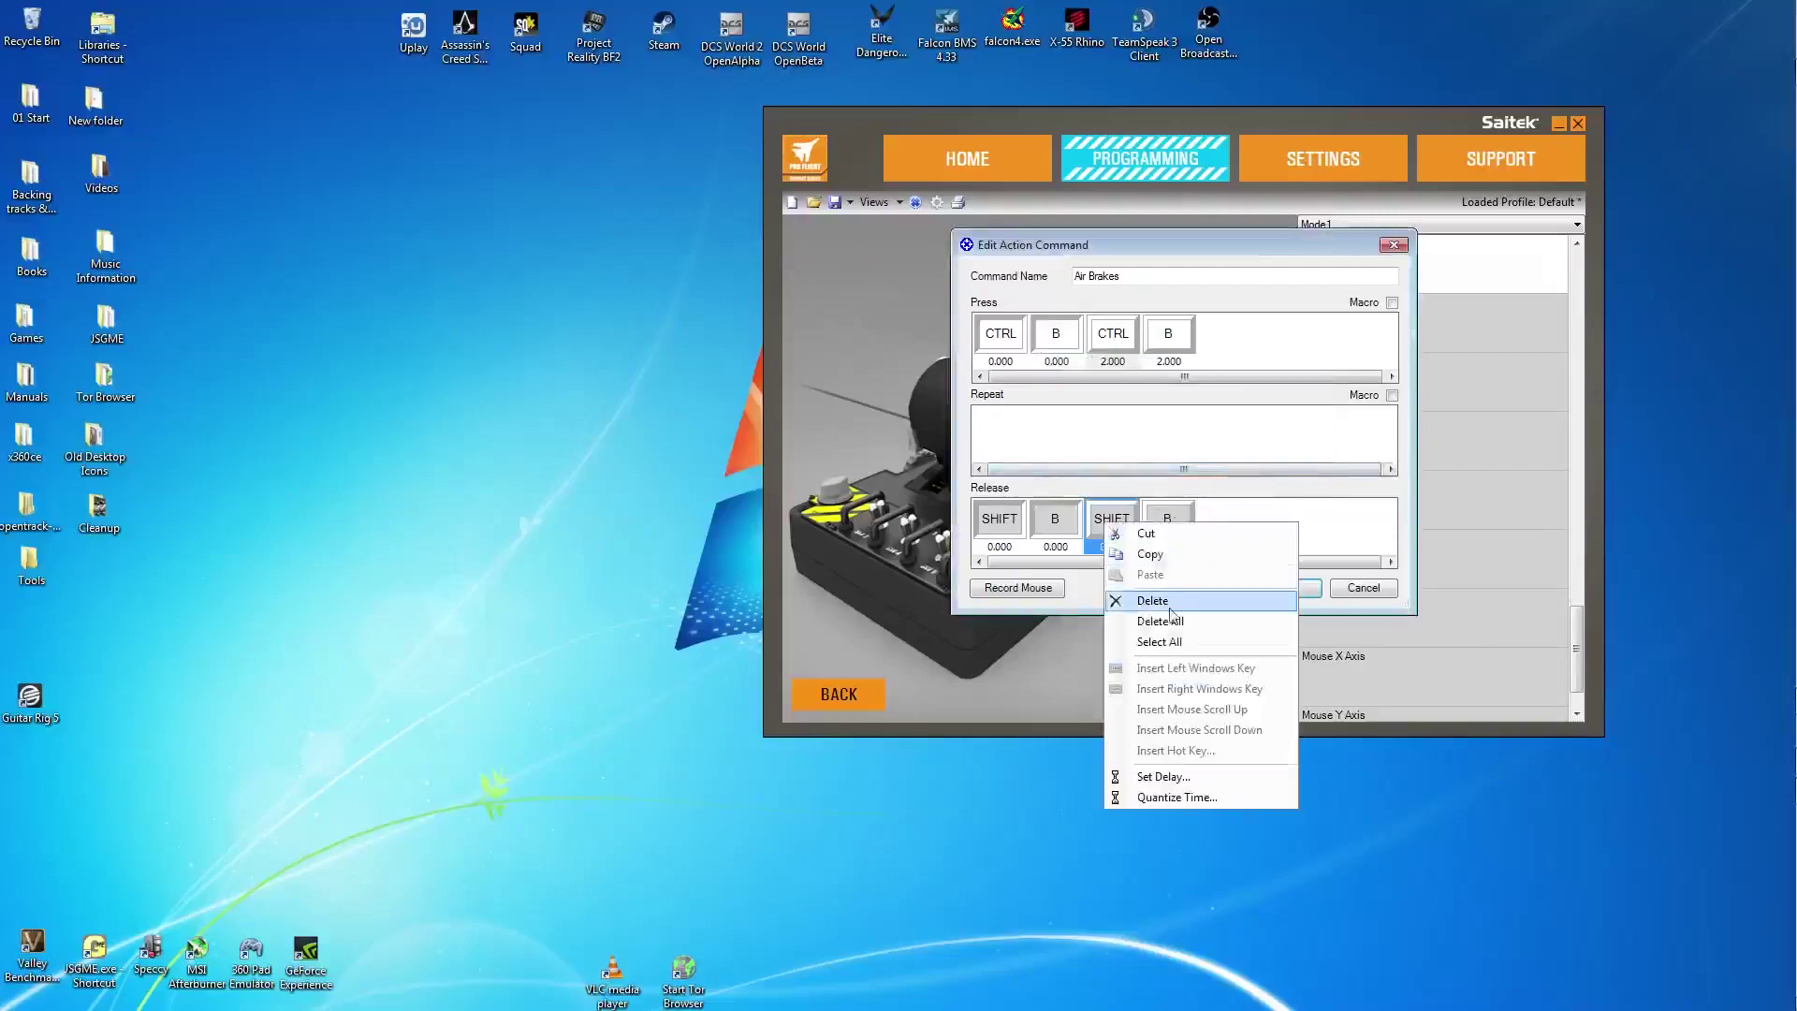
pyautogui.click(1175, 777)
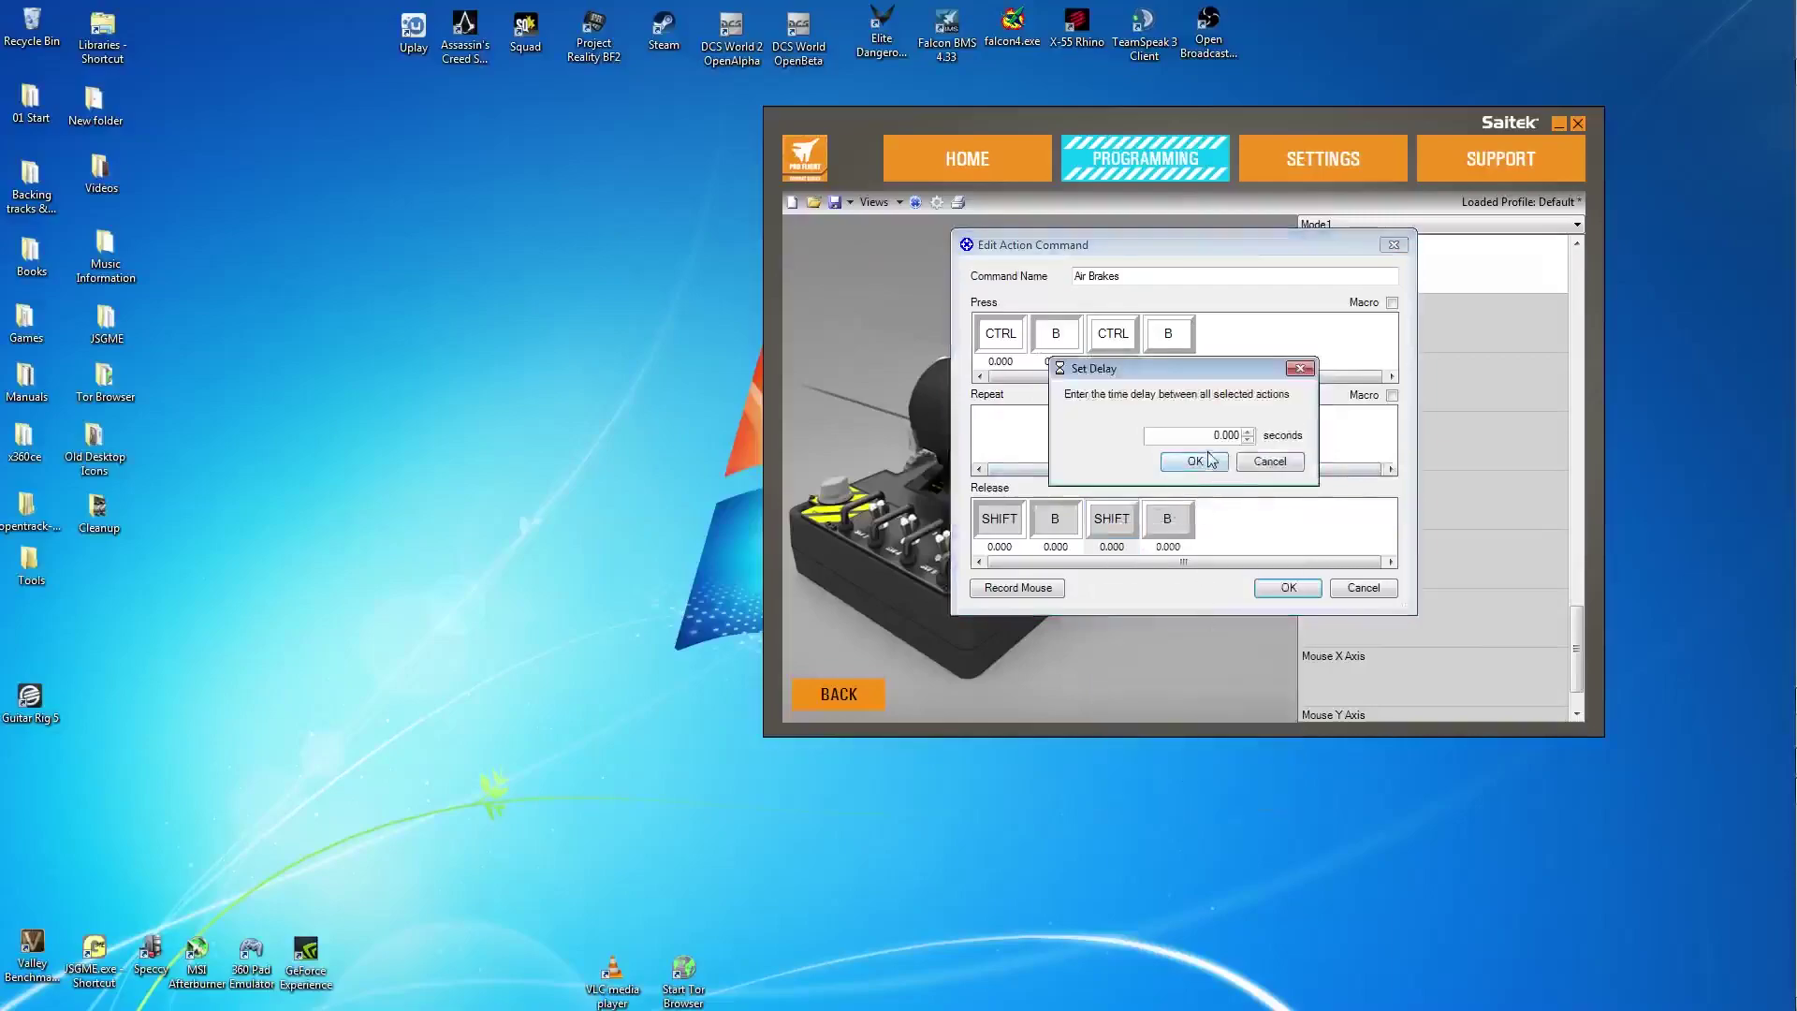
pyautogui.moveTo(1213, 438); pyautogui.dragTo(1221, 435)
pyautogui.write('5.6')
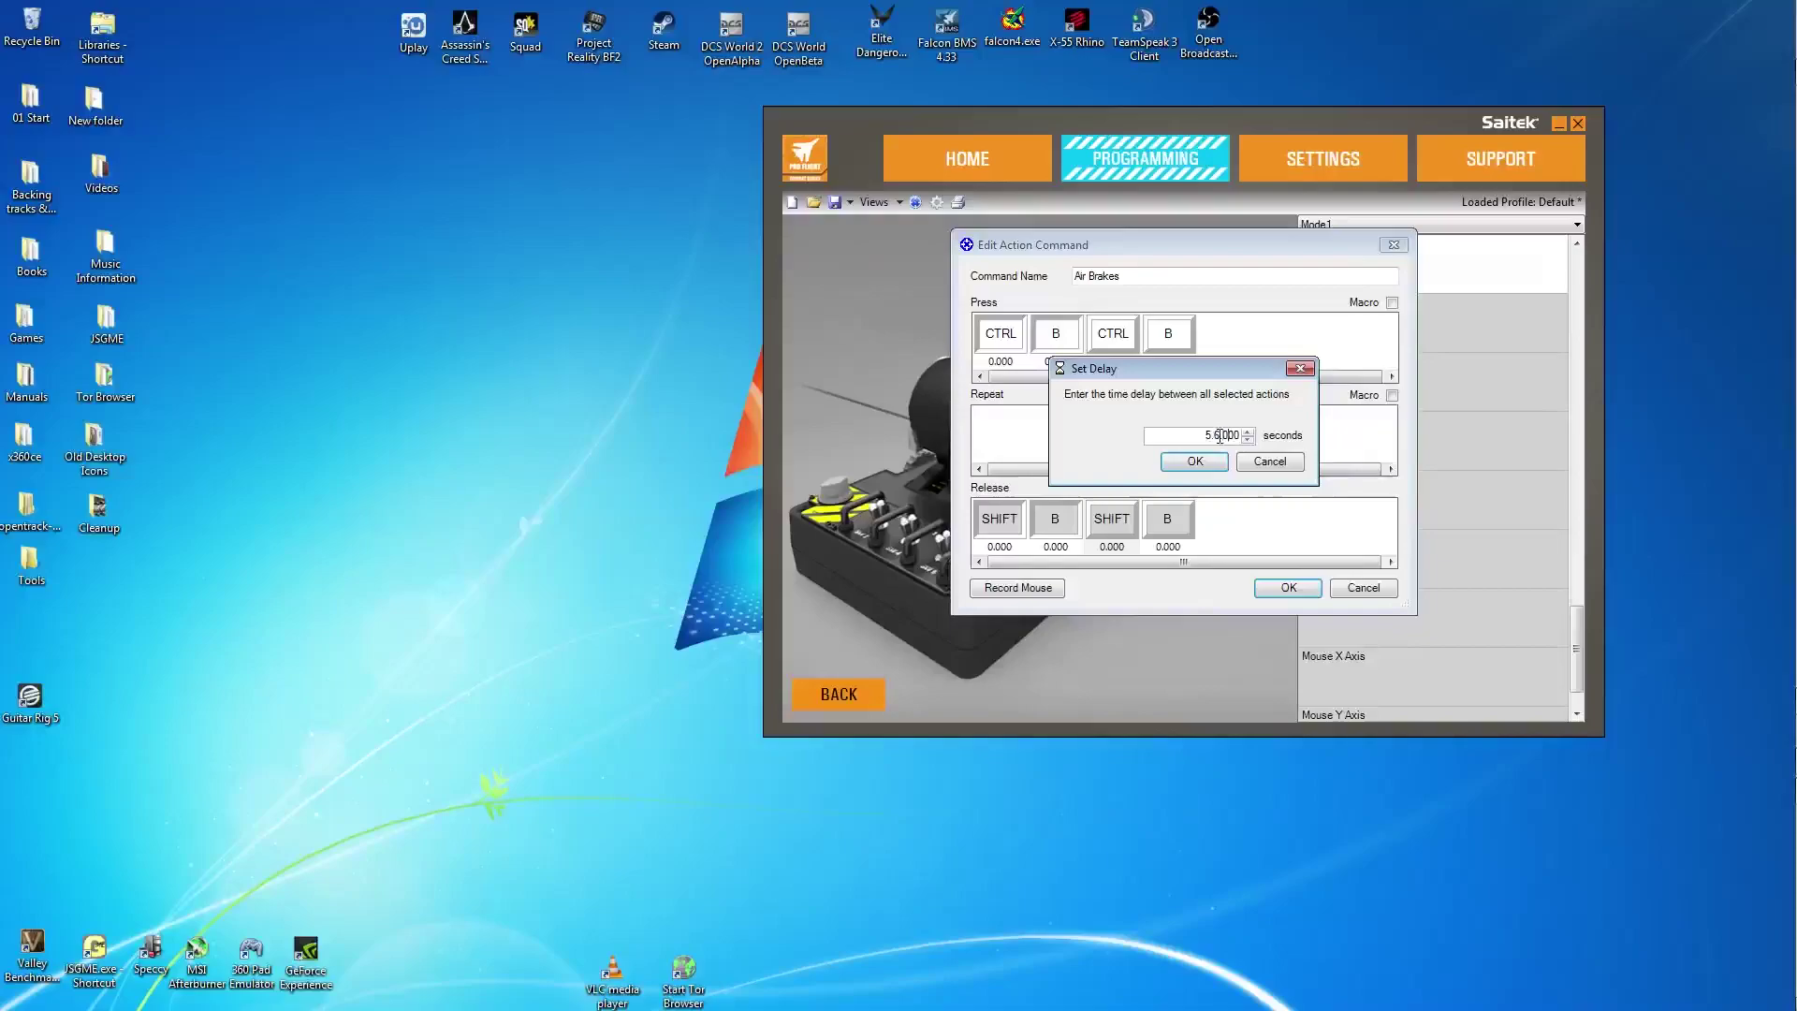
pyautogui.press('Delete')
pyautogui.press('Delete')
pyautogui.click(1201, 461)
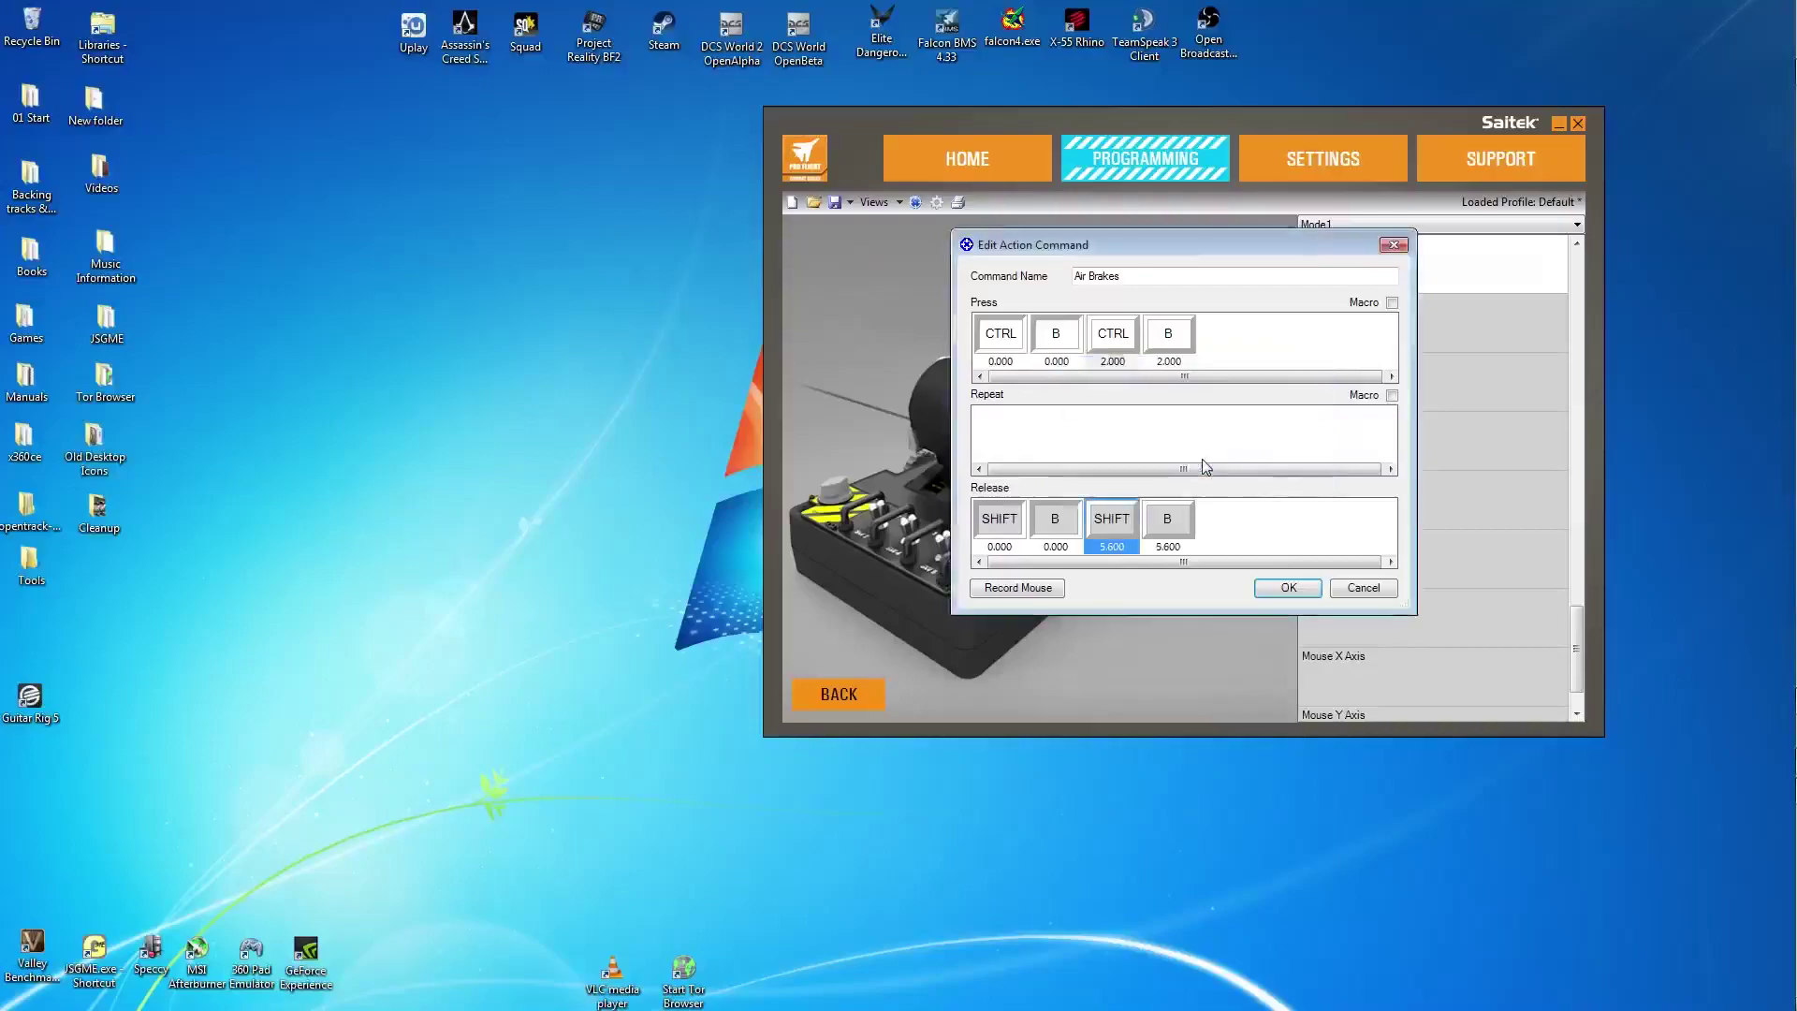
pyautogui.click(1274, 590)
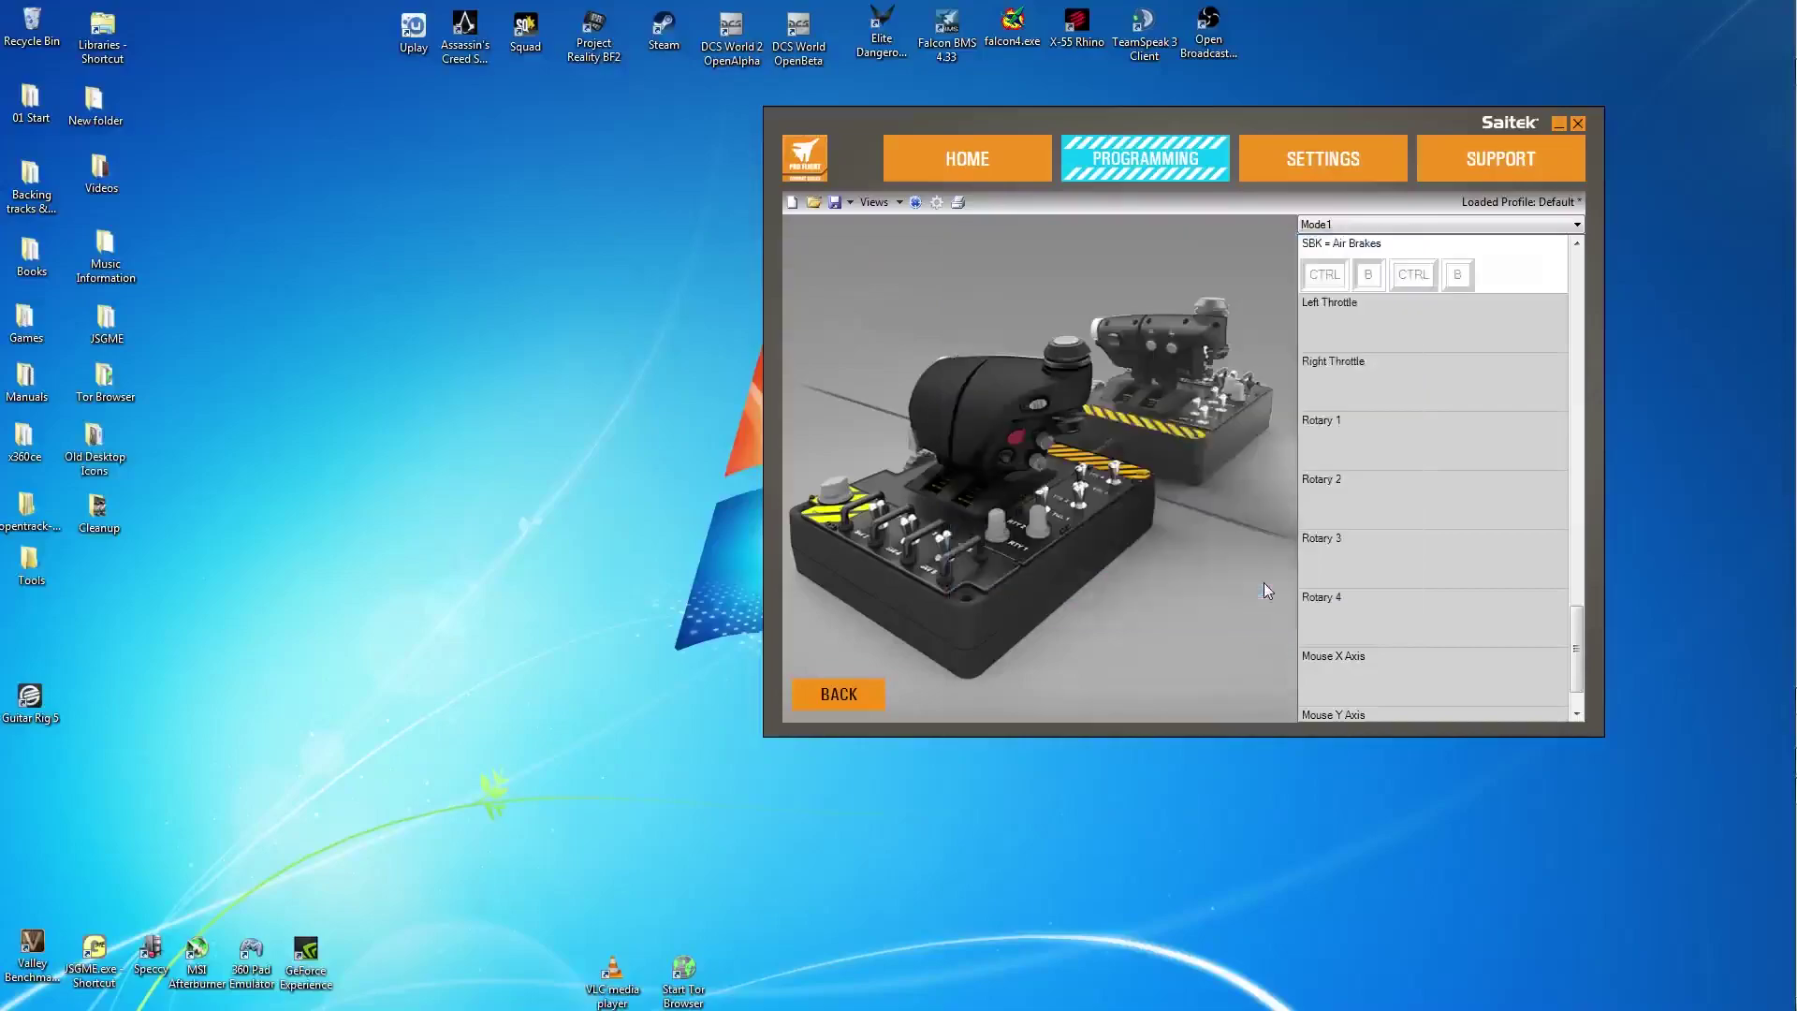
# - Activate the profile and test SBK, which outputs Control B when on and ShiftKey B when off
pyautogui.click(918, 206)
pyautogui.click(936, 201)
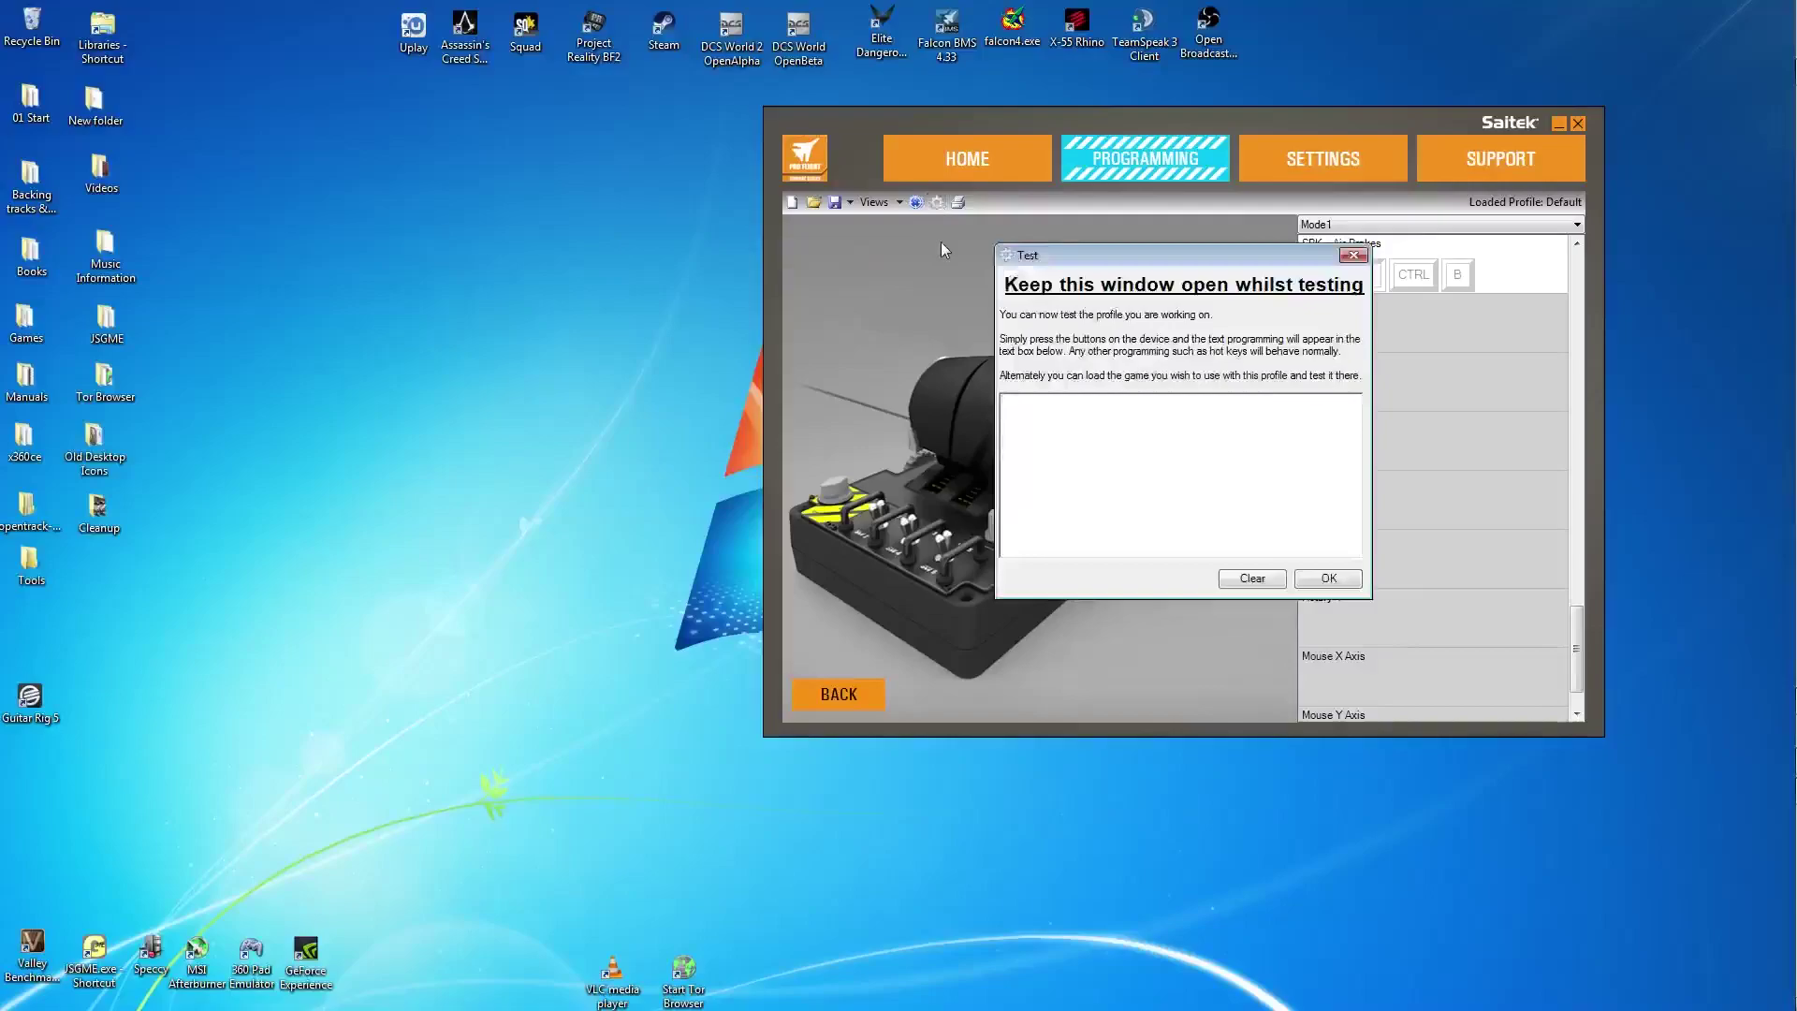
pyautogui.hotkey('ctrl', 'b')
pyautogui.hotkey('ctrl', 'b')
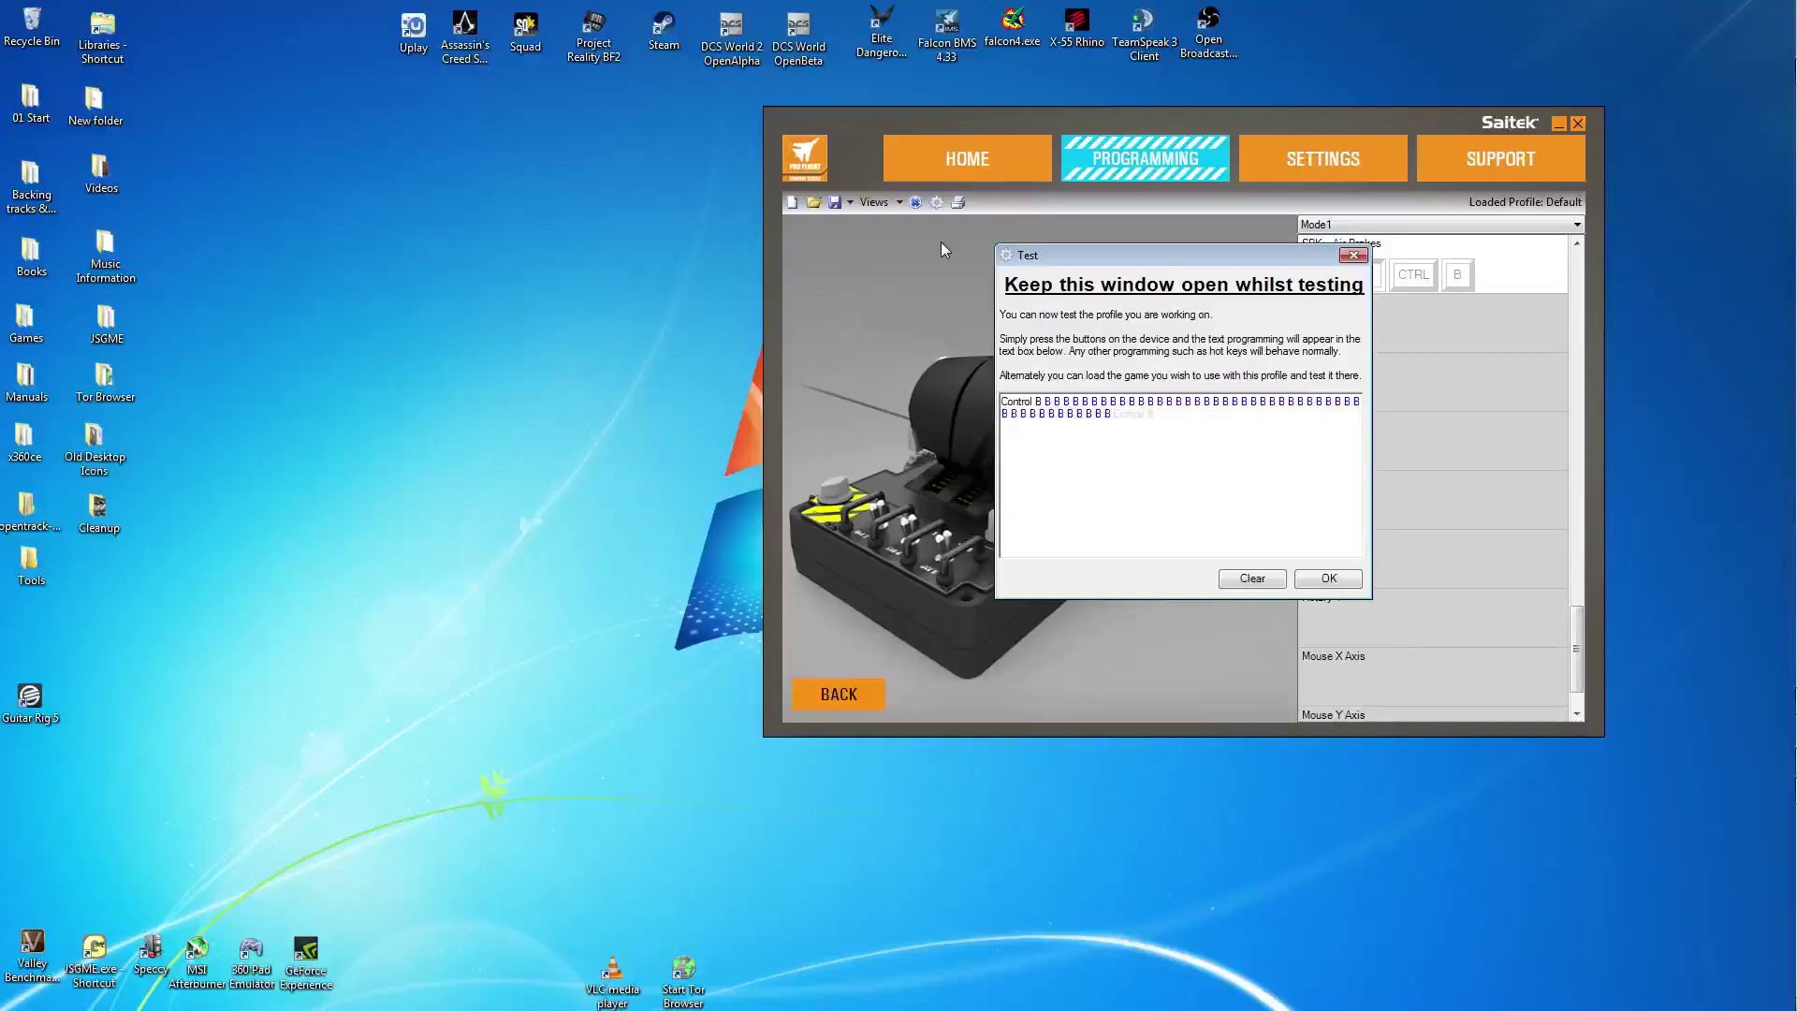
pyautogui.hotkey('shift', 'b')
pyautogui.hotkey('shift', 'b')
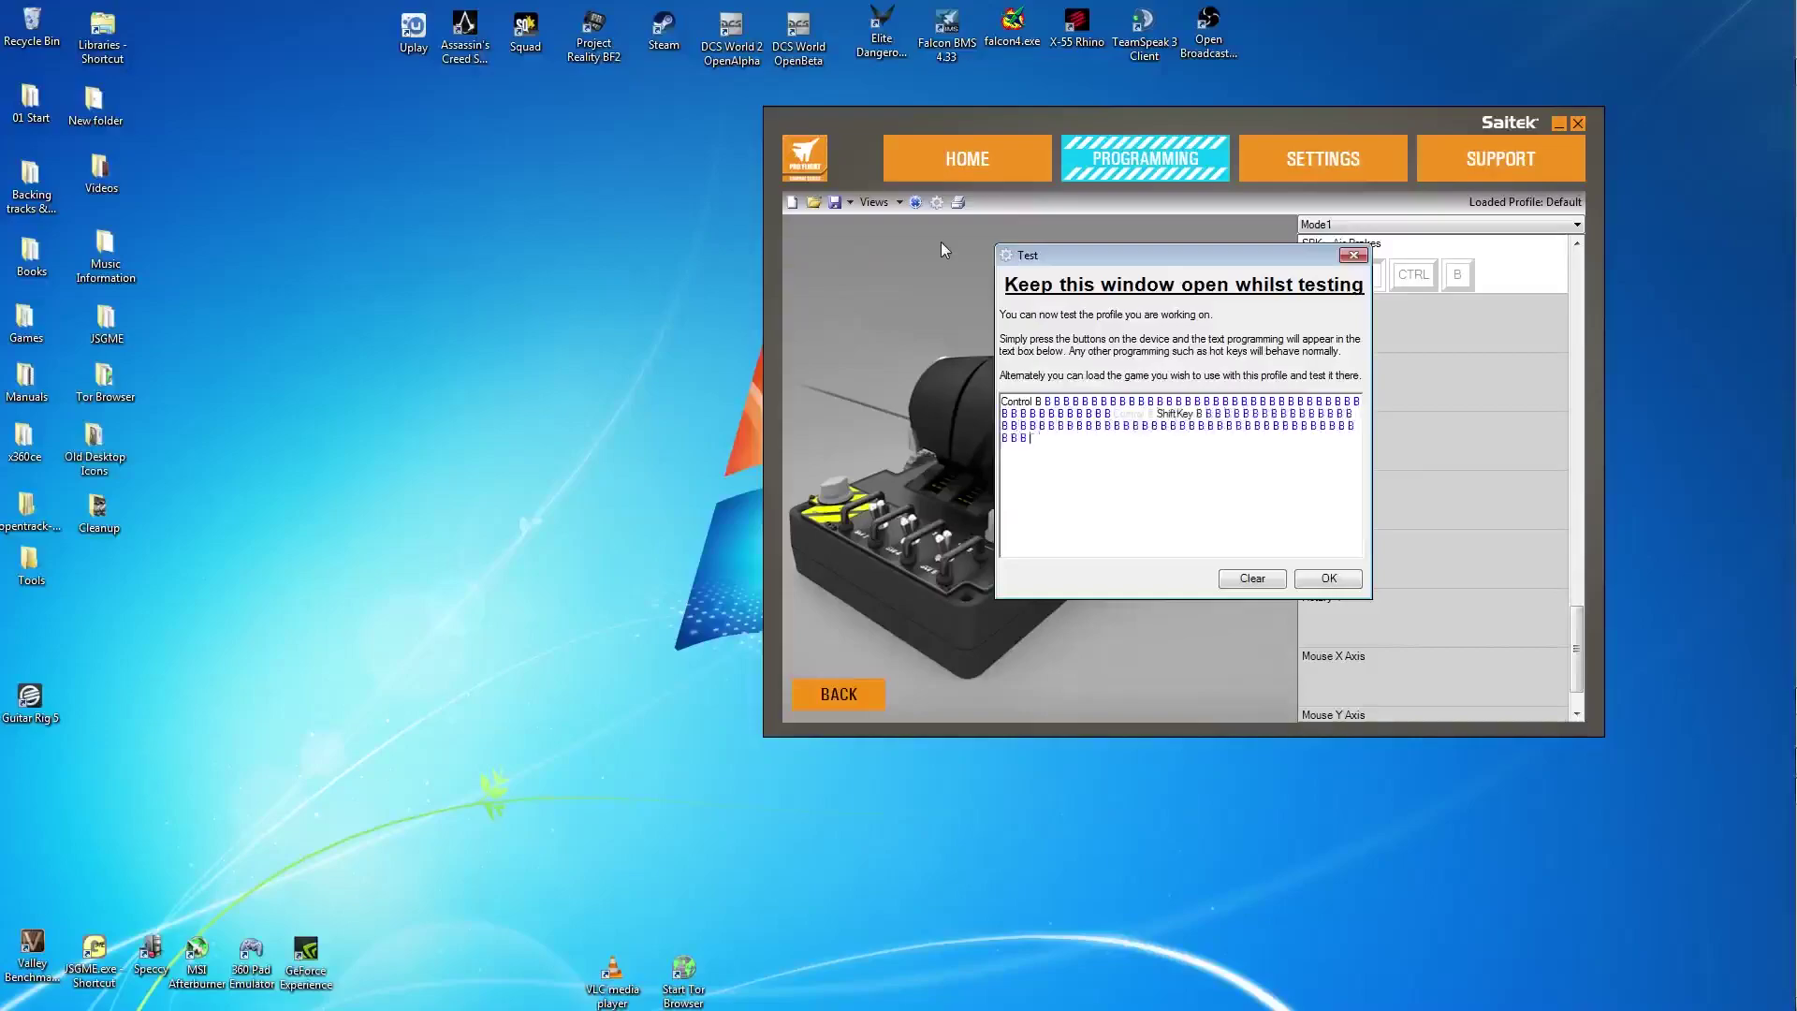
pyautogui.hotkey('shift', 'b')
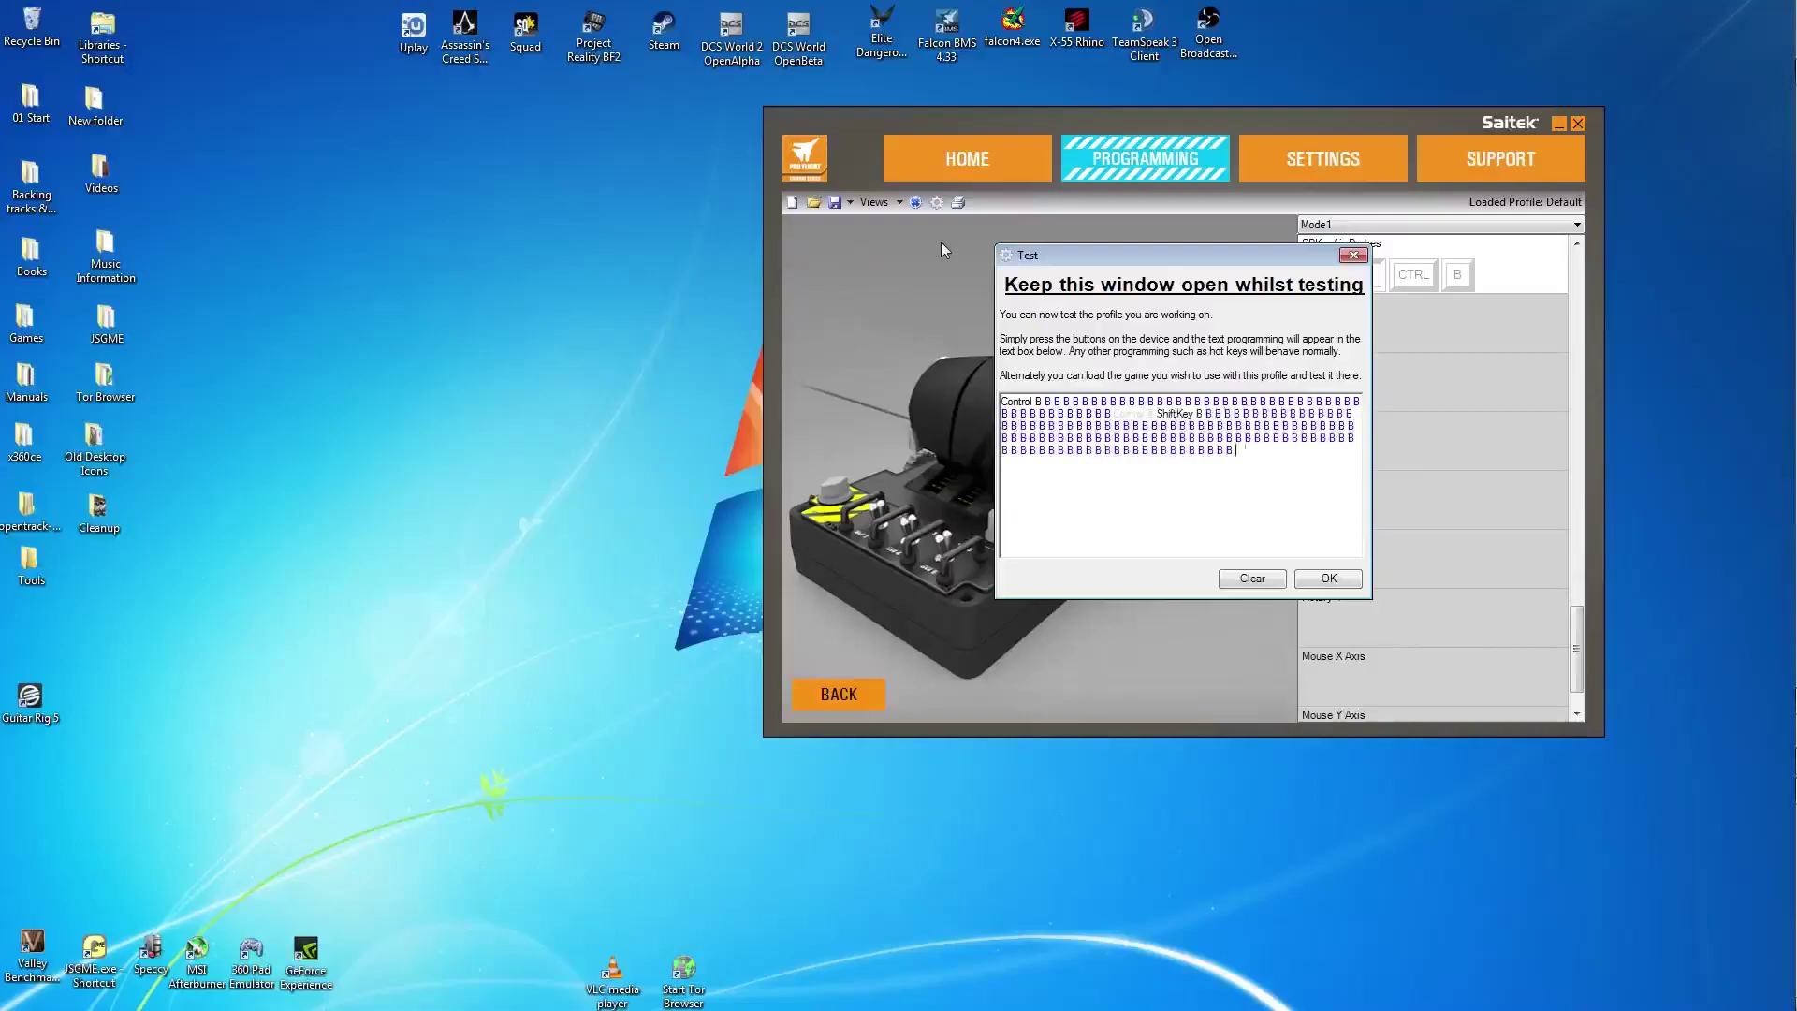
pyautogui.hotkey('shift', 'b')
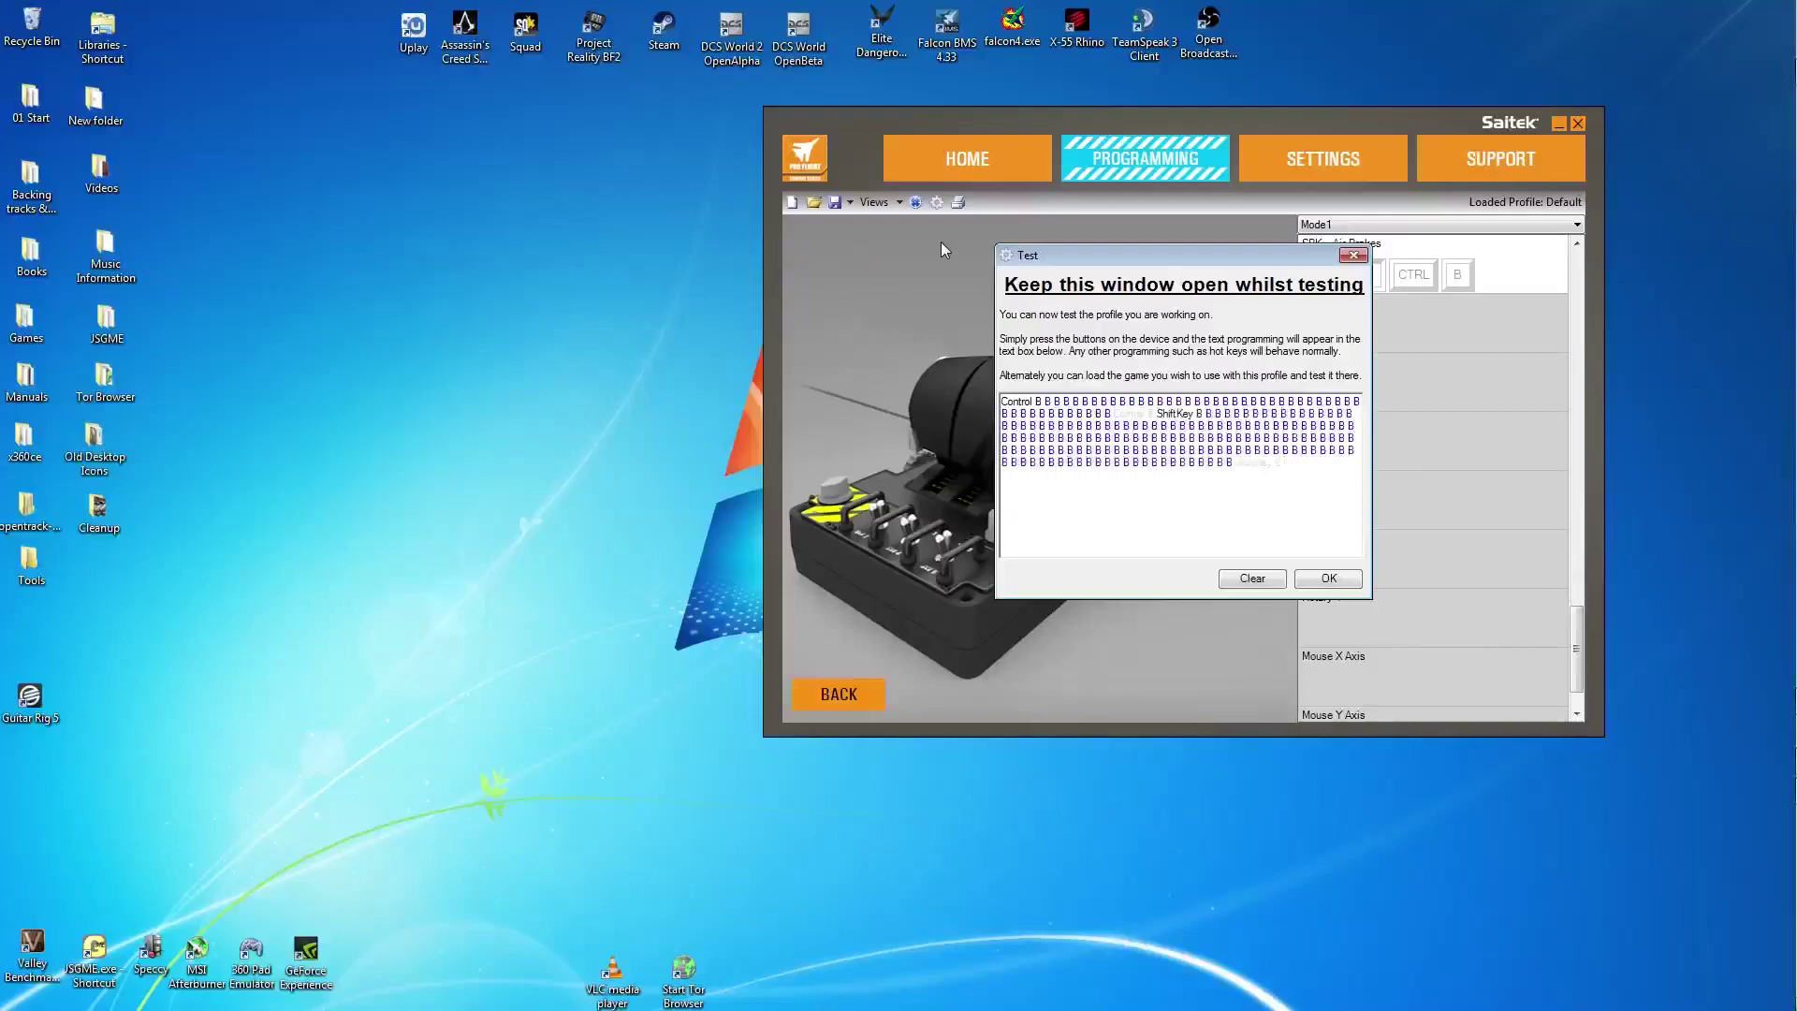
# - Close the test window, then check the F-86 from cockpit view (F1) and external view (F2)
pyautogui.click(1326, 578)
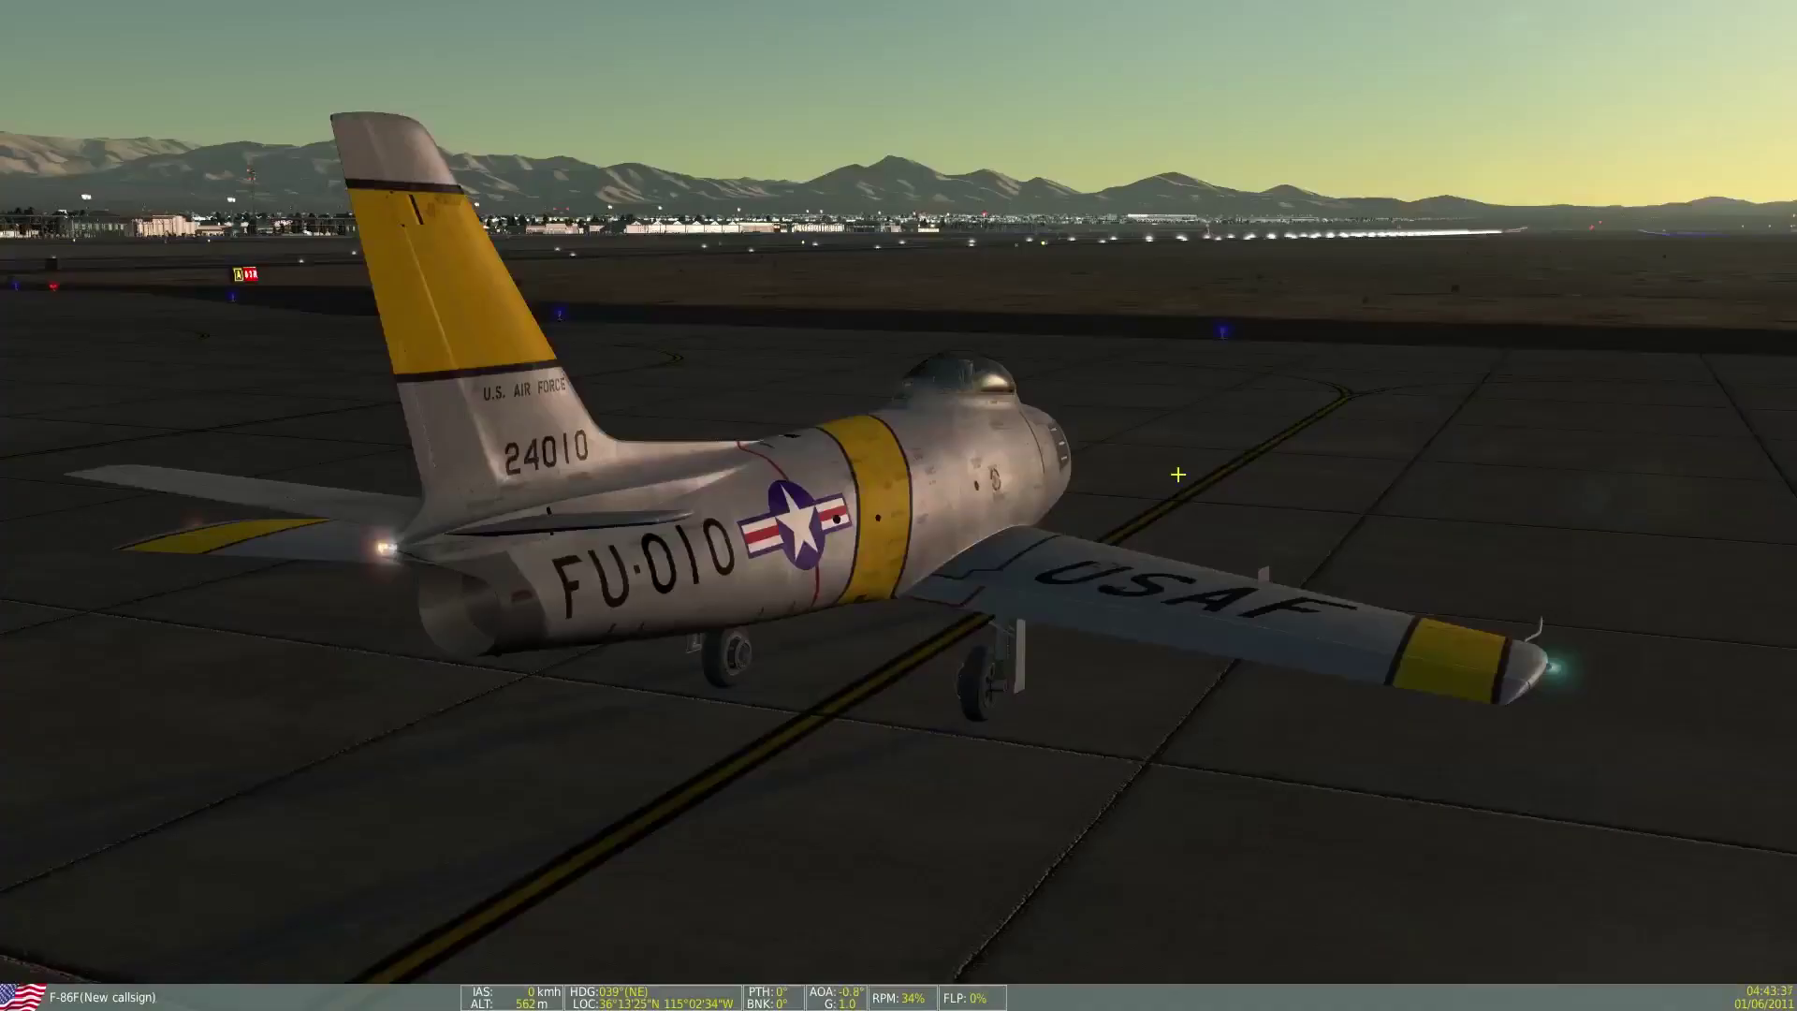
pyautogui.press('F1')
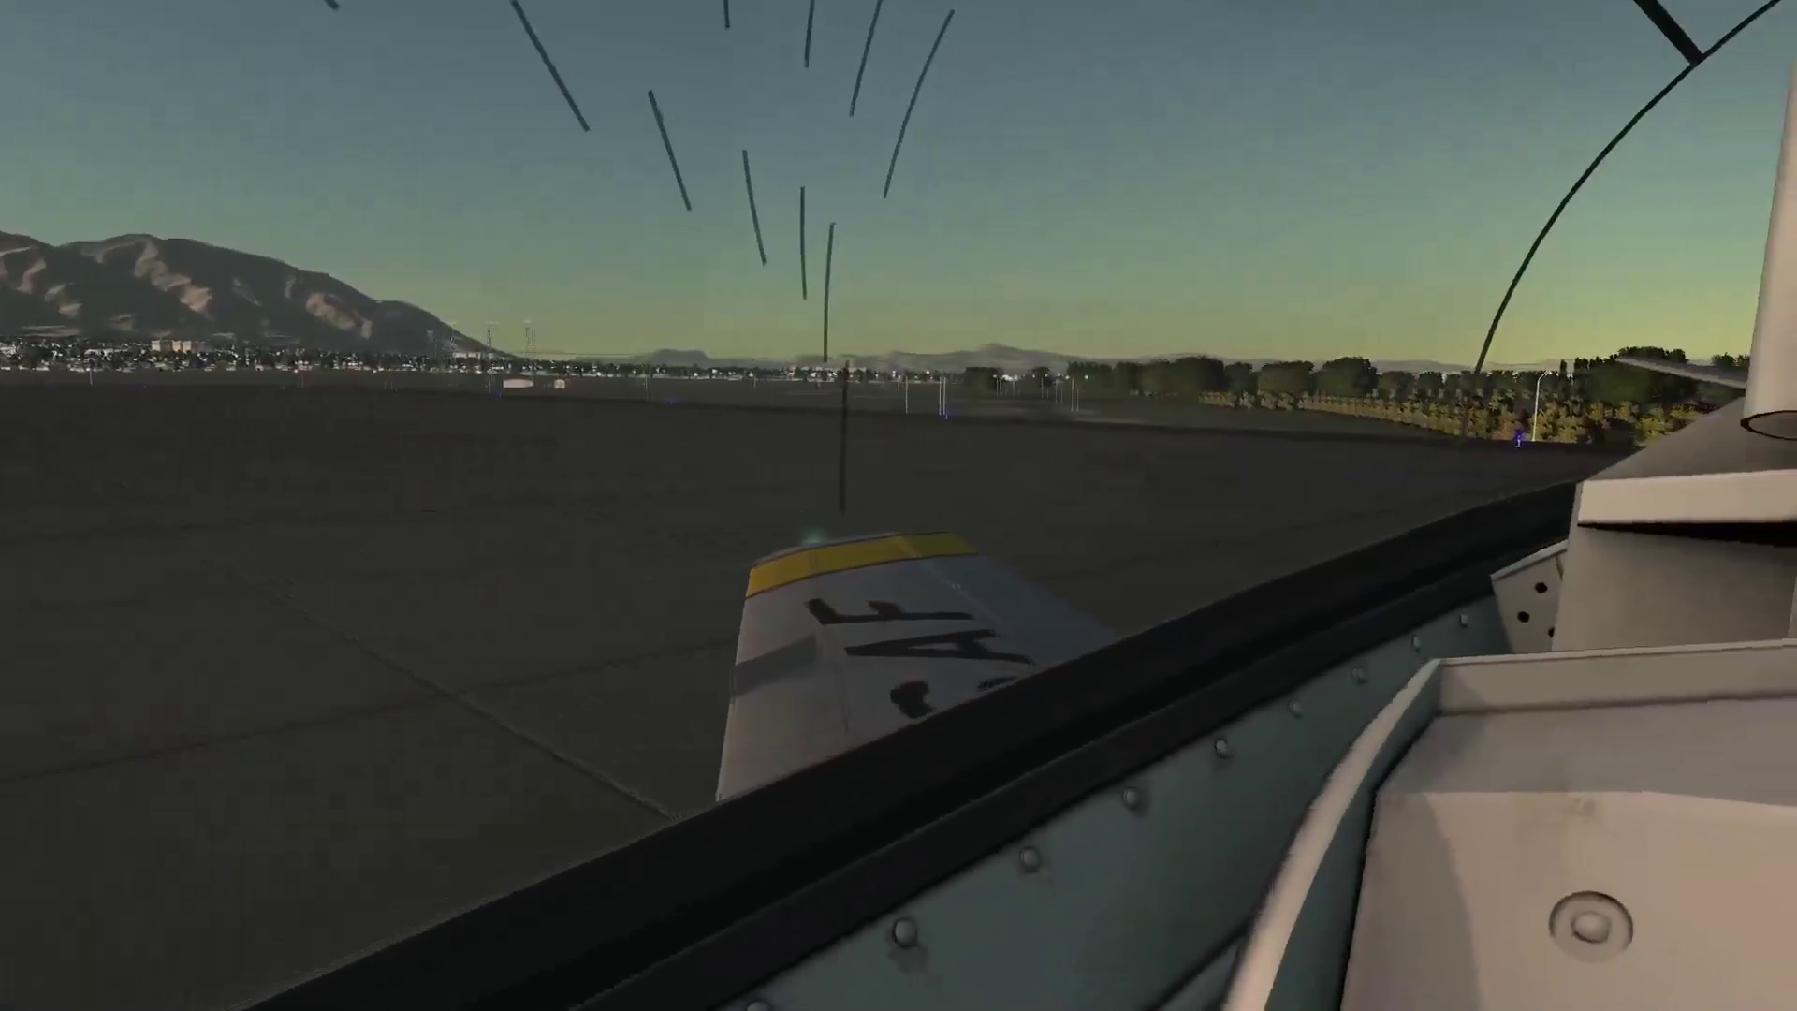
pyautogui.press('F2')
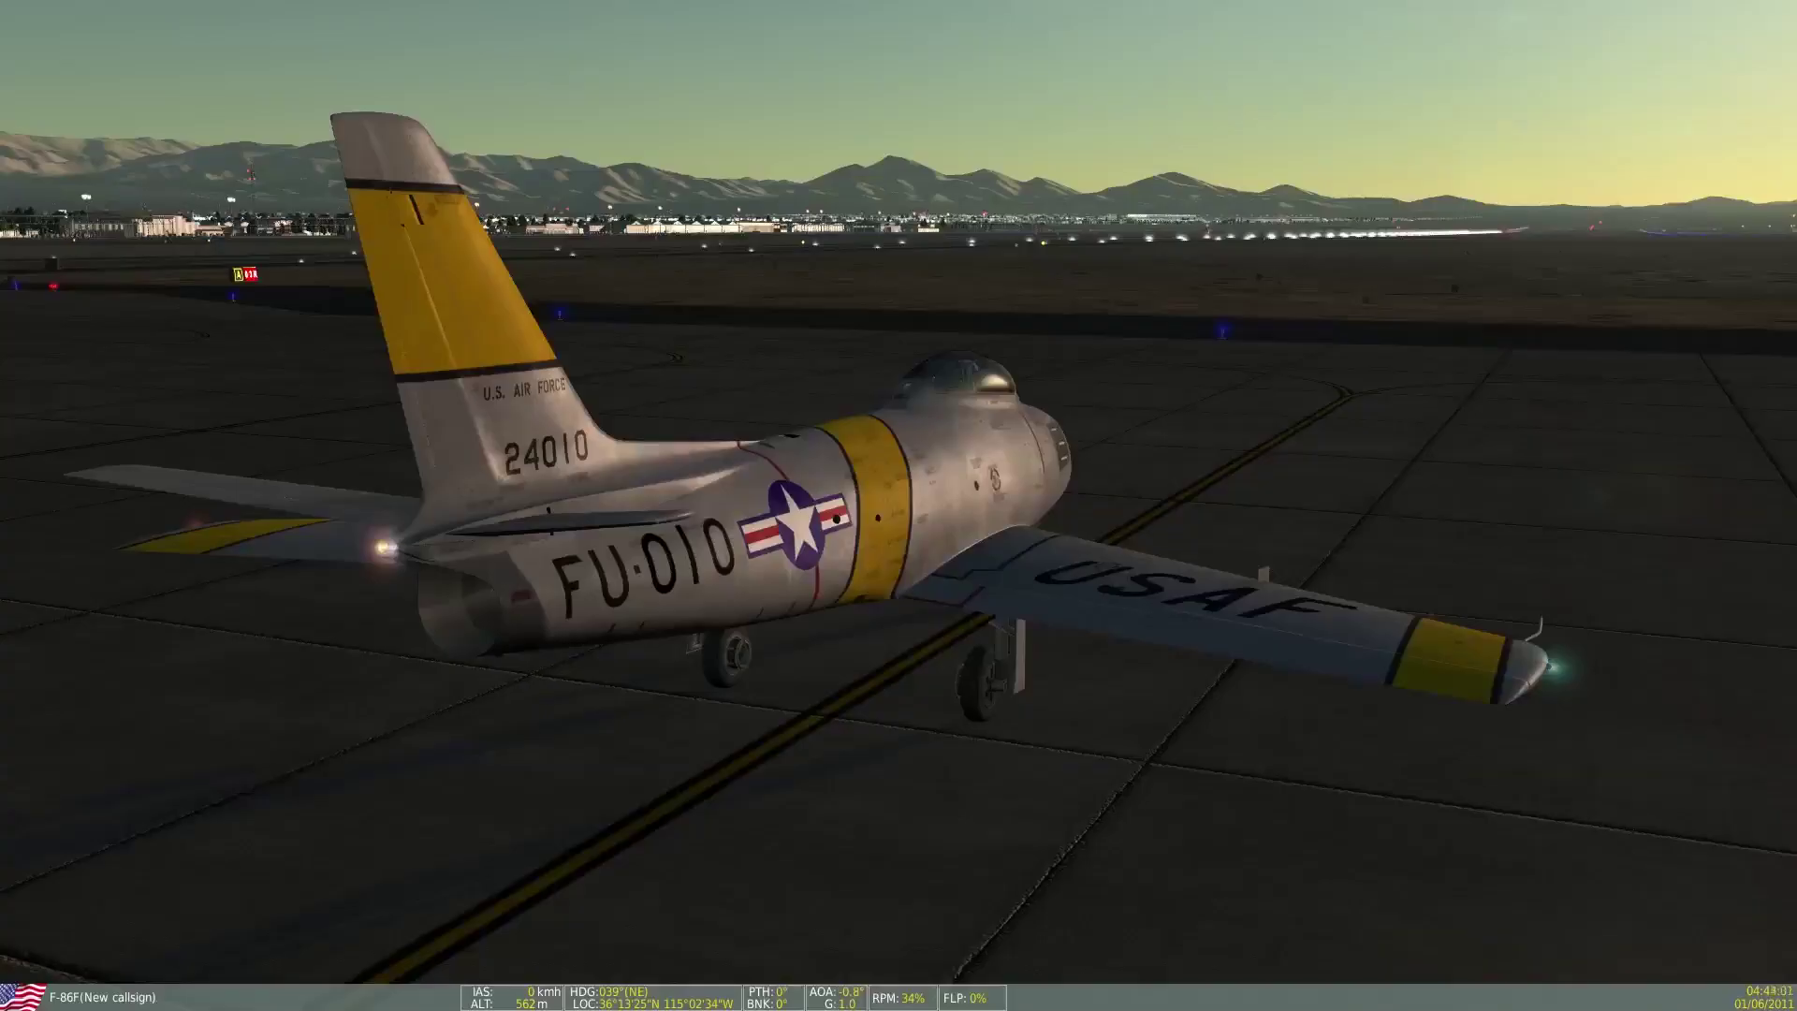